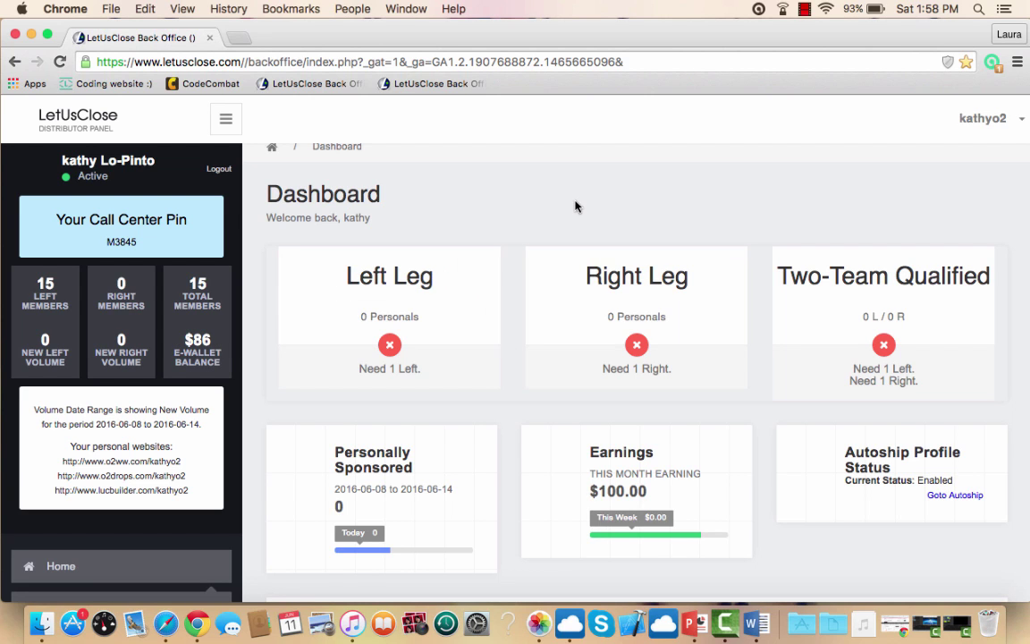
Examine the dashboard's leg qualification, personally sponsored, earnings and autoship status summaries, along with the personal websites and Quick Launch section.
scroll(575, 206, down, 2)
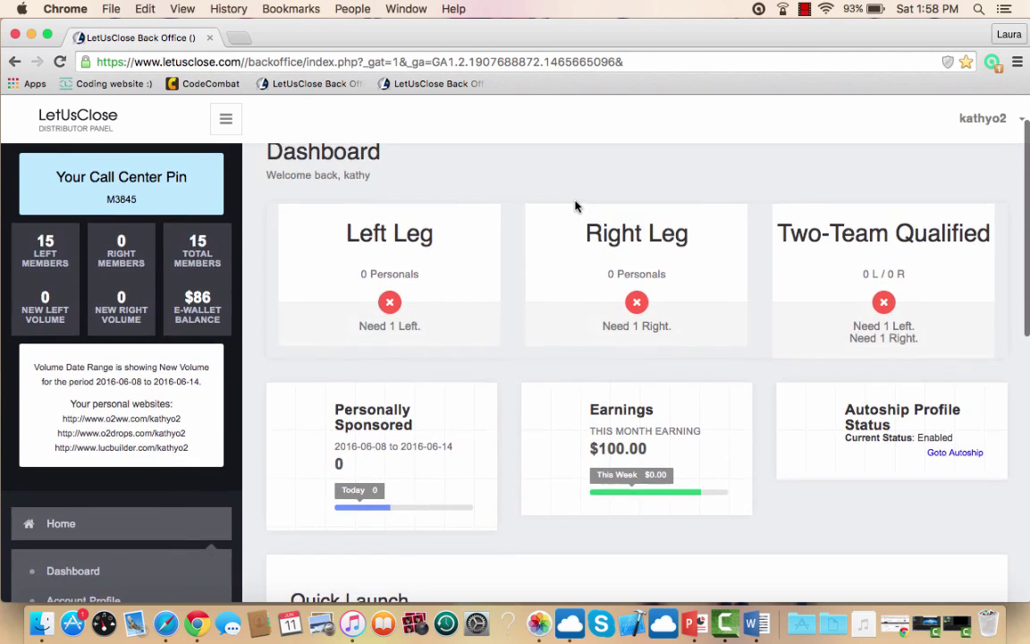
scroll(575, 207, up, 3)
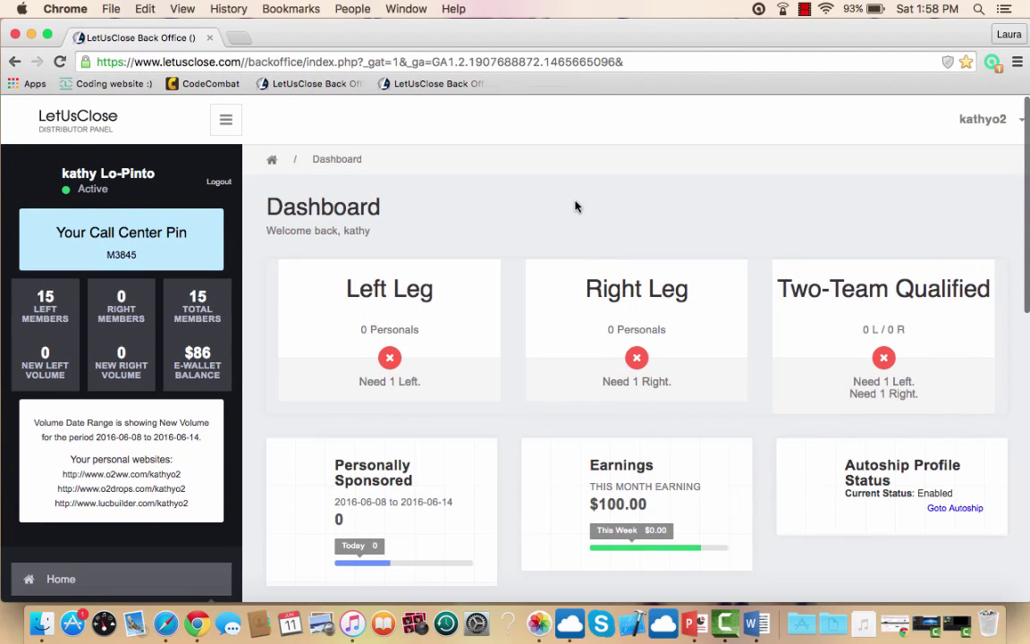
click(80, 119)
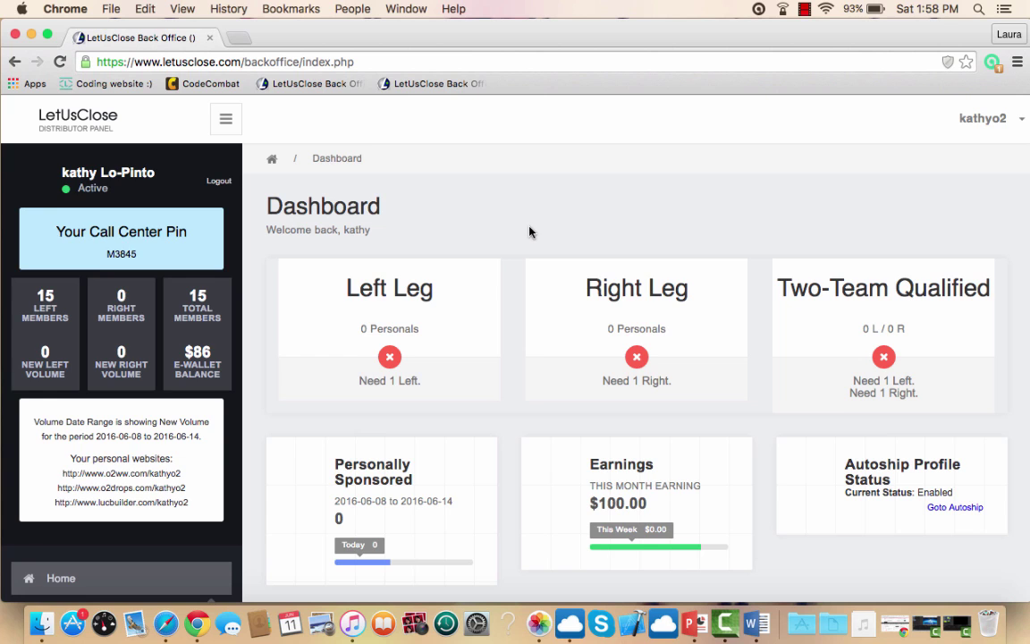
scroll(528, 232, down, 3)
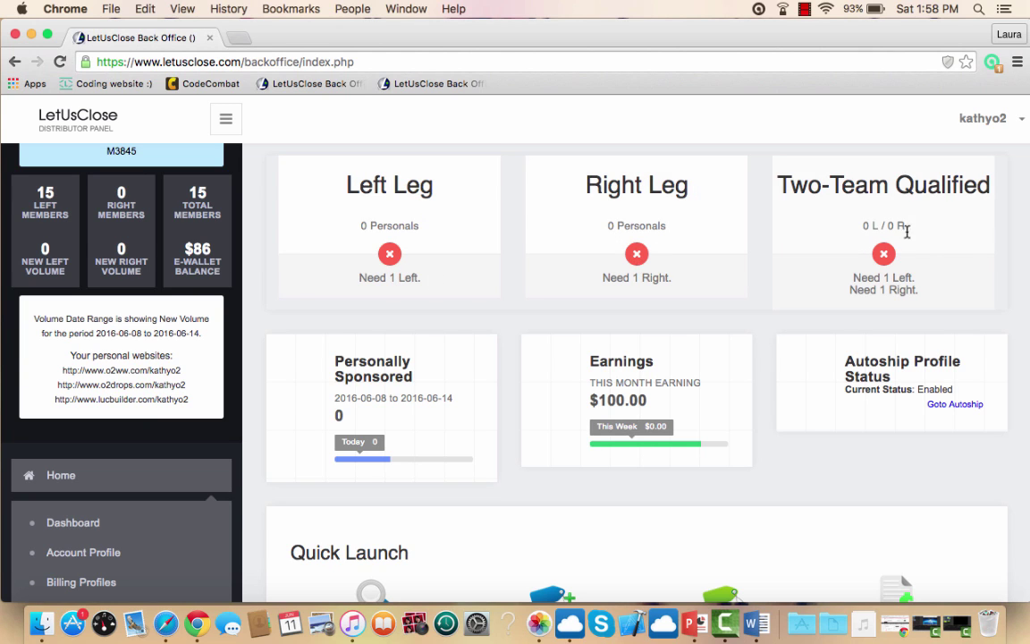
mouse_move(978, 173)
scroll(671, 234, down, 2)
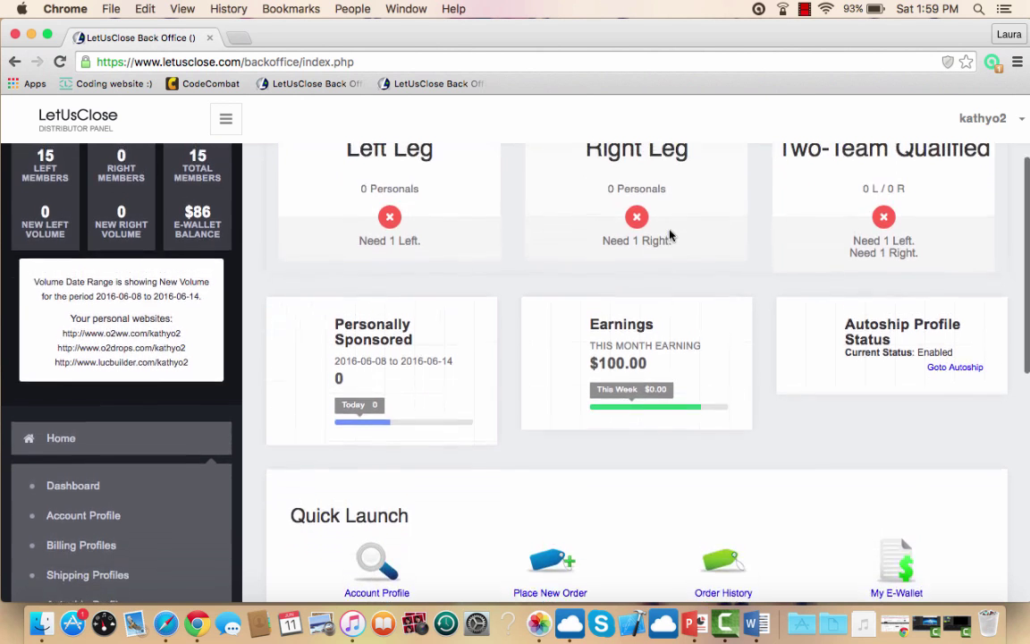
scroll(671, 234, down, 1)
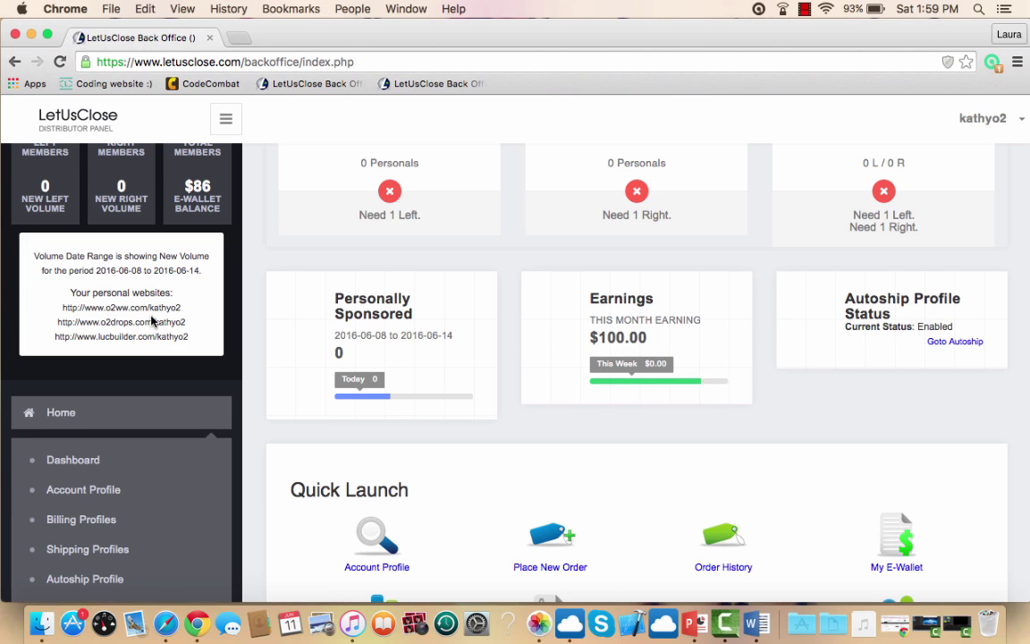
scroll(152, 322, down, 3)
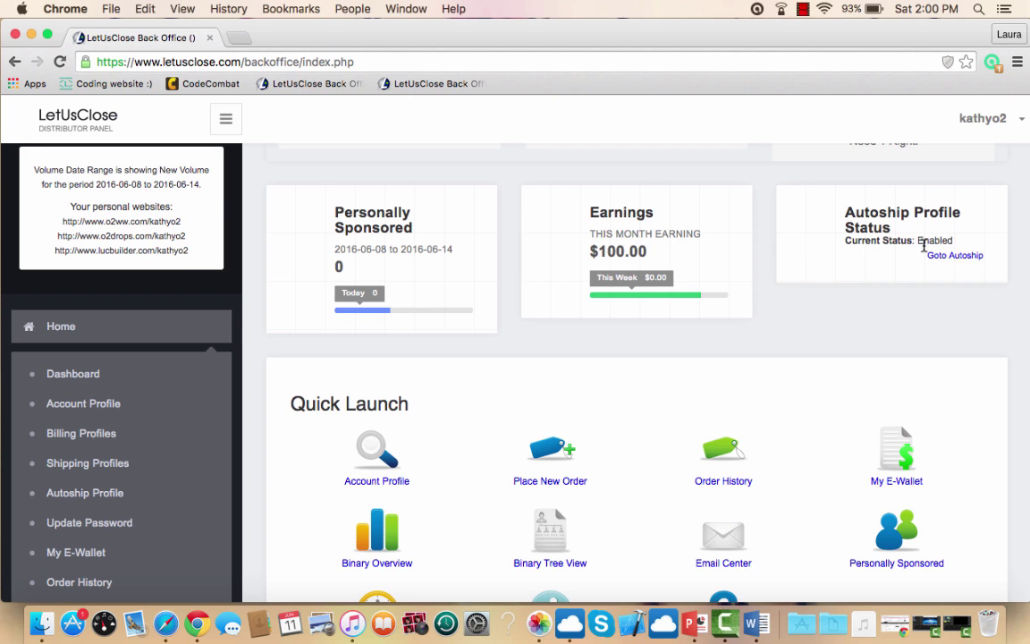
scroll(926, 247, down, 2)
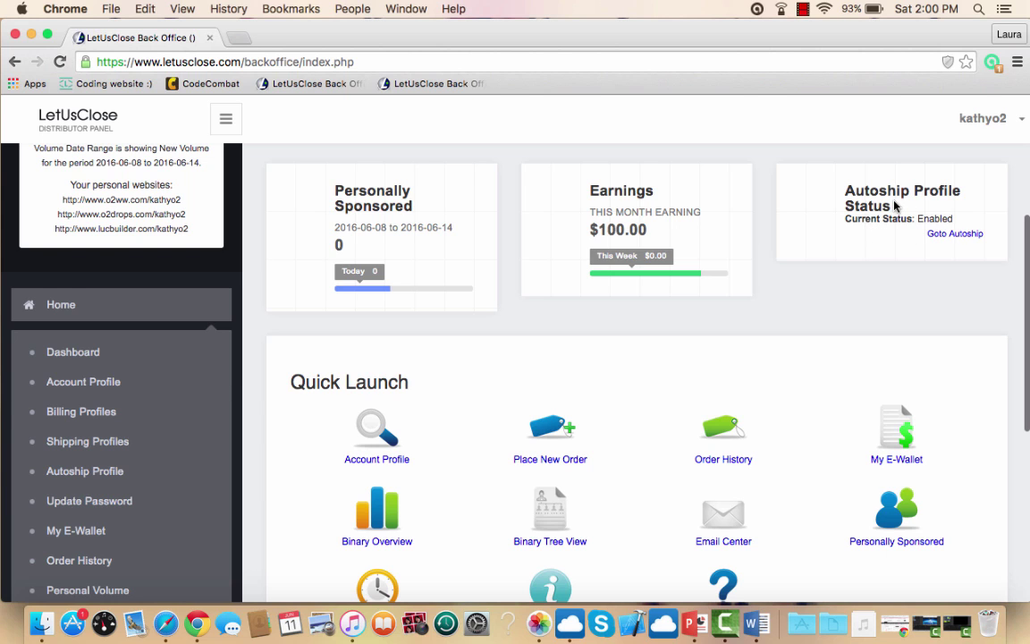
scroll(894, 206, down, 5)
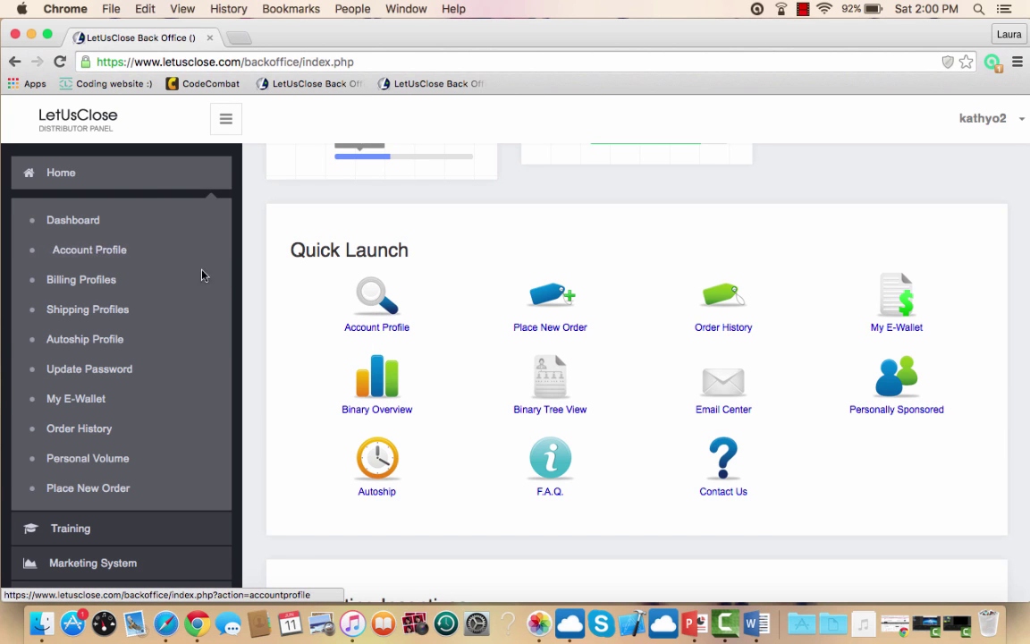
Open the account profile and review its basic information, profile address, placement preference and notification settings.
click(378, 300)
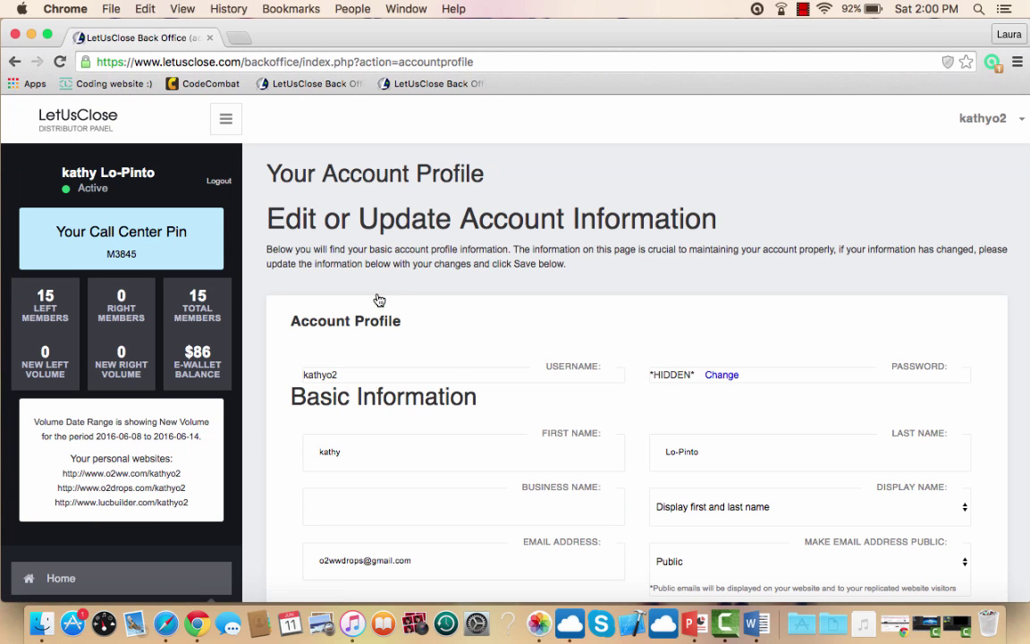
scroll(467, 380, down, 3)
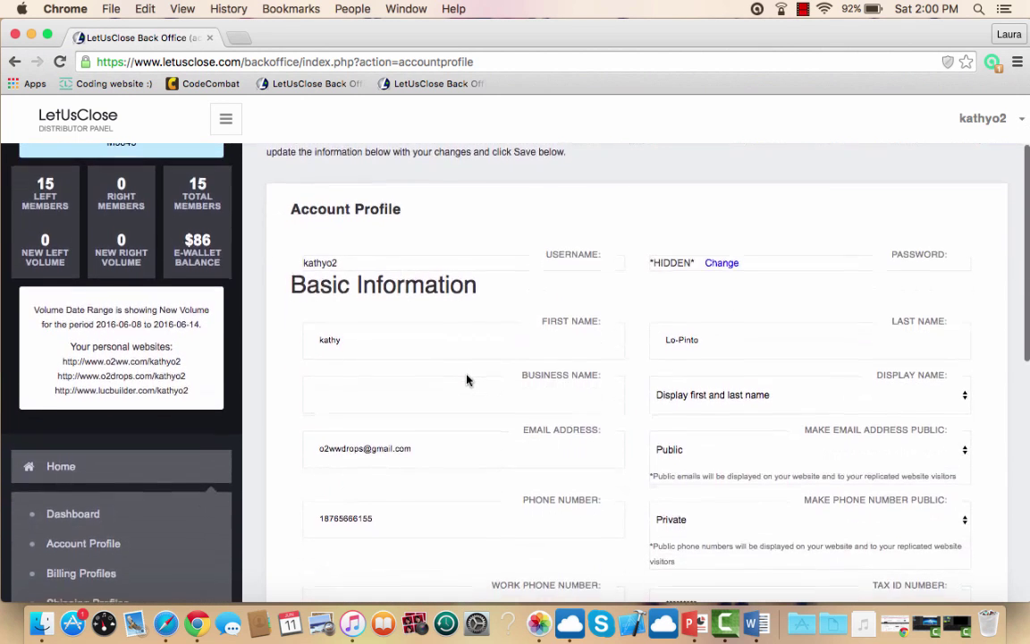
scroll(466, 381, down, 2)
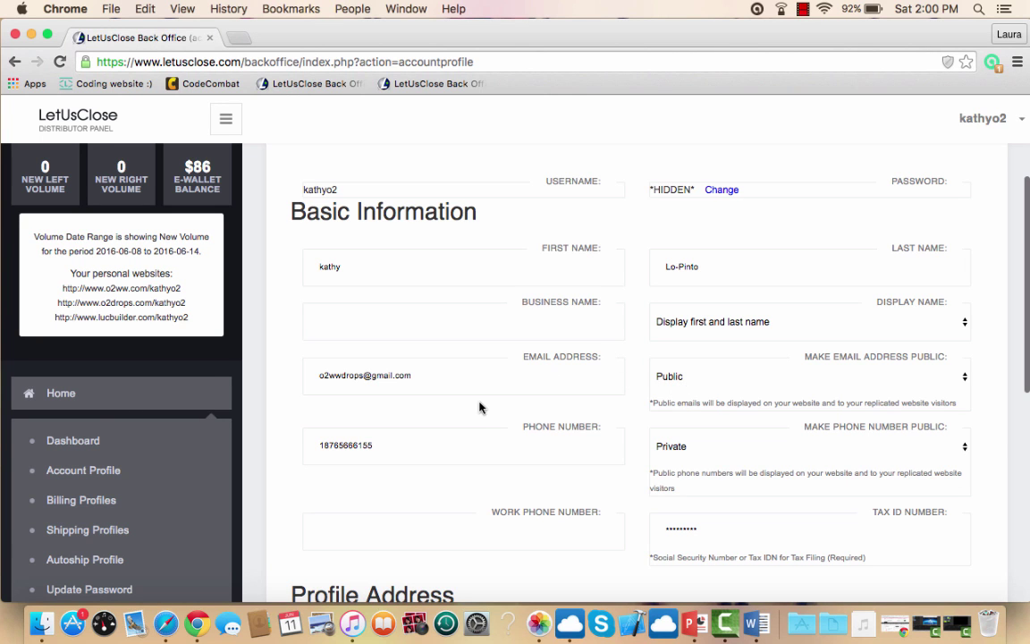
scroll(483, 366, down, 6)
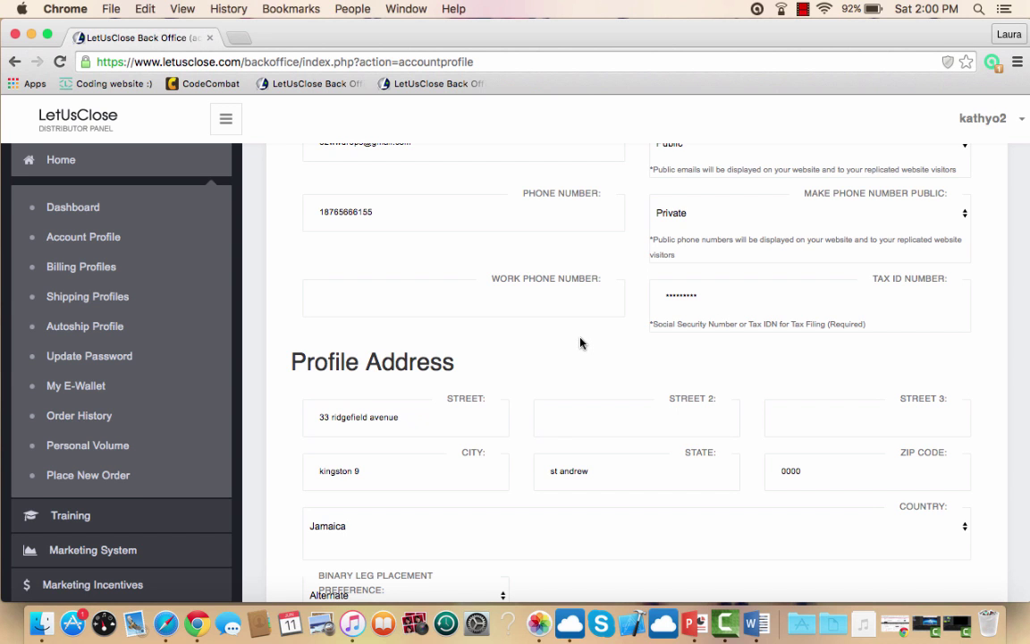
scroll(580, 343, down, 2)
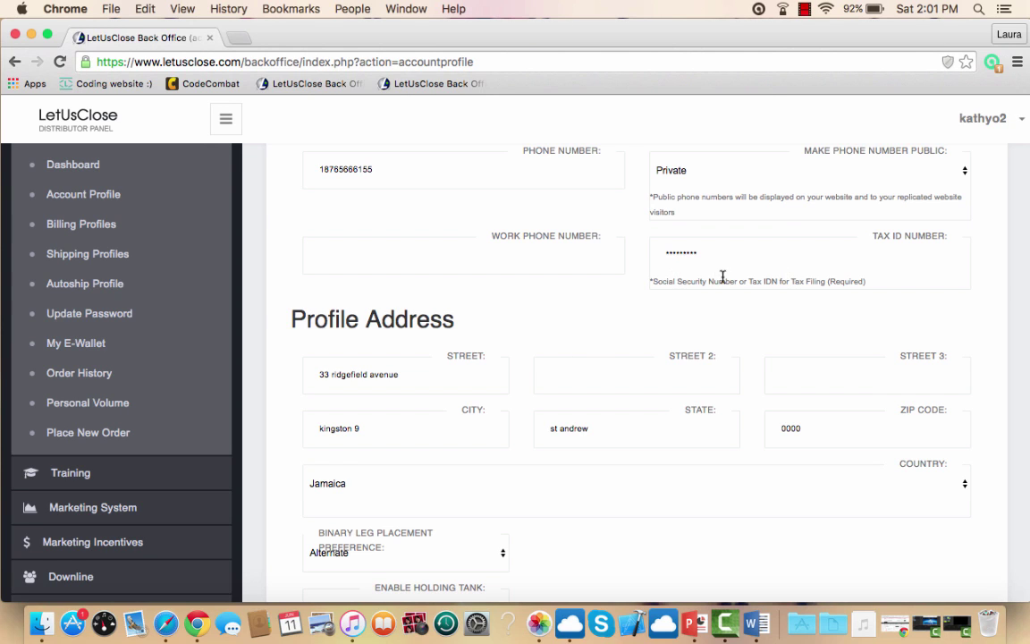
scroll(571, 302, down, 3)
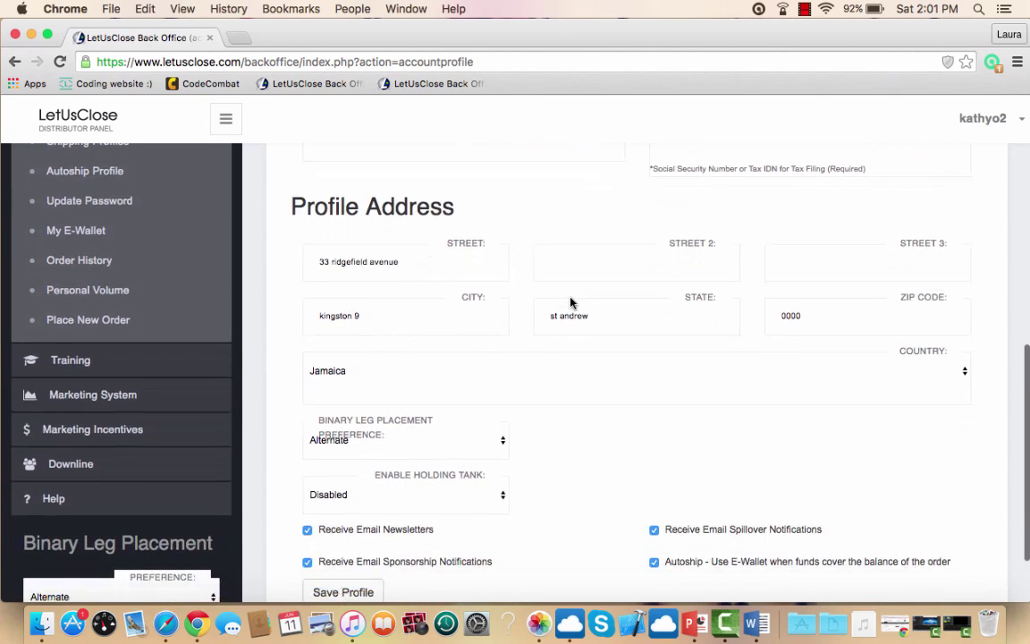
scroll(571, 301, down, 2)
scroll(570, 296, down, 2)
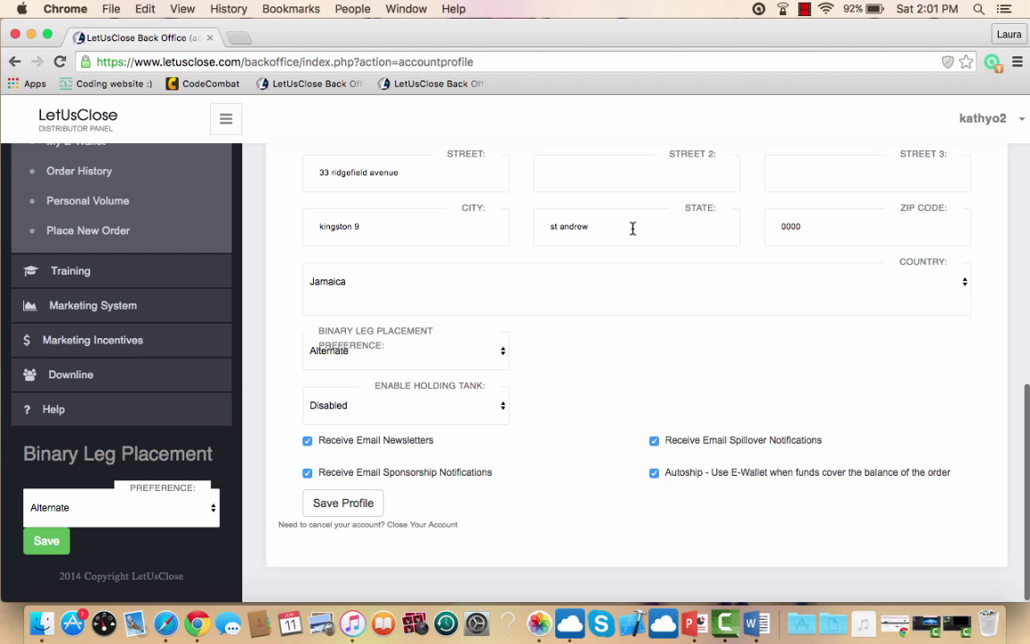
scroll(616, 304, down, 1)
Try the Left Leg, Alternate and Lesser Leg options for the Binary Leg Placement preference without saving.
click(213, 508)
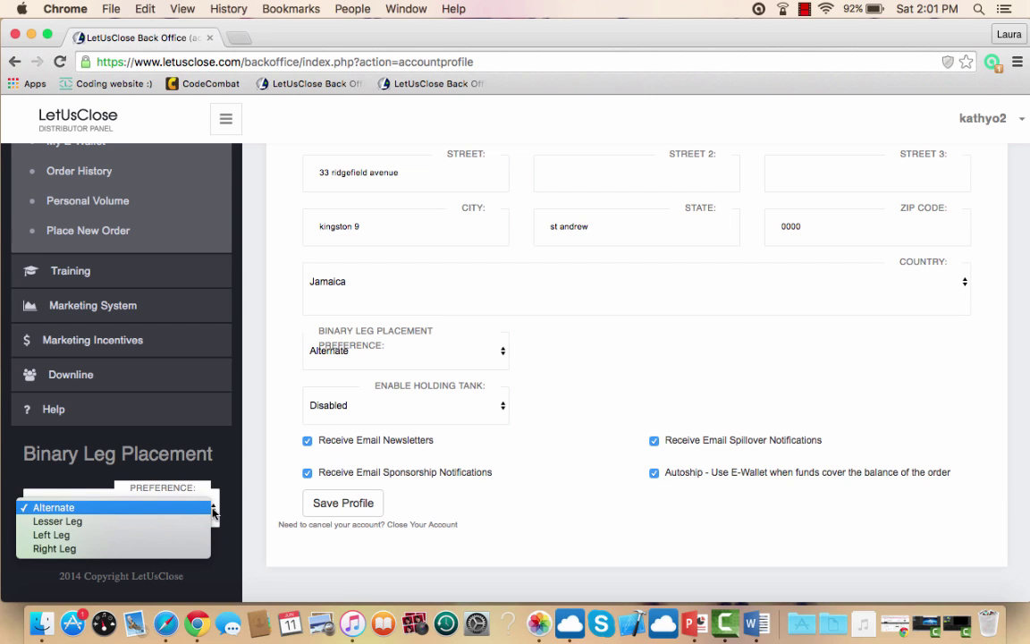
click(123, 539)
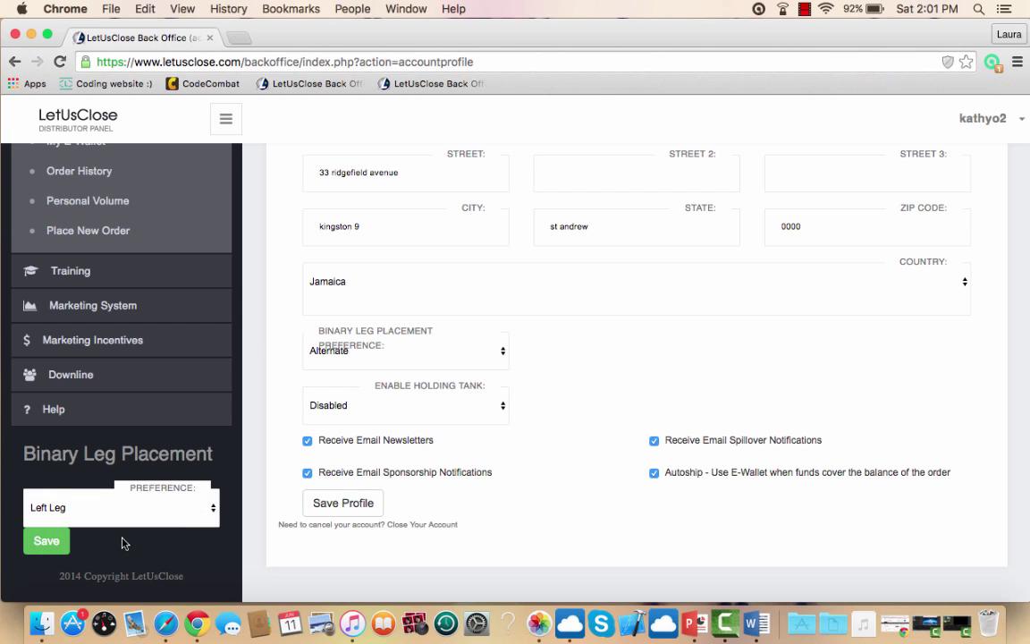
click(215, 509)
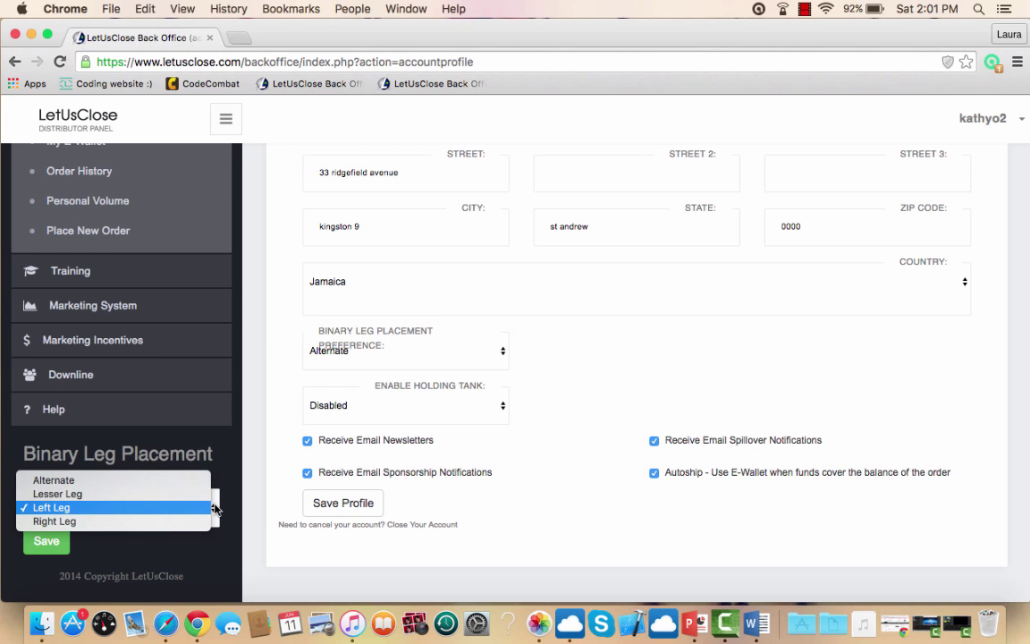
click(164, 484)
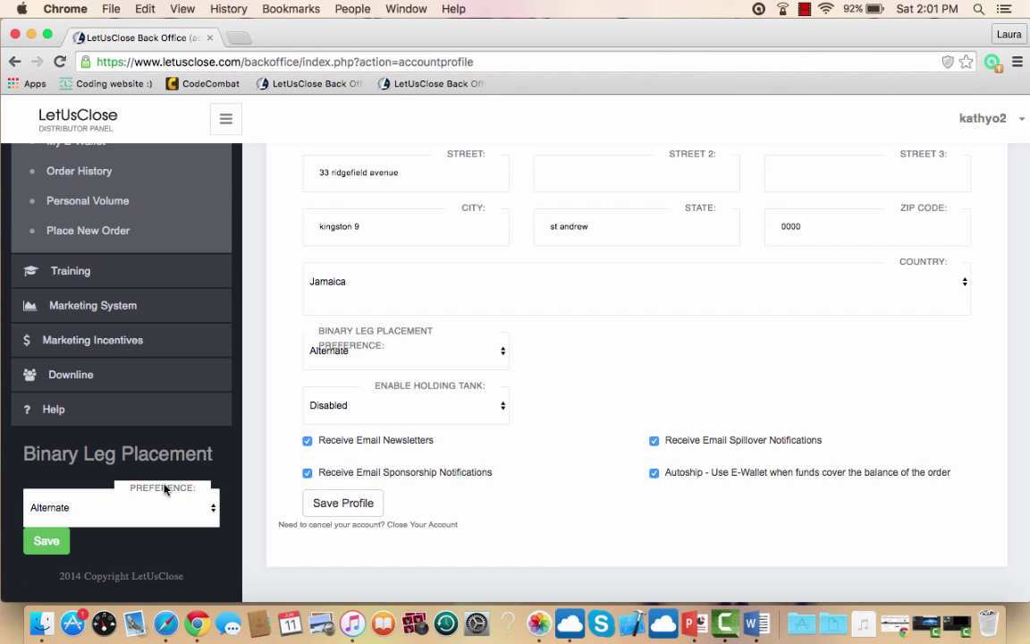
click(212, 510)
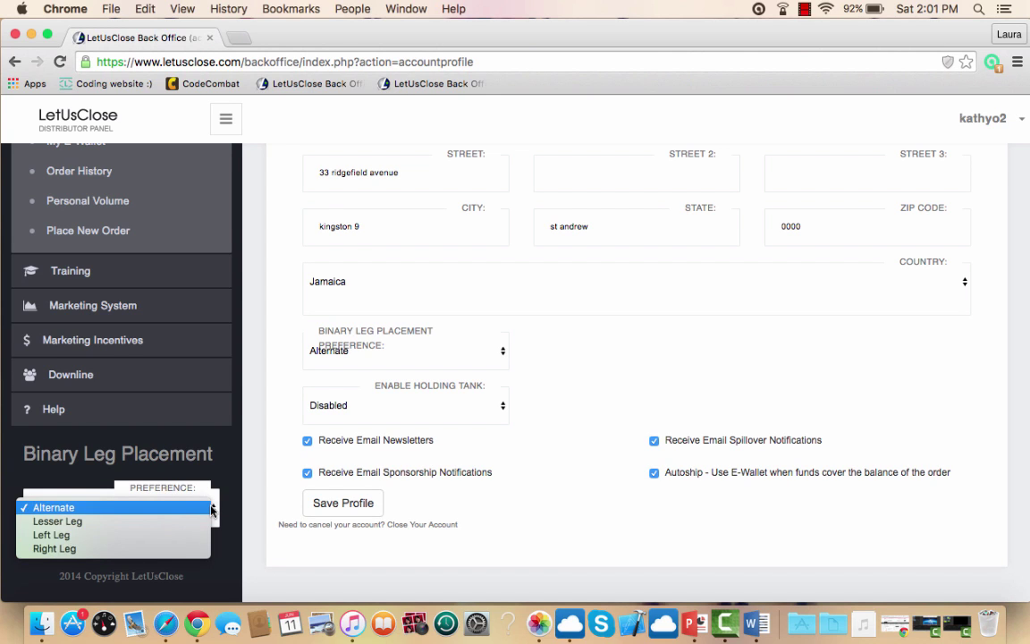
click(165, 532)
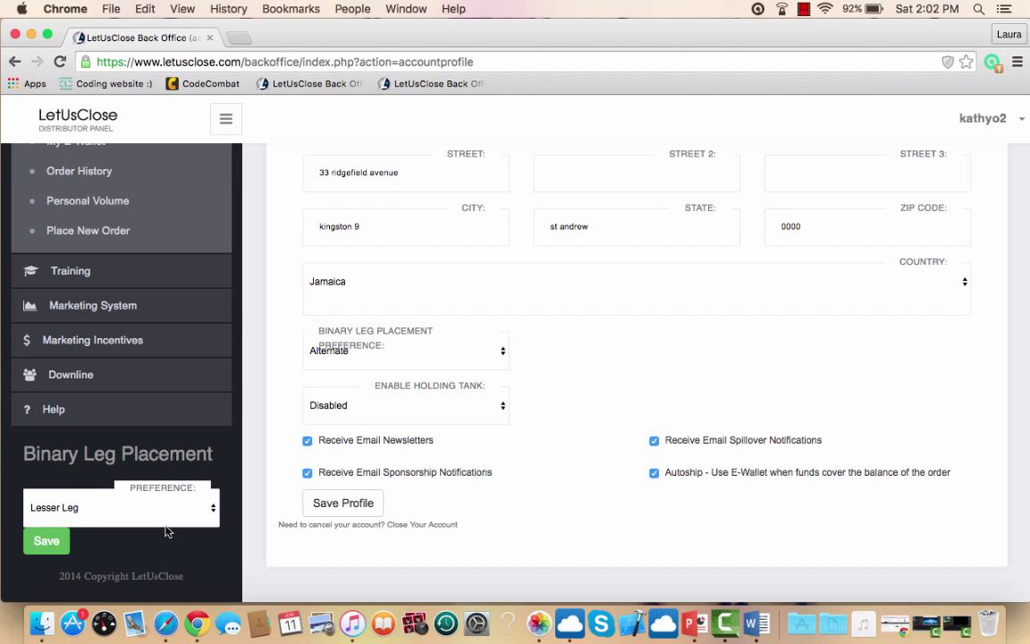
Set the Binary Leg Placement preference to Alternate and save it.
click(205, 510)
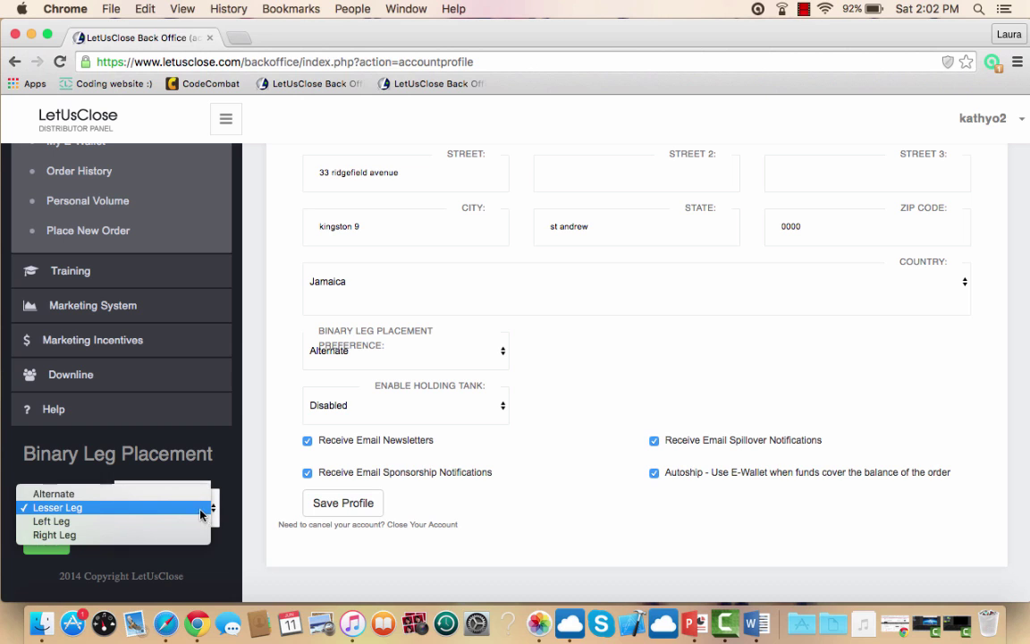
click(199, 503)
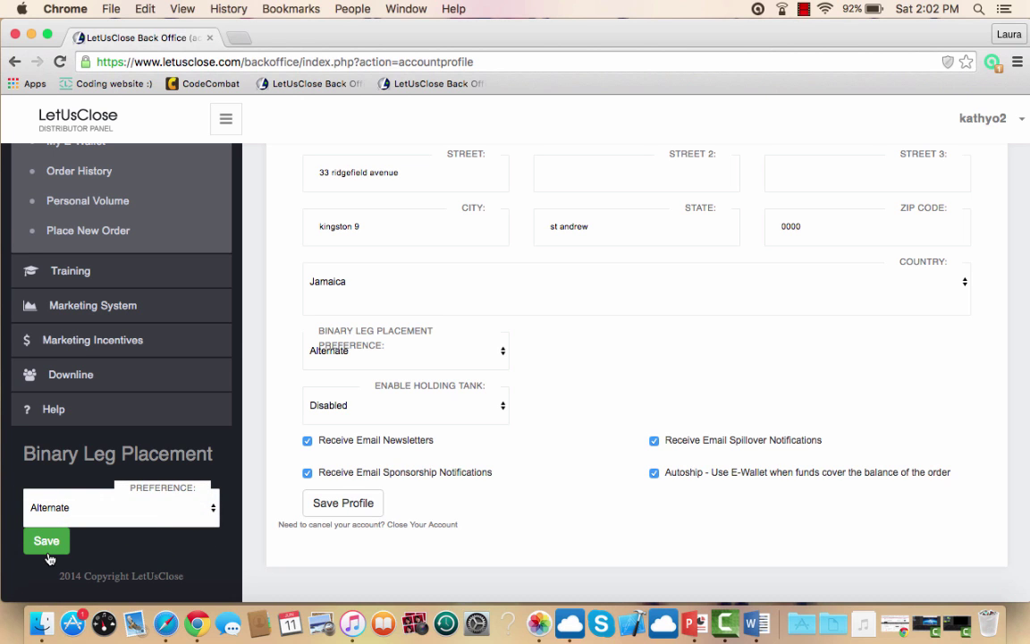
click(49, 549)
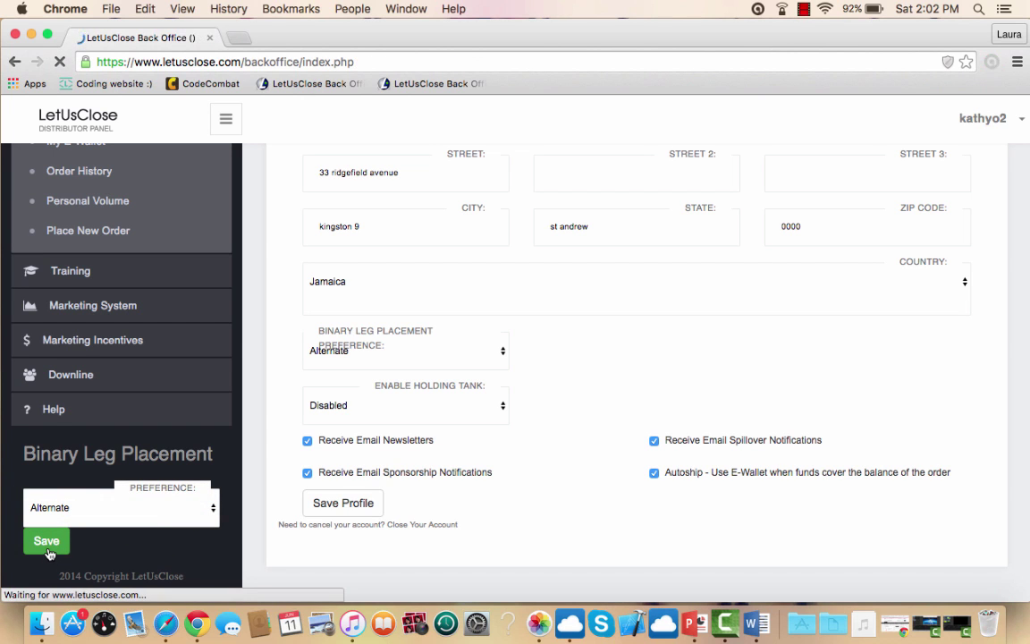
scroll(313, 498, down, 10)
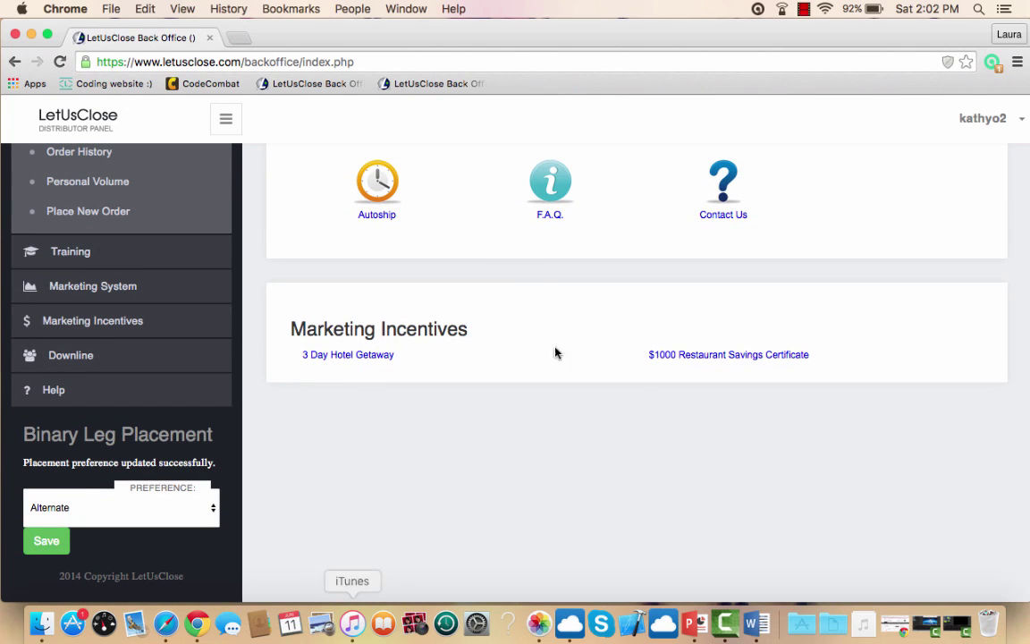
Reopen the account profile and save it with the option to use the E-Wallet for autoship orders enabled.
scroll(471, 198, up, 3)
scroll(472, 198, up, 1)
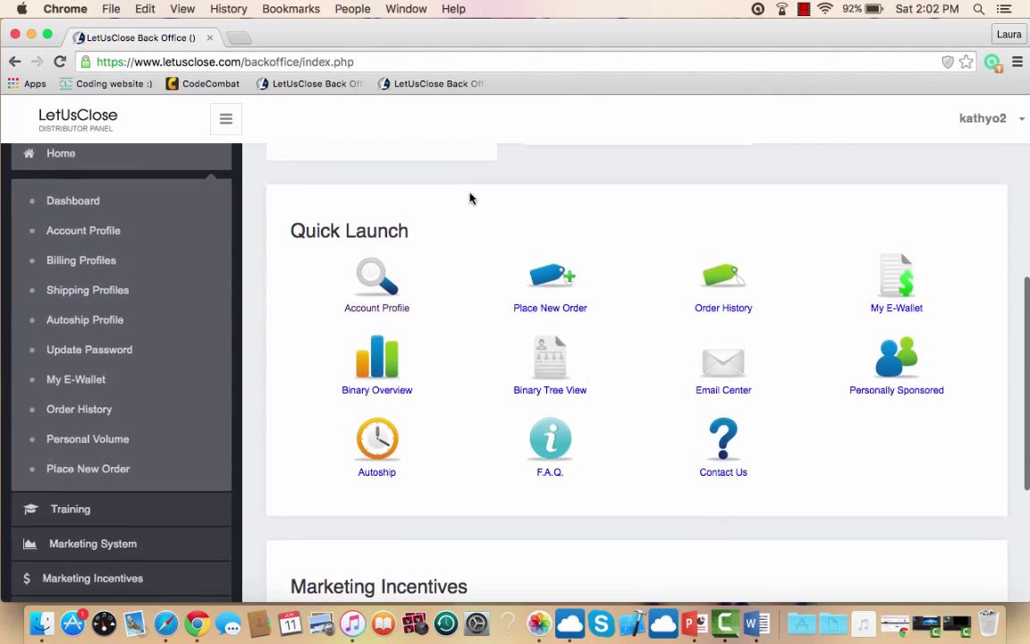
click(377, 275)
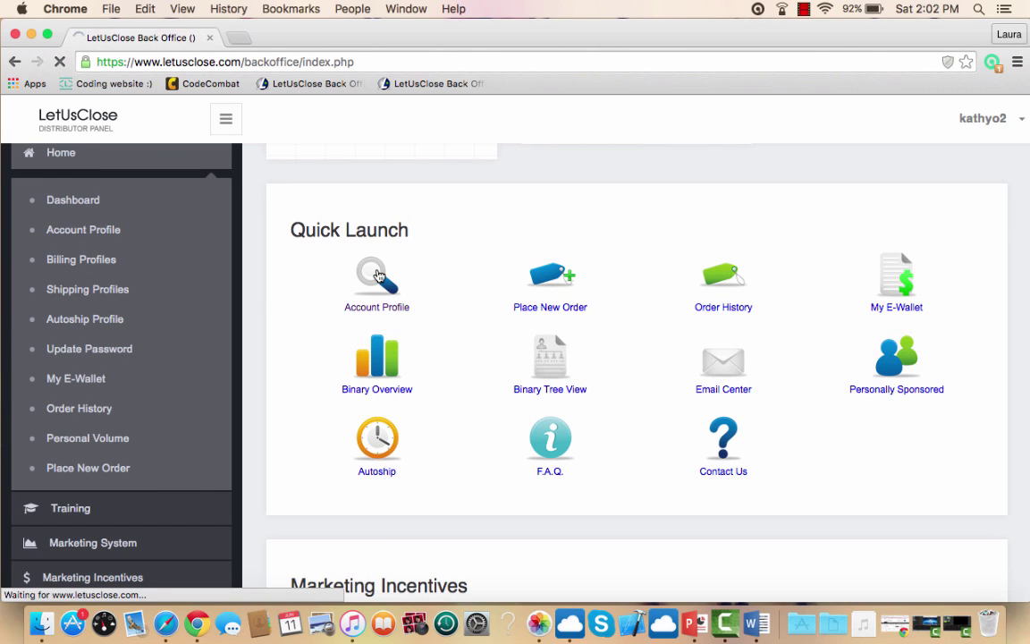
scroll(484, 422, down, 10)
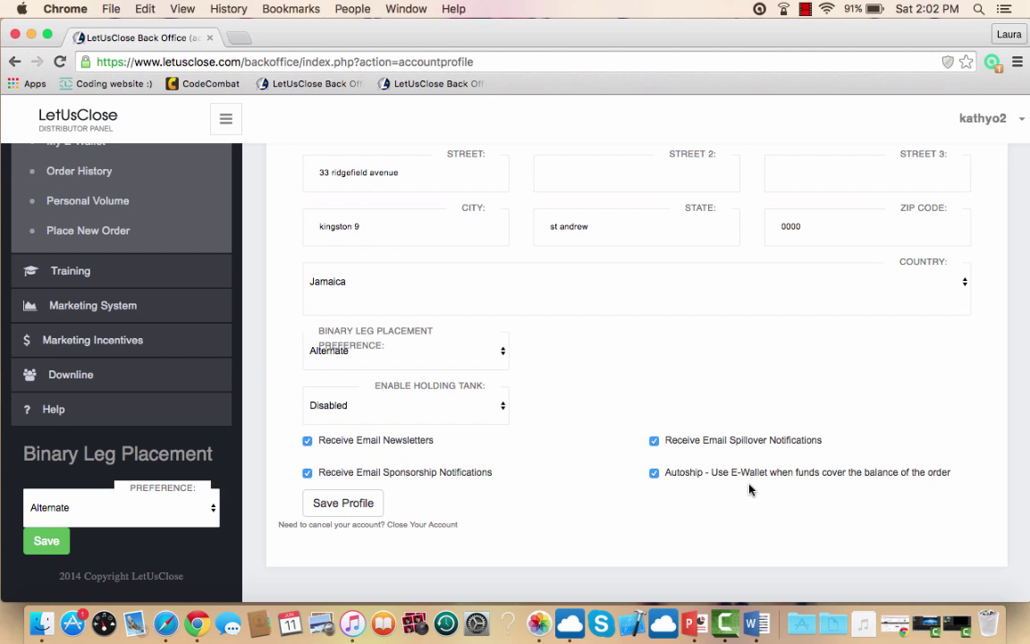
click(655, 472)
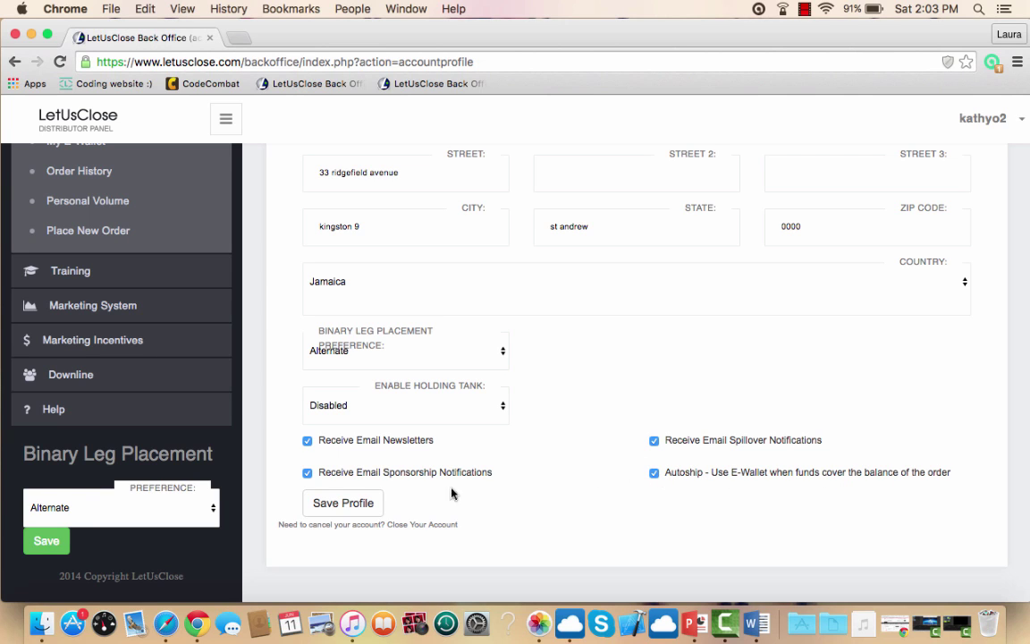
click(344, 503)
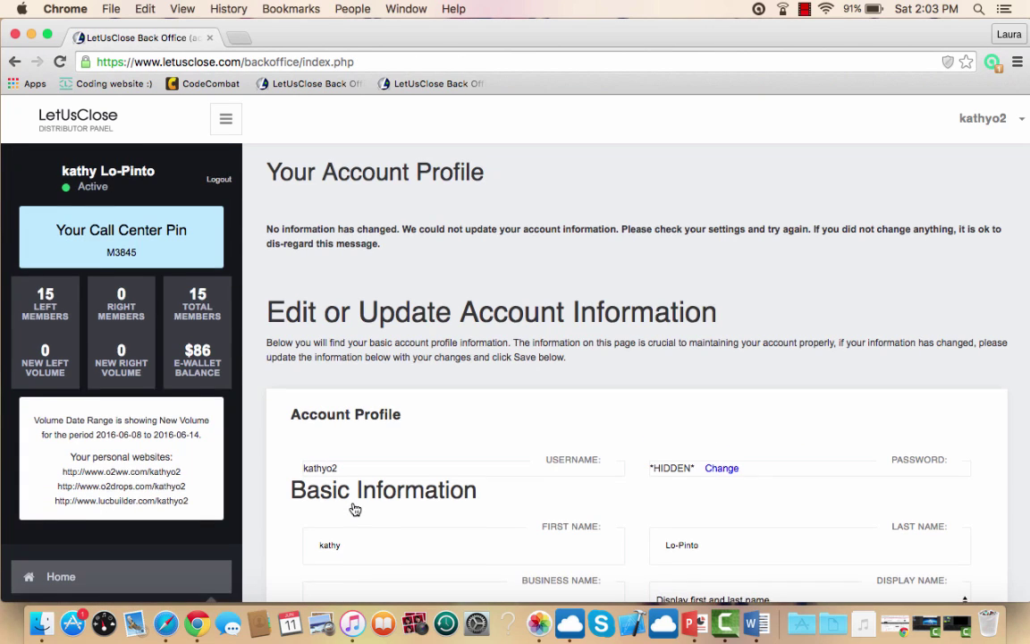
Look over the saved account profile page and return to the dashboard.
scroll(354, 509, down, 10)
scroll(354, 509, up, 12)
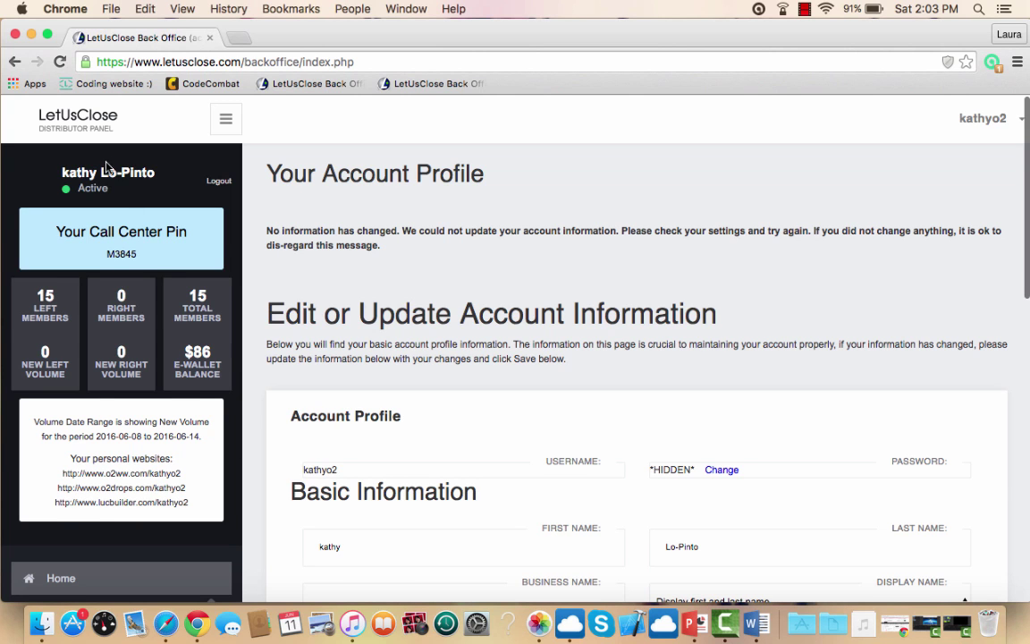
scroll(332, 410, down, 5)
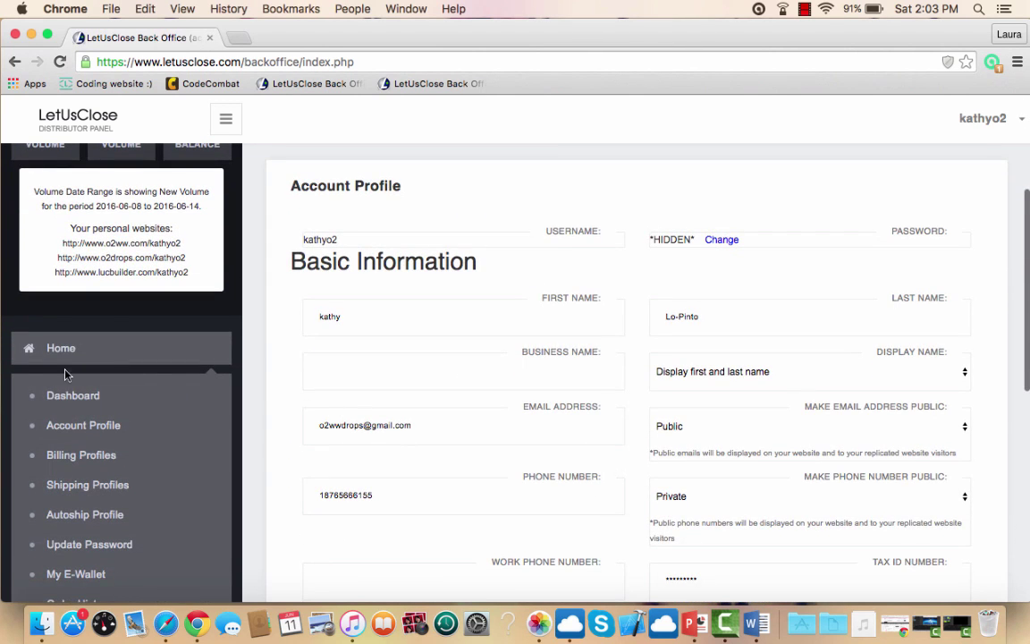
click(74, 397)
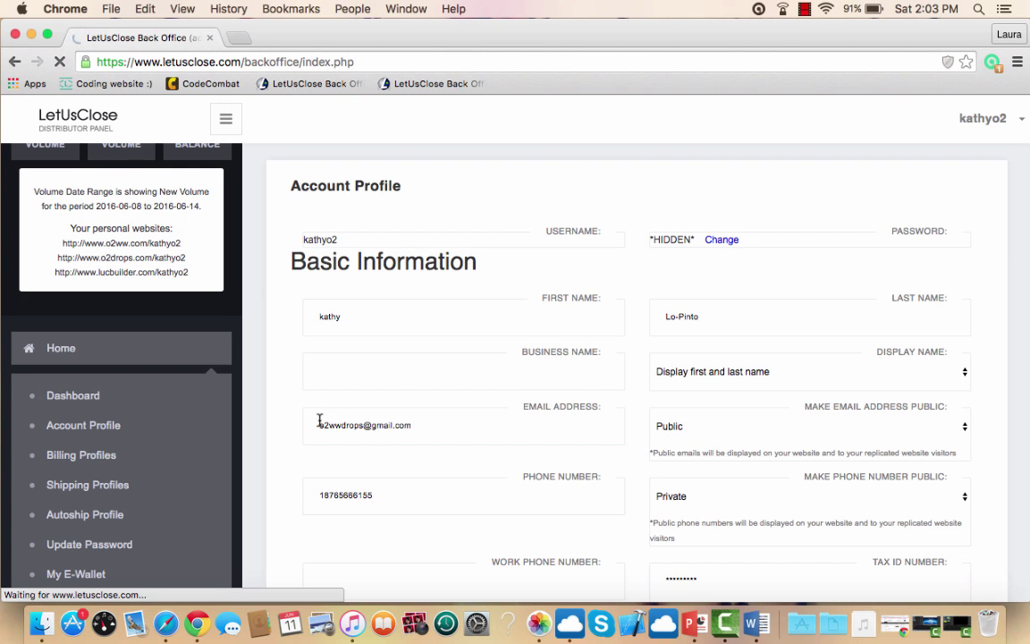
scroll(86, 440, down, 1)
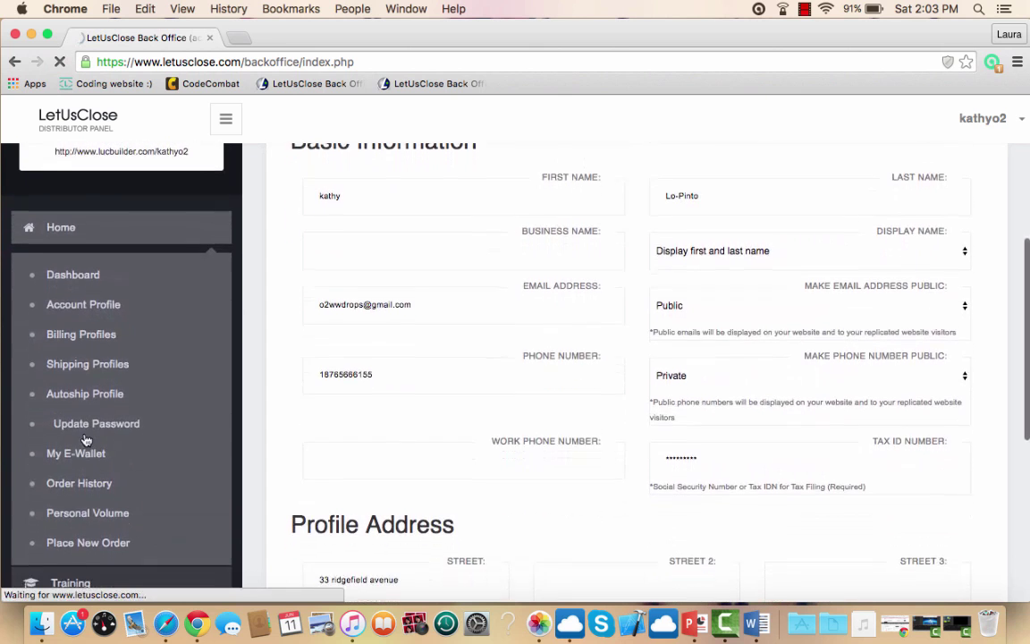
Open the billing profiles page and start a new billing profile.
click(89, 311)
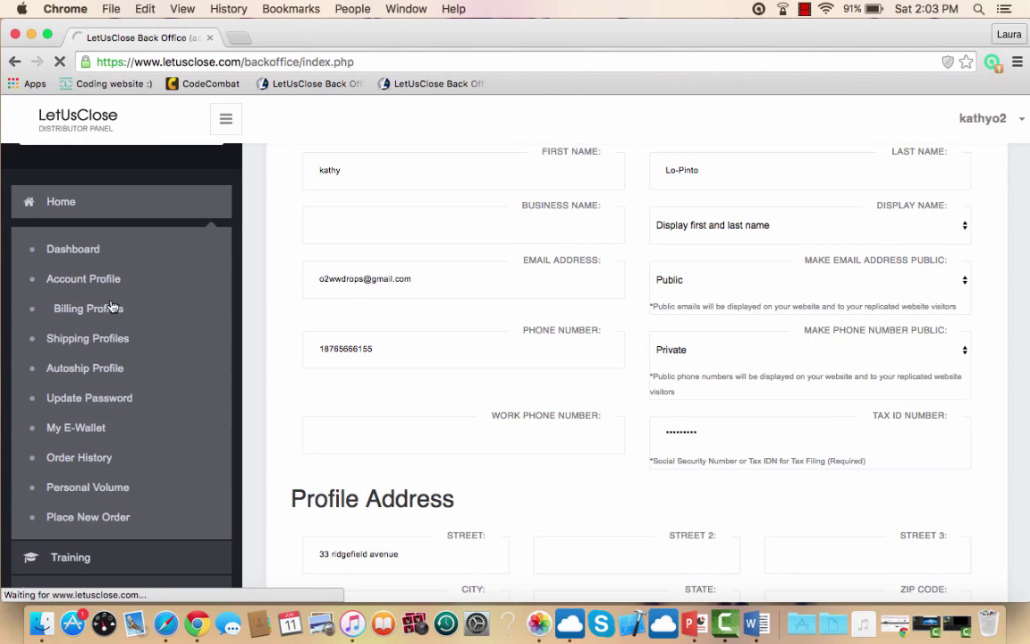
scroll(437, 395, down, 5)
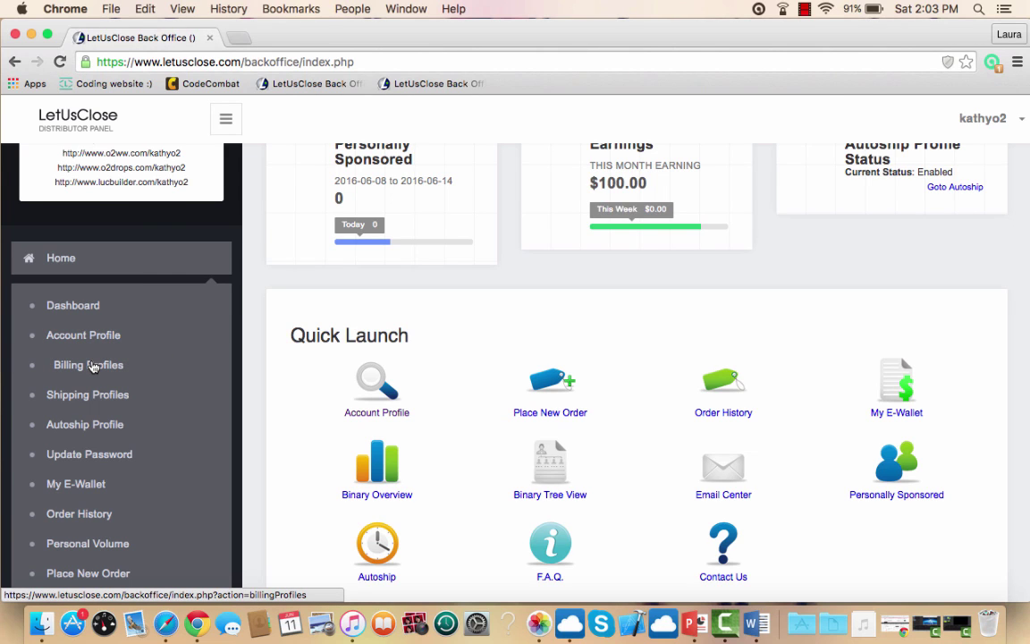
click(93, 367)
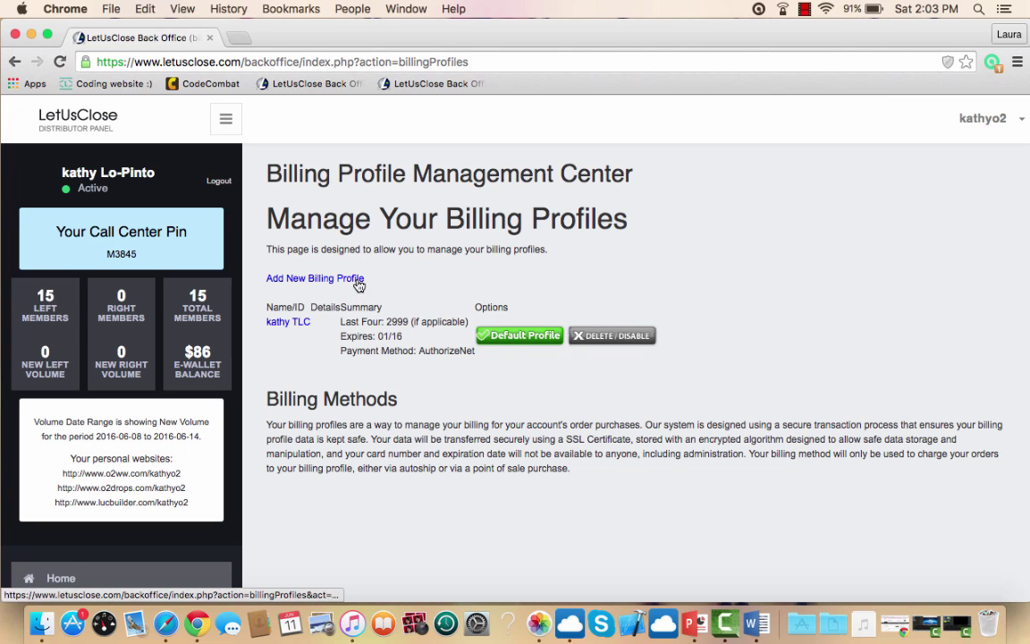
click(358, 282)
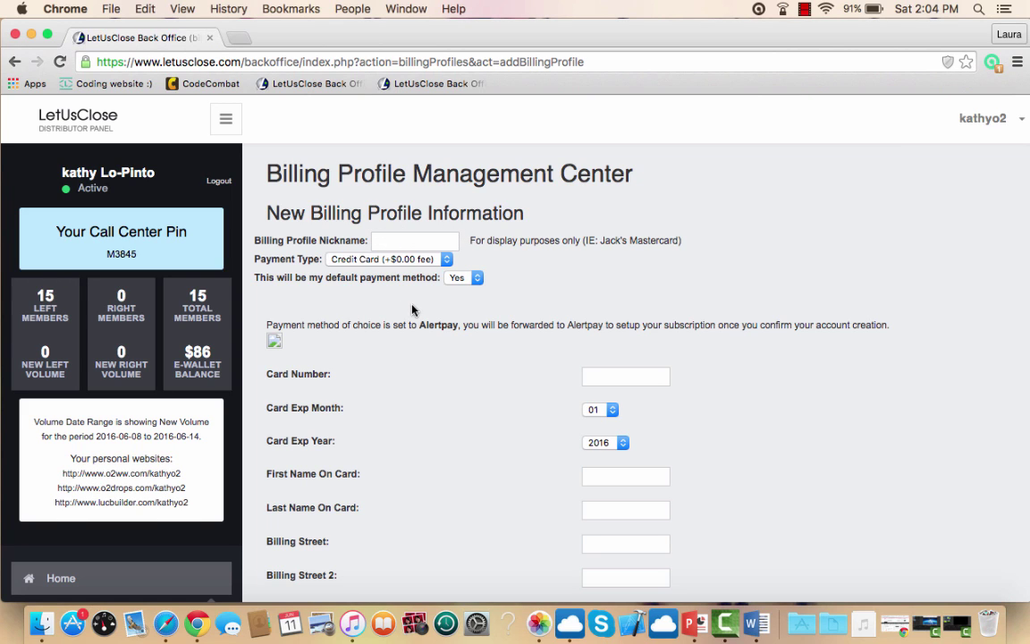
Check the default payment method choices in the new billing profile form, keeping Yes.
scroll(411, 309, down, 2)
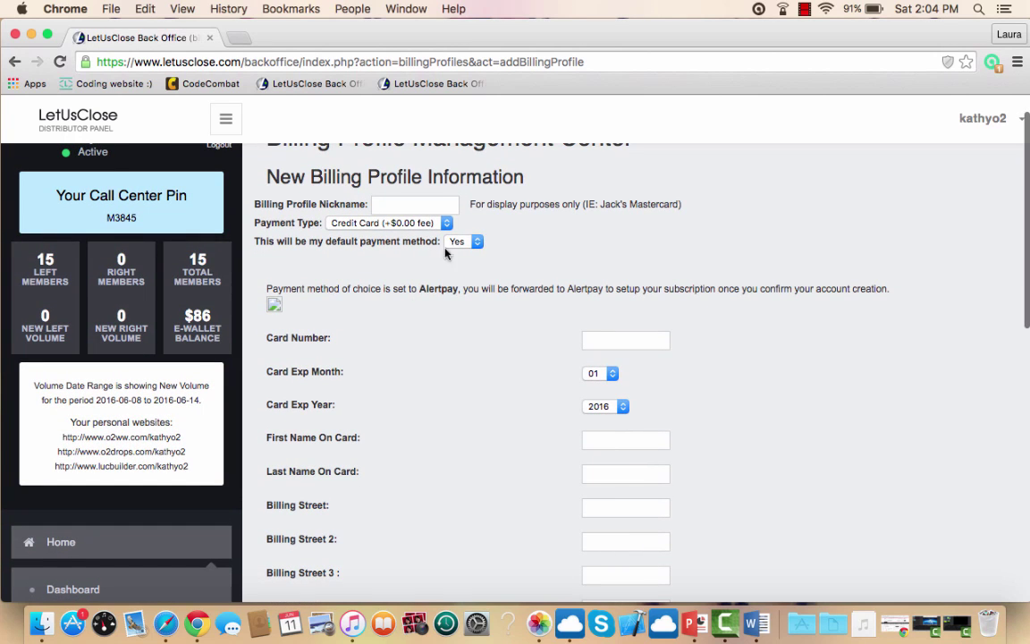
click(477, 242)
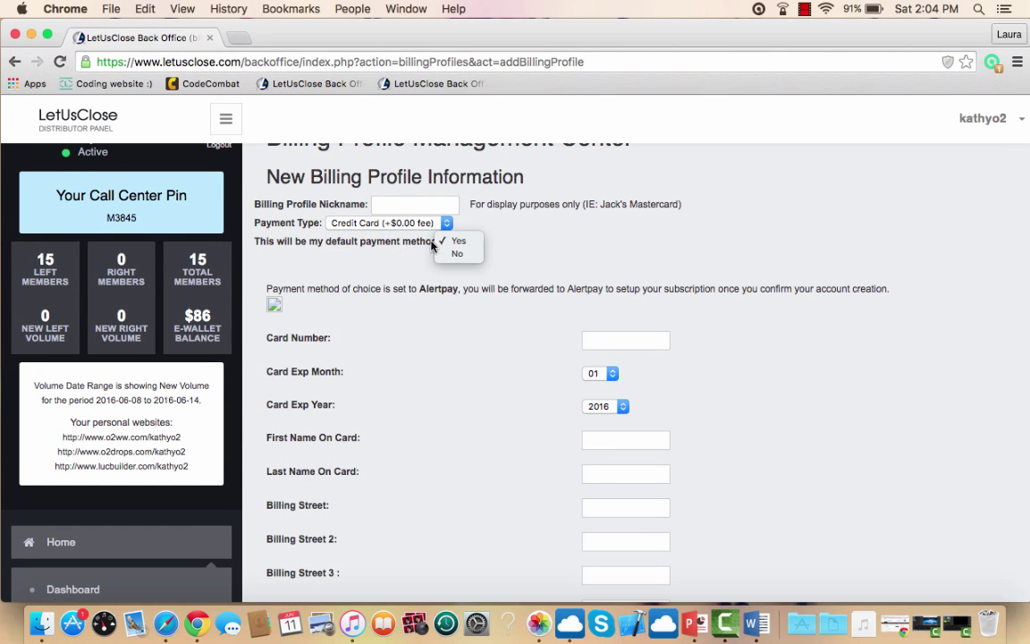
click(394, 266)
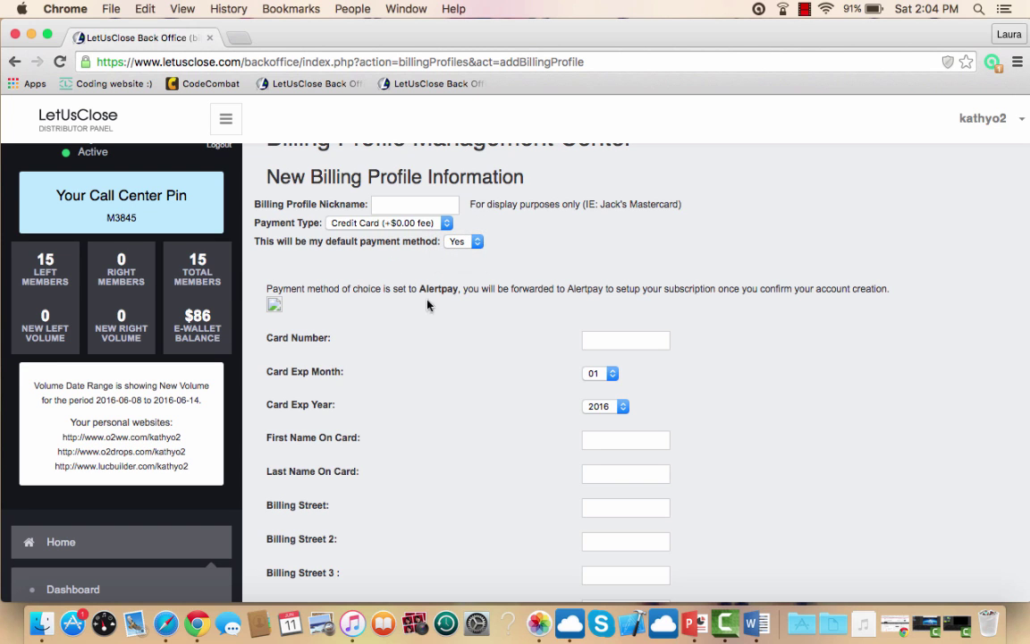
Examine the new billing profile form's card and address fields, the existing billing profile and the billing methods information.
scroll(454, 351, up, 1)
scroll(454, 352, down, 2)
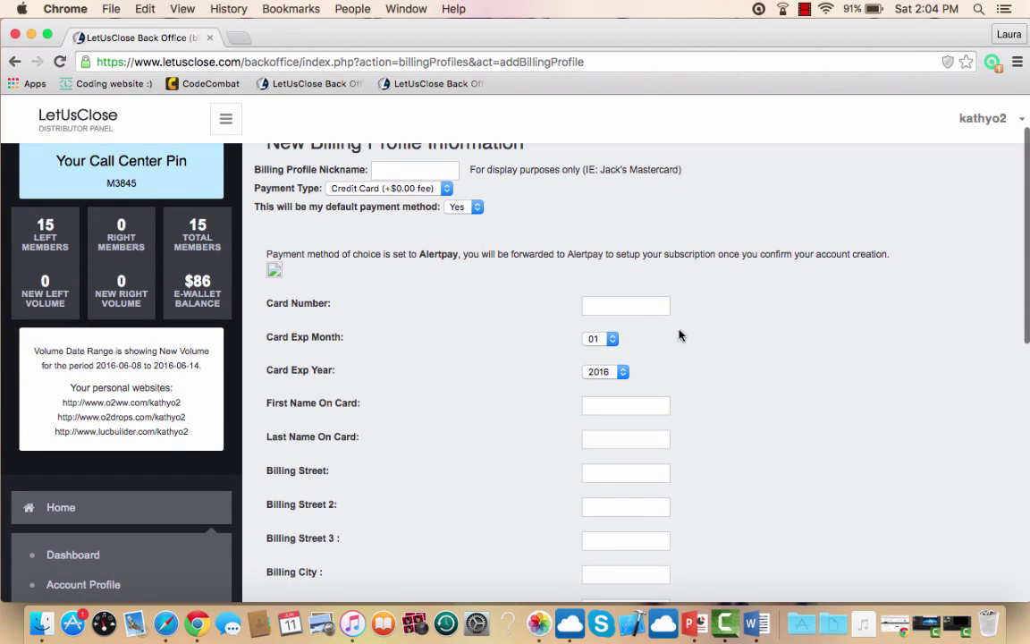
scroll(515, 405, down, 5)
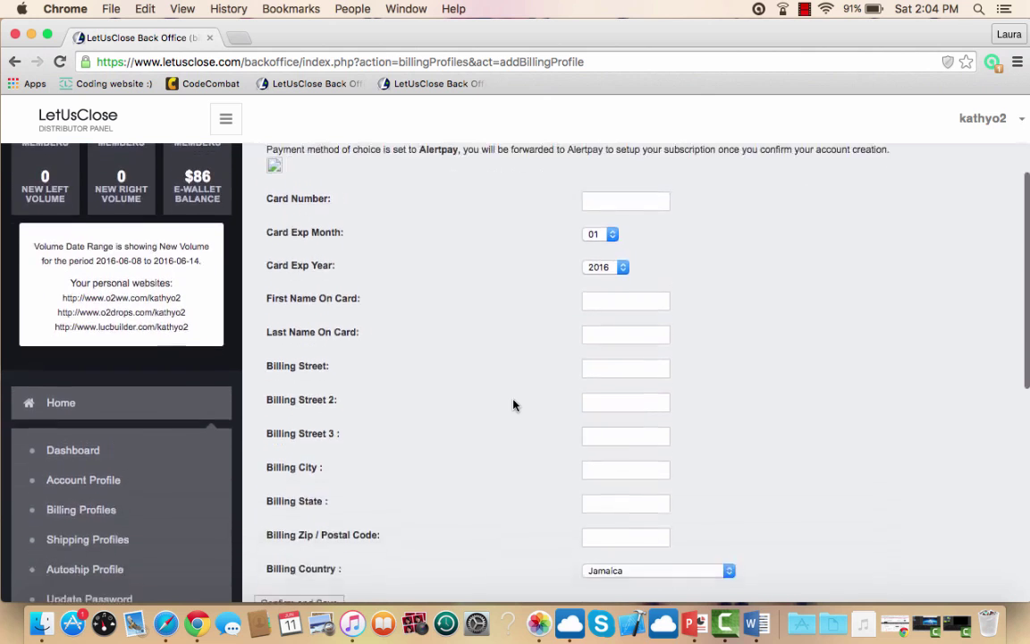
scroll(514, 405, down, 1)
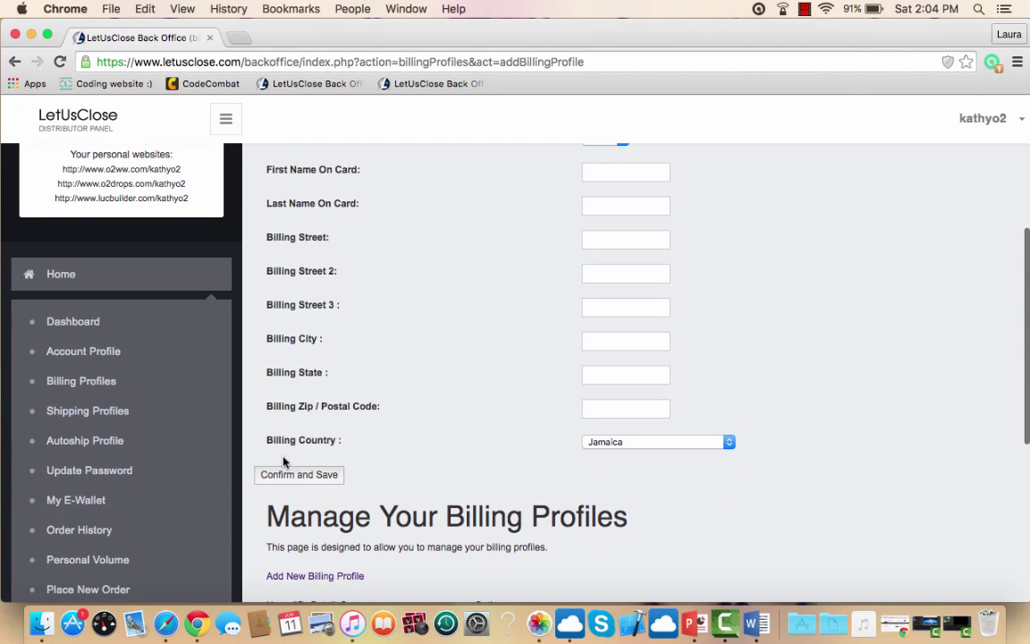
scroll(455, 294, up, 3)
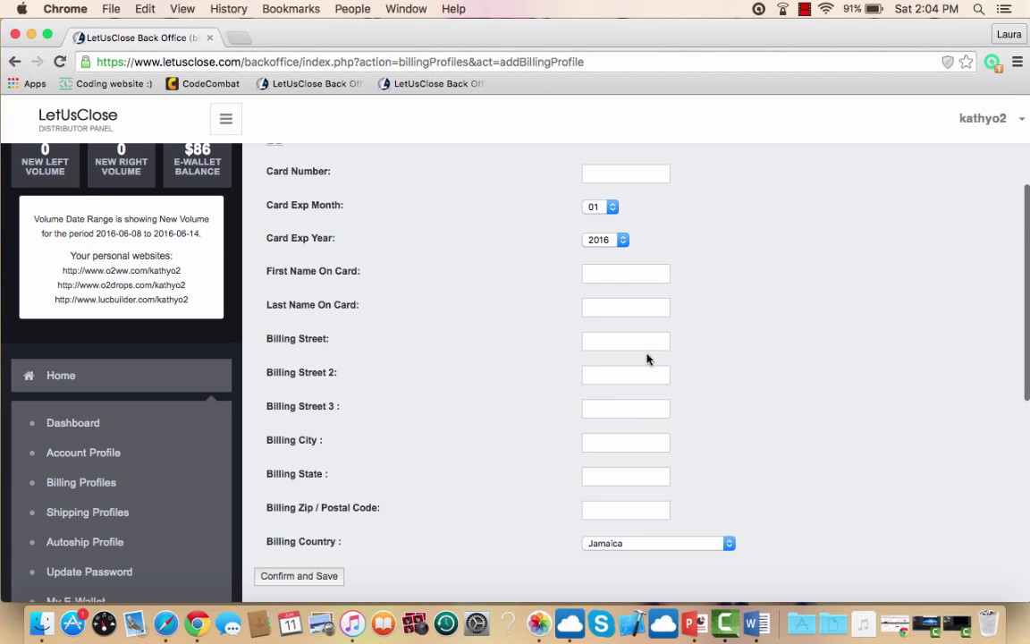
scroll(497, 423, down, 5)
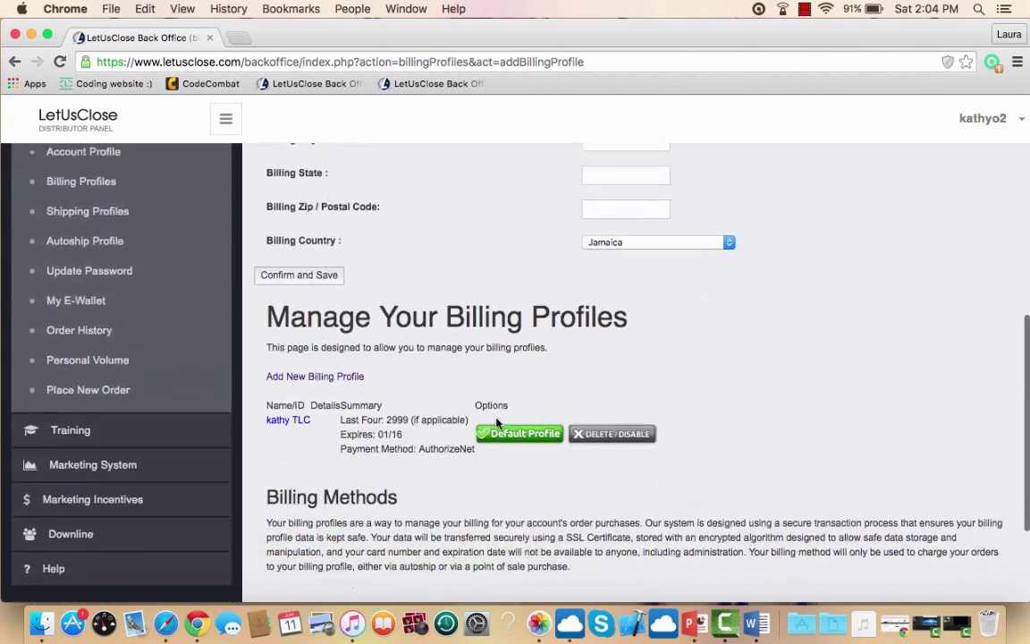
scroll(456, 236, up, 5)
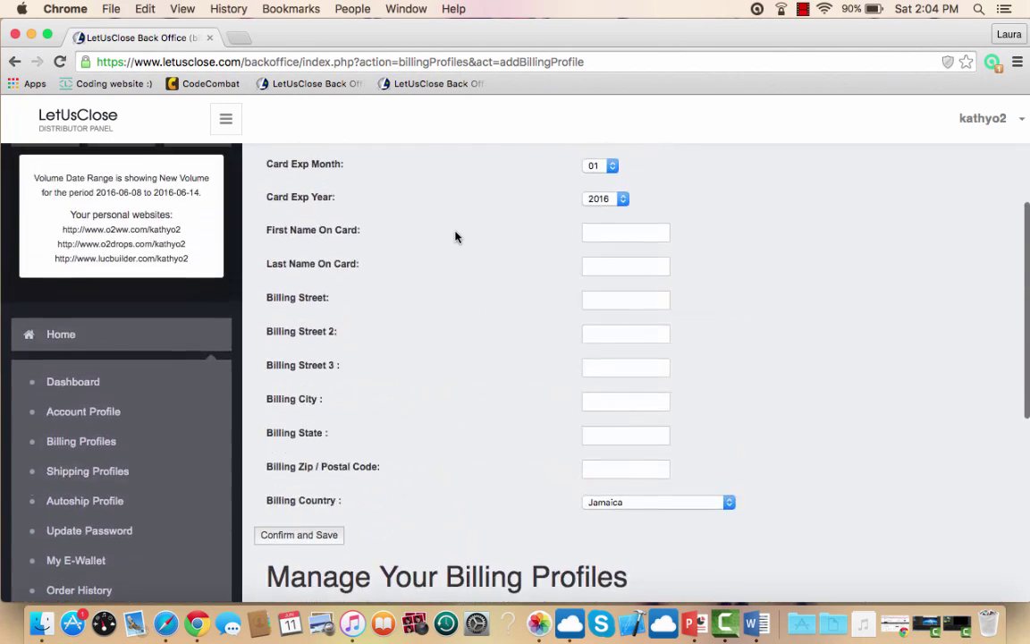
scroll(456, 236, up, 2)
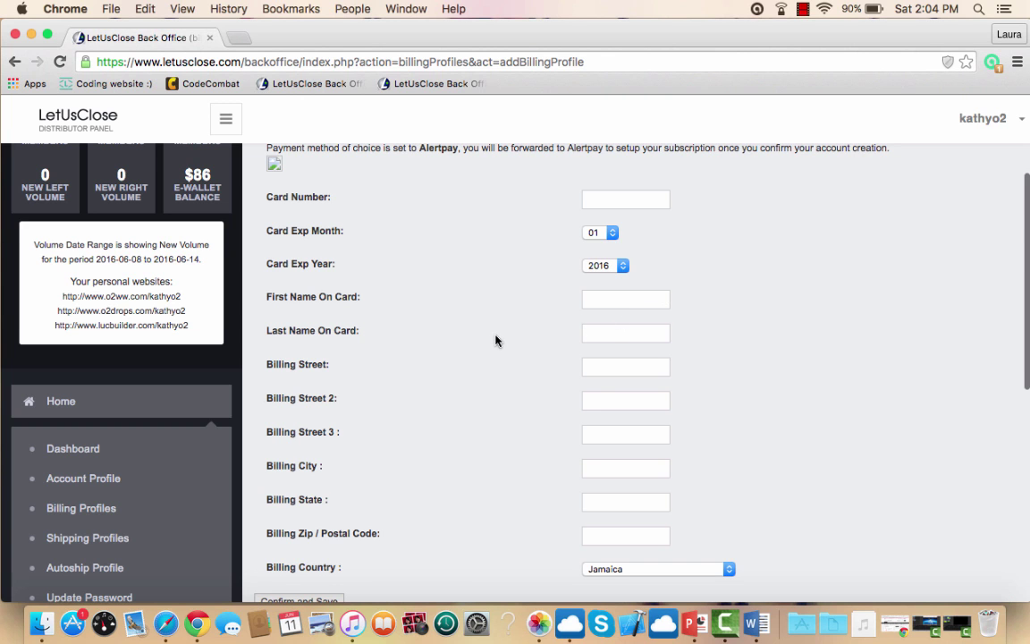
scroll(496, 340, down, 5)
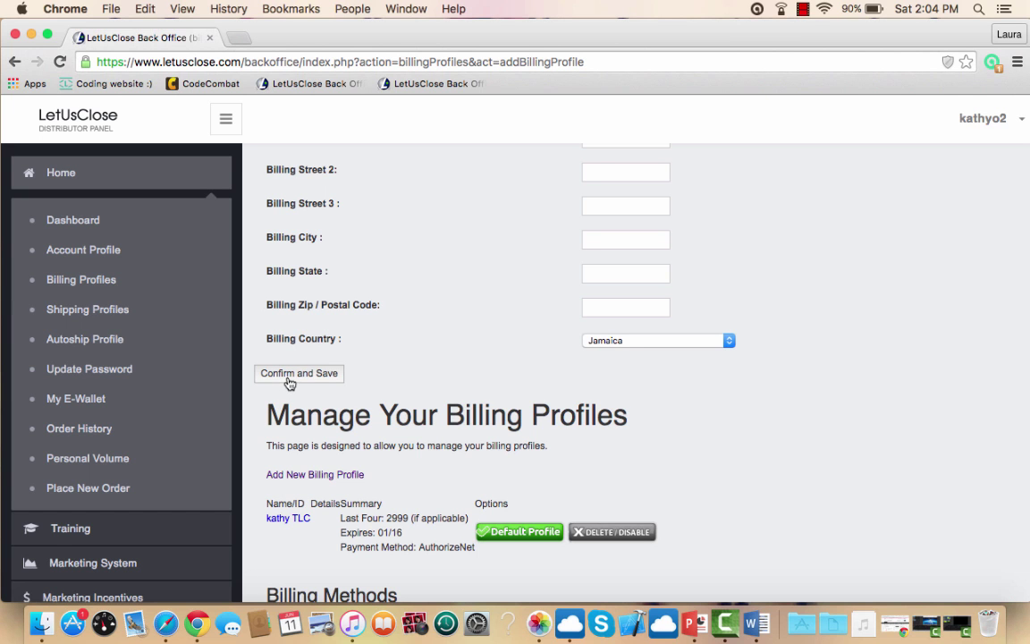
scroll(471, 336, down, 3)
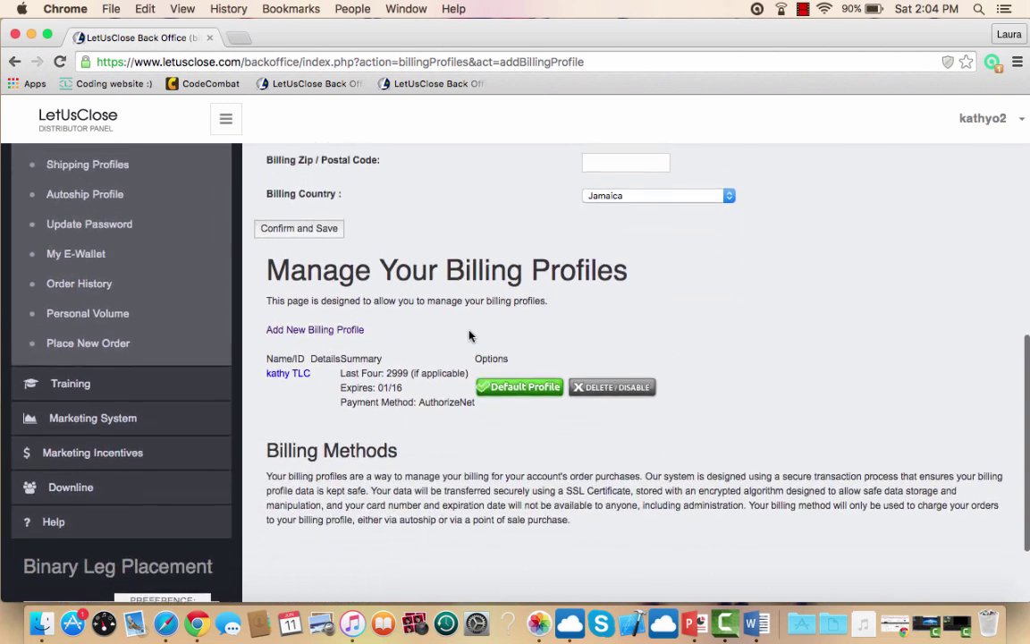
scroll(472, 336, up, 12)
scroll(472, 337, down, 10)
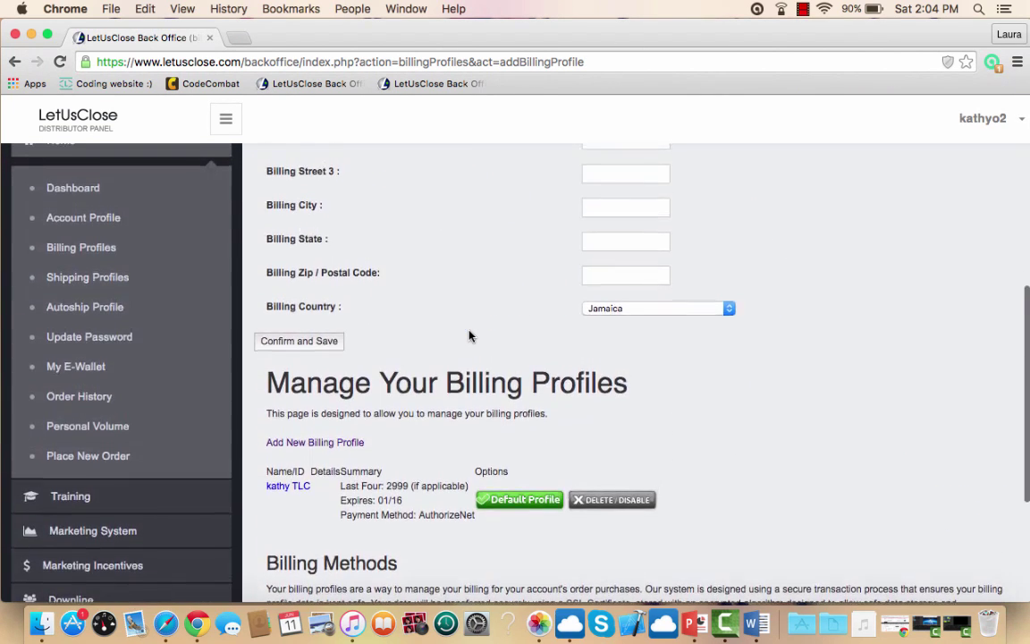
Open the shipping profiles and set the France address as the default, agreeing to send all future orders there.
click(117, 280)
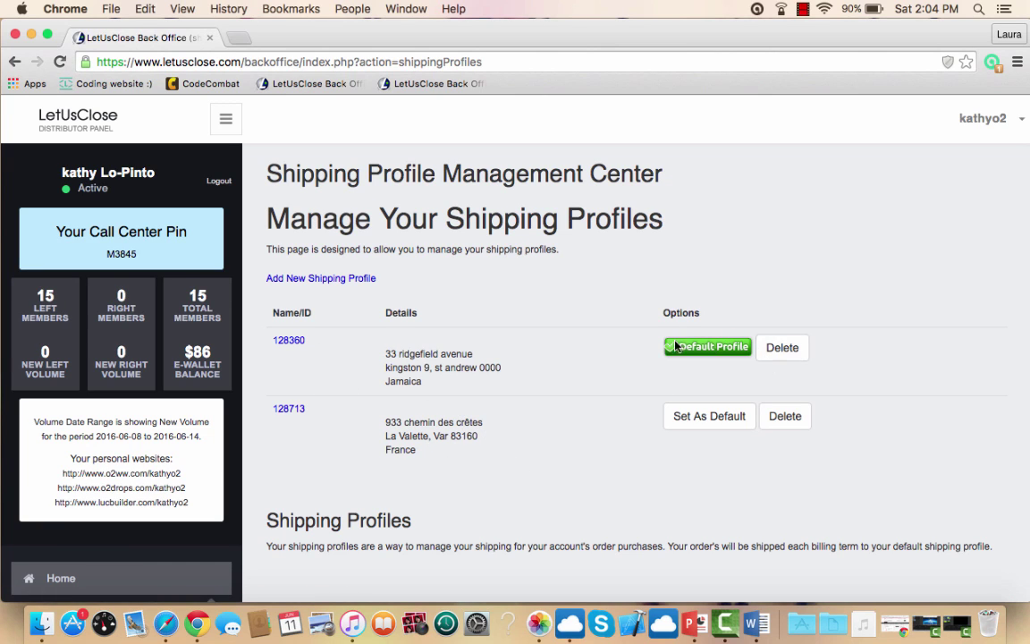
click(709, 417)
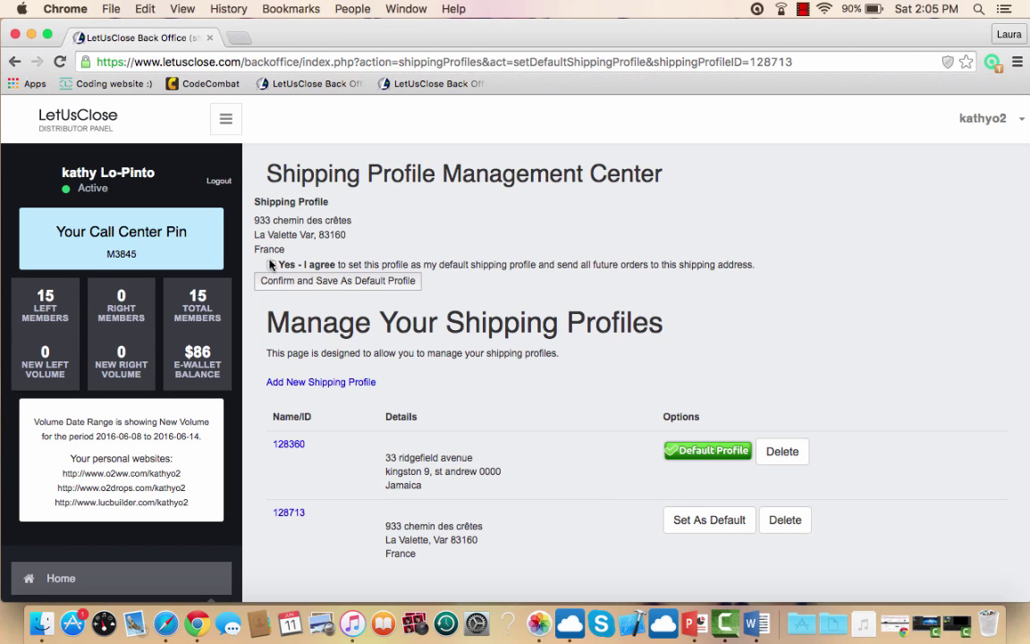
click(294, 282)
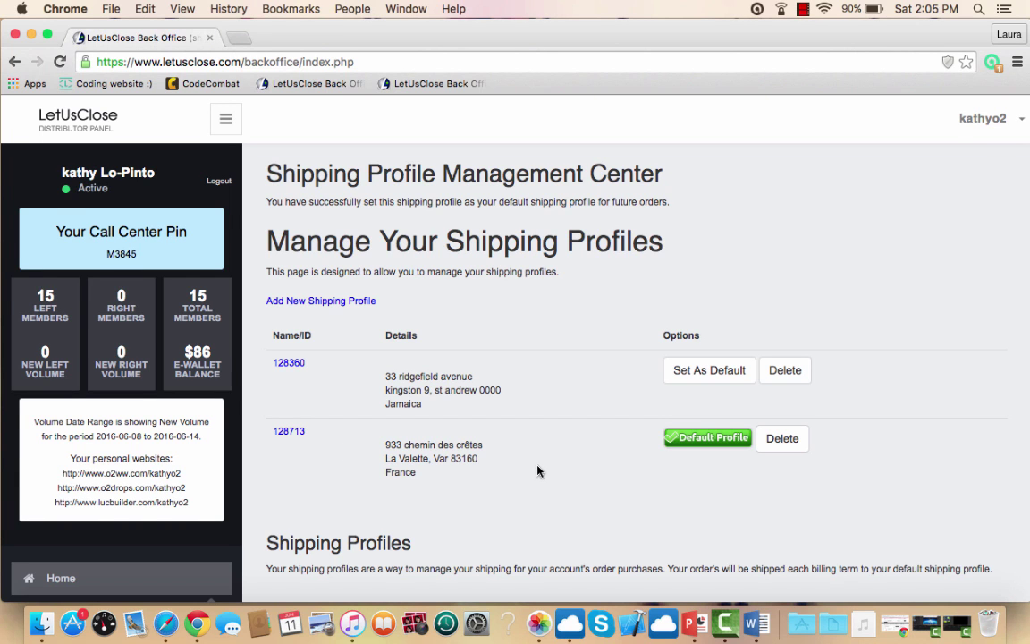
Open the new shipping profile form and look over its fields and the saved shipping profiles.
scroll(537, 470, down, 3)
scroll(538, 470, up, 2)
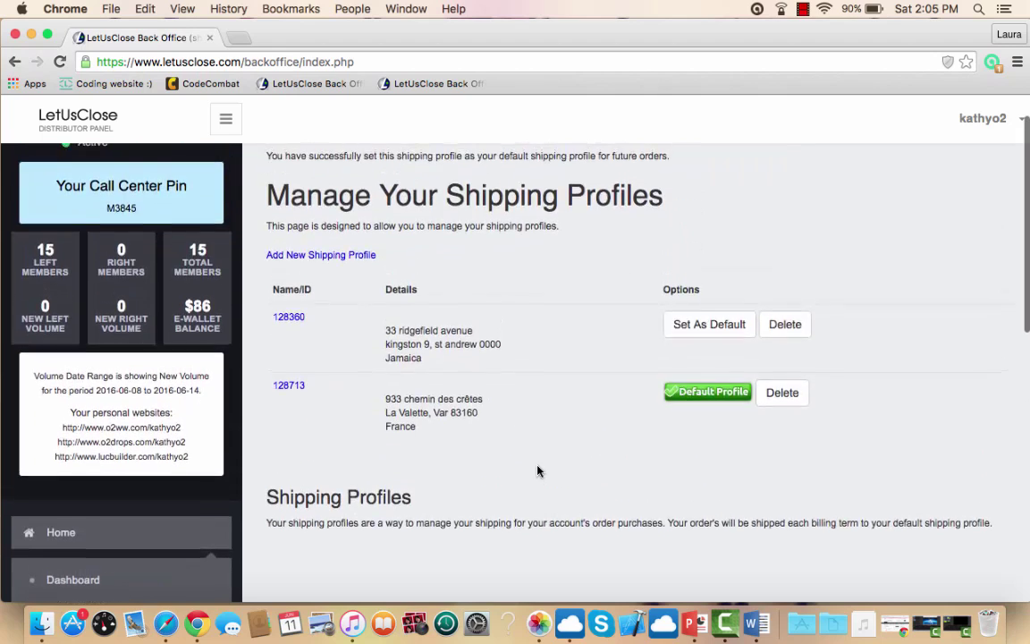
scroll(537, 471, up, 1)
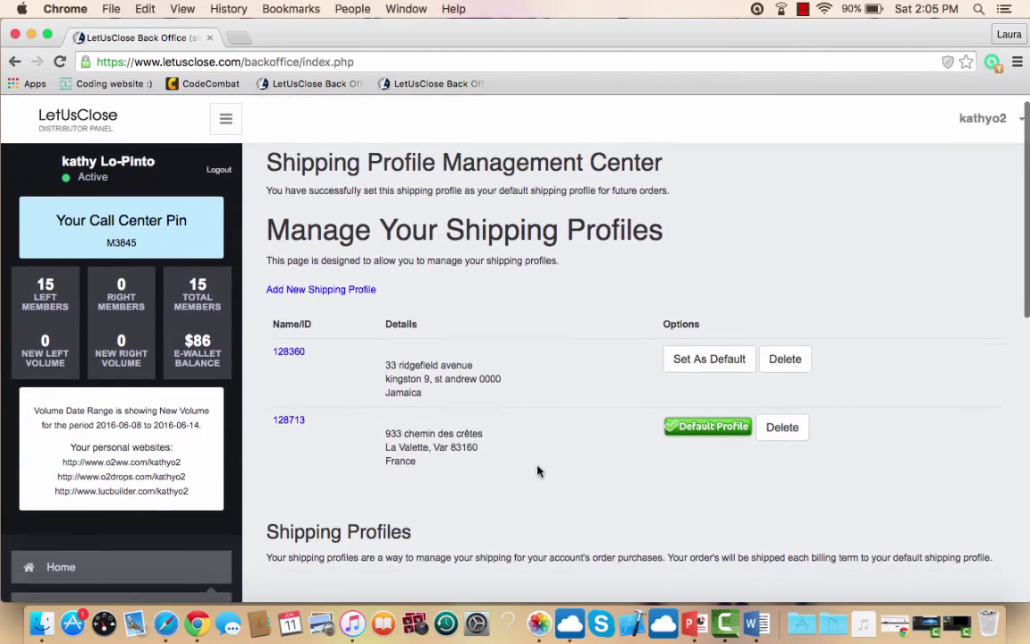
click(336, 295)
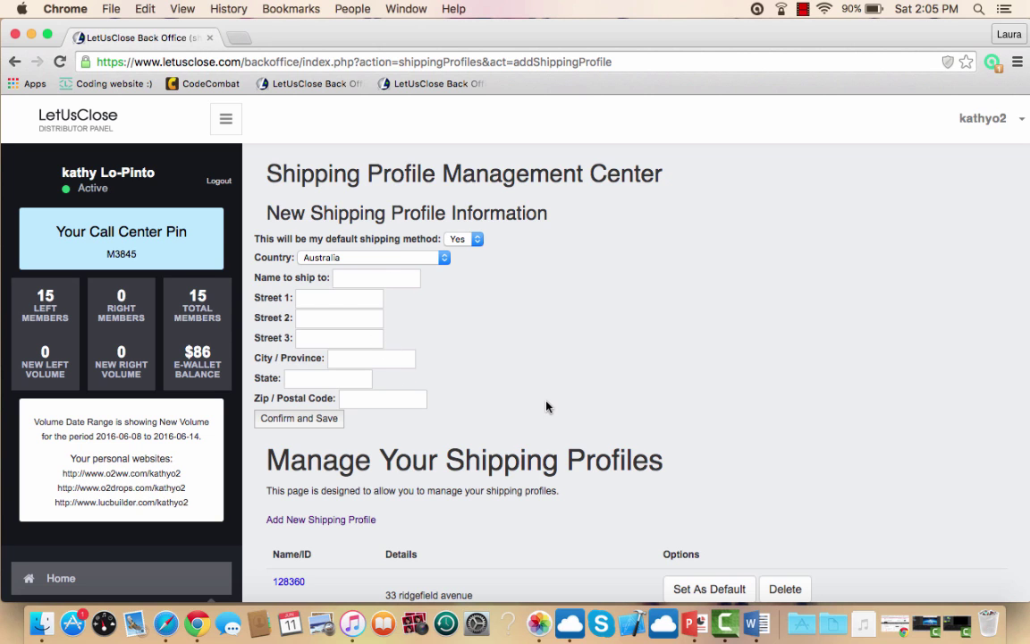
scroll(547, 407, down, 4)
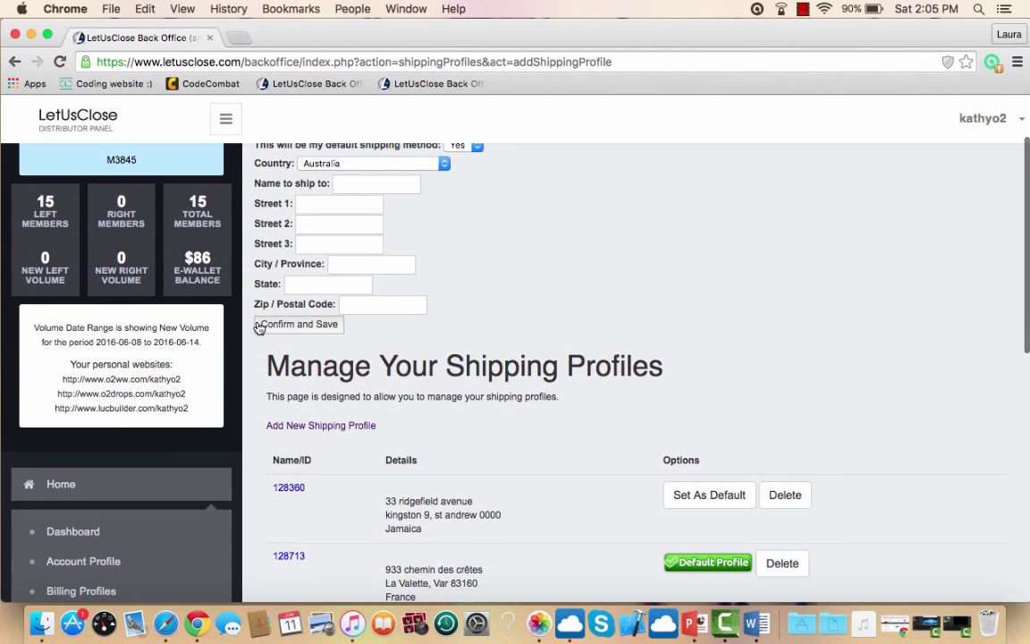
scroll(615, 287, down, 10)
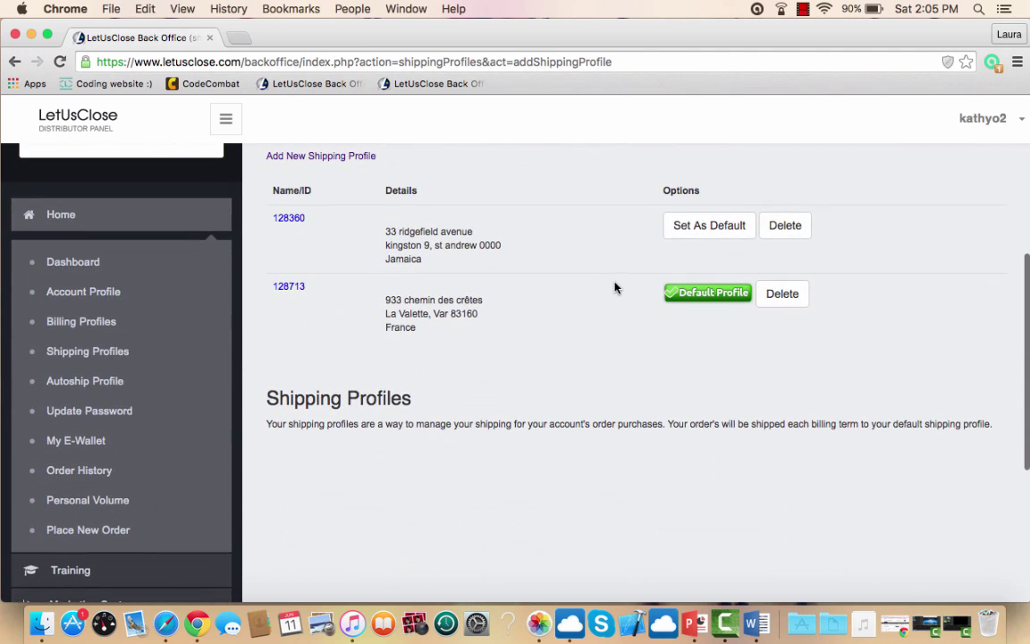
Open the autoship profile and review its renewal day, product cart, default shipping and billing profiles, and autoship activity.
click(78, 387)
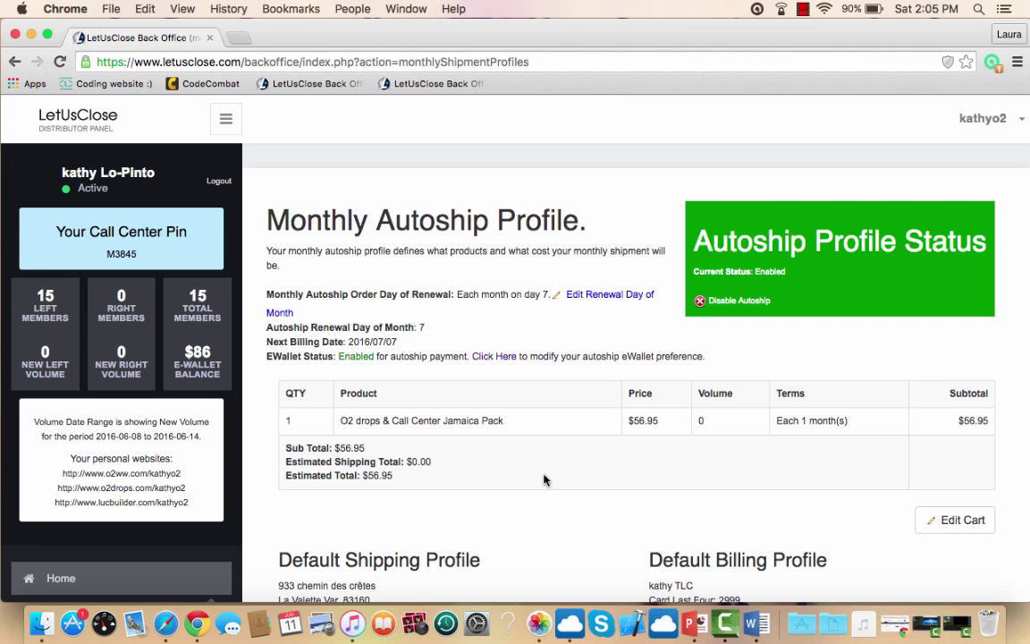
scroll(545, 474, down, 2)
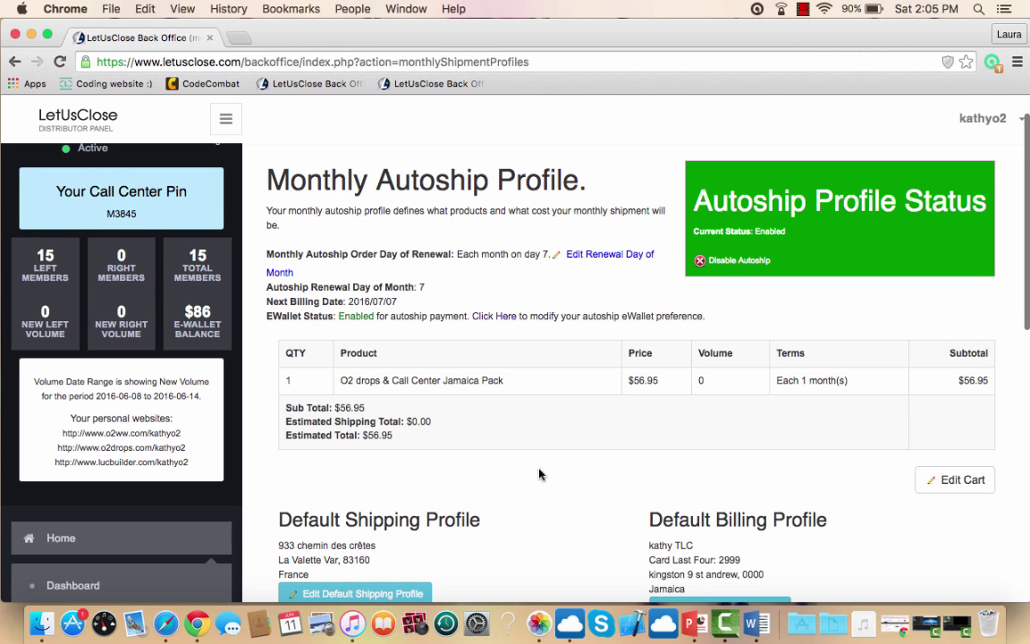
scroll(523, 422, down, 8)
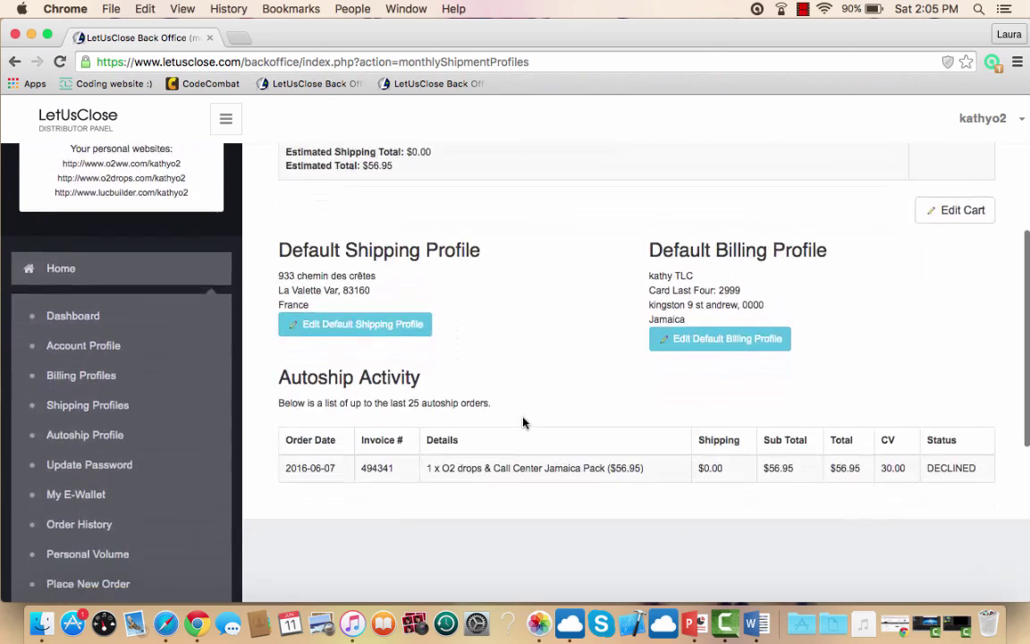
scroll(523, 423, up, 7)
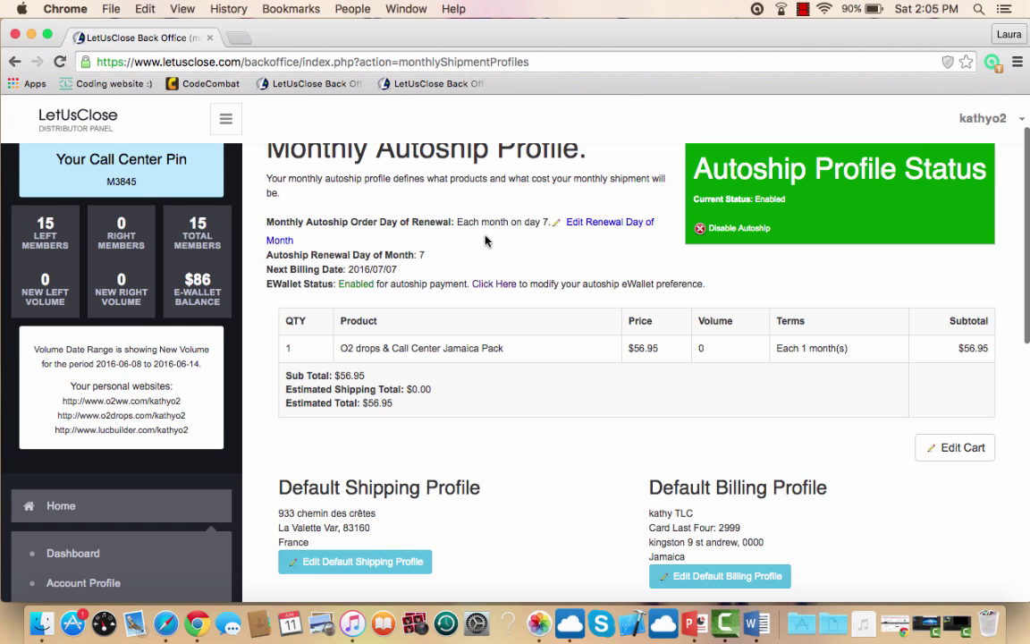
scroll(486, 240, up, 2)
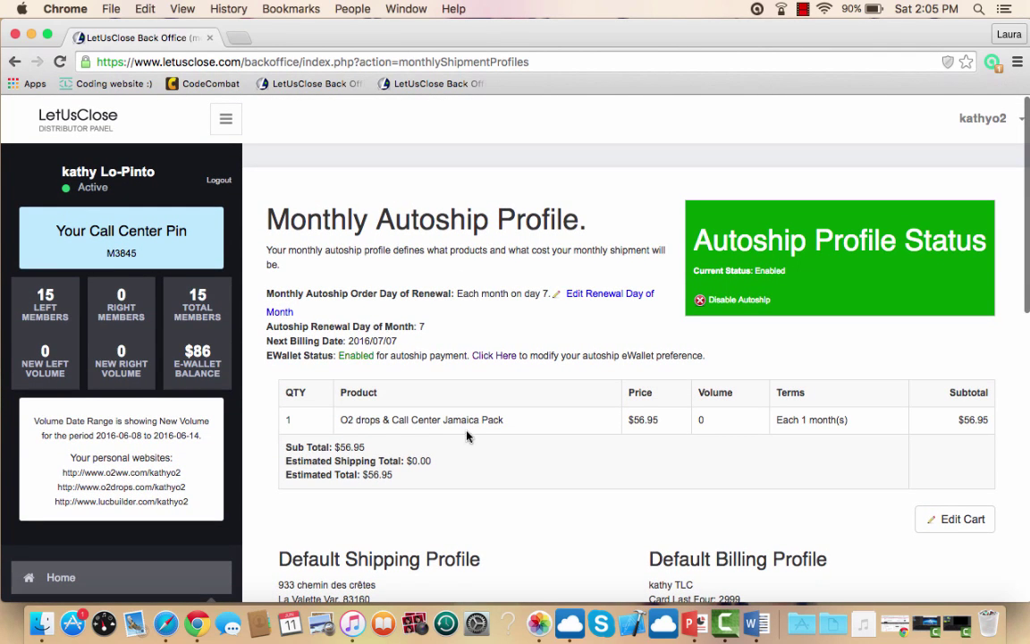
scroll(460, 501, down, 2)
scroll(460, 474, down, 2)
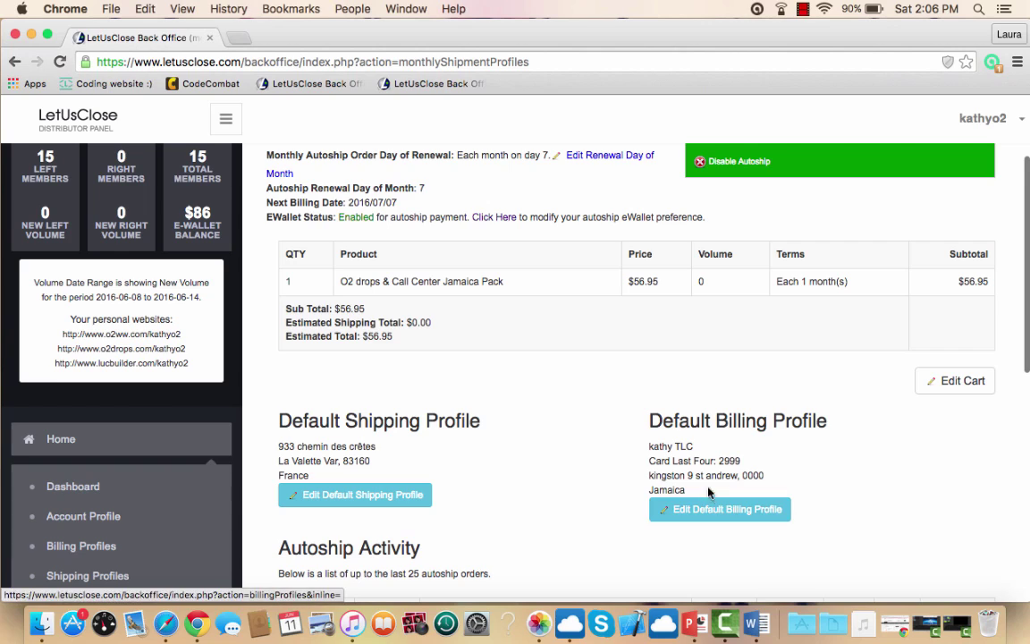
scroll(508, 458, down, 5)
scroll(508, 457, up, 5)
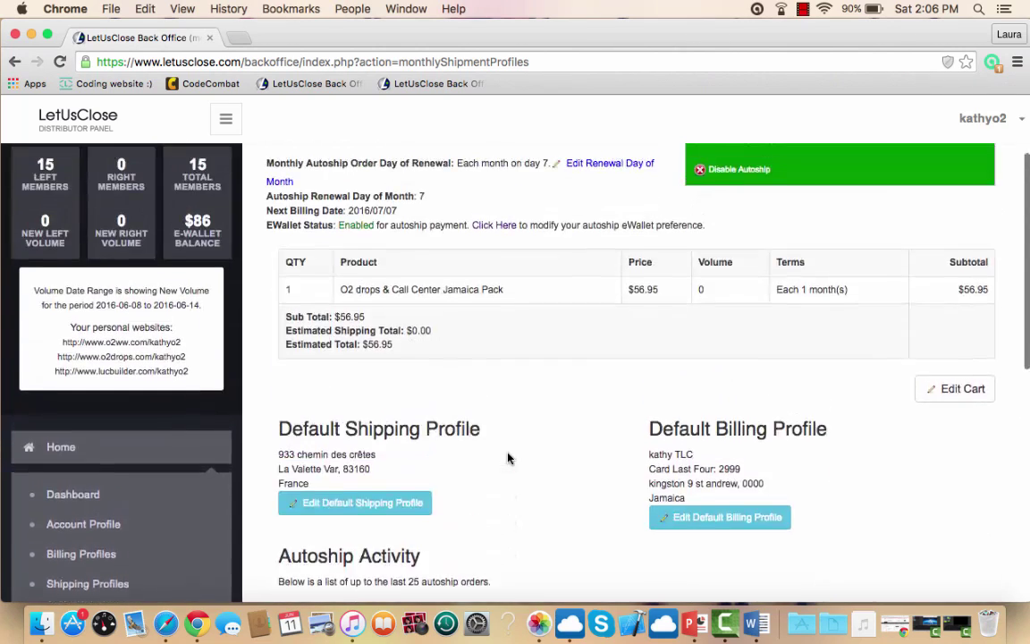
Set the autoship profile to Disabled, agree to the terms and save the change.
scroll(508, 458, up, 3)
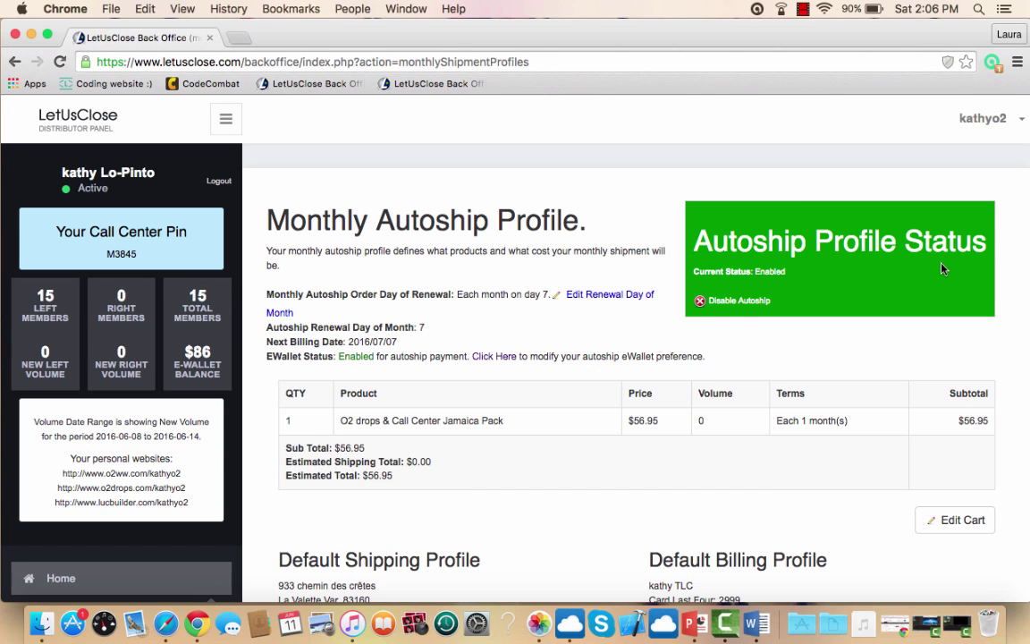
click(701, 302)
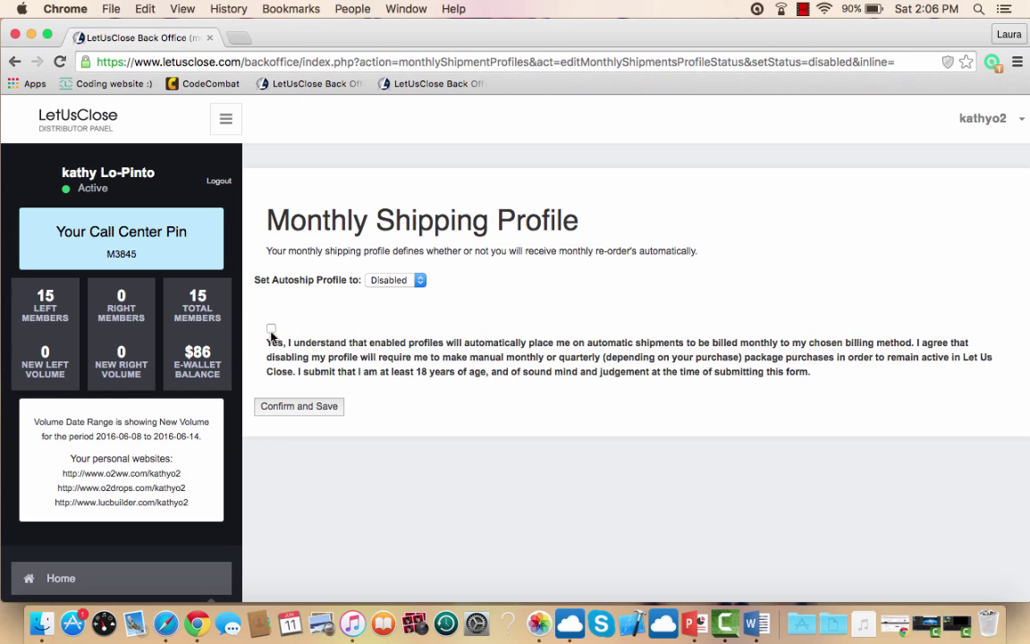
click(310, 408)
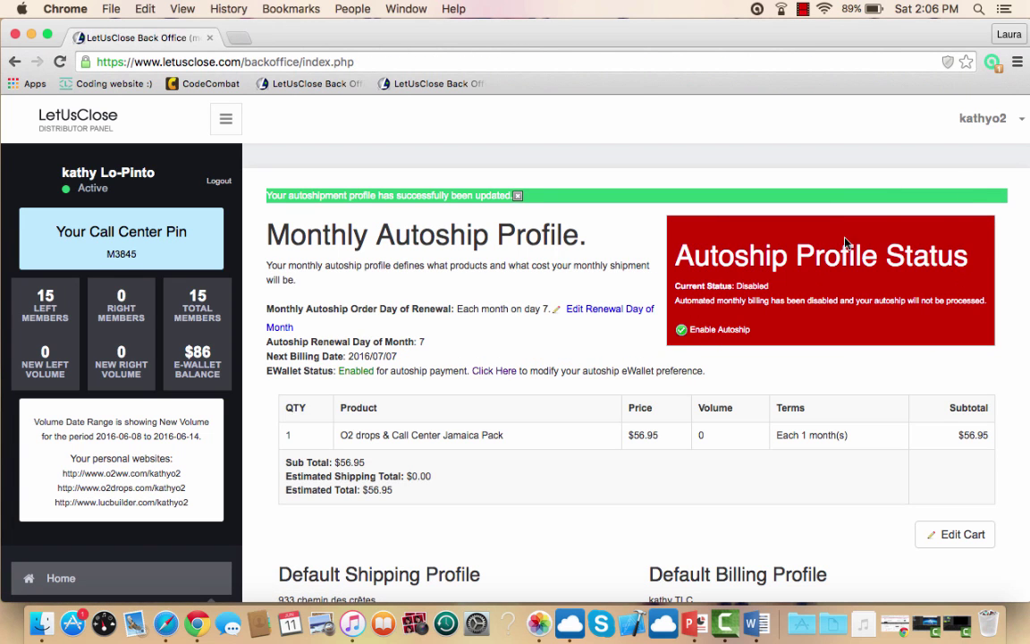
Set the autoship profile to Enabled, agree to the automatic monthly billing terms and save the change.
click(682, 332)
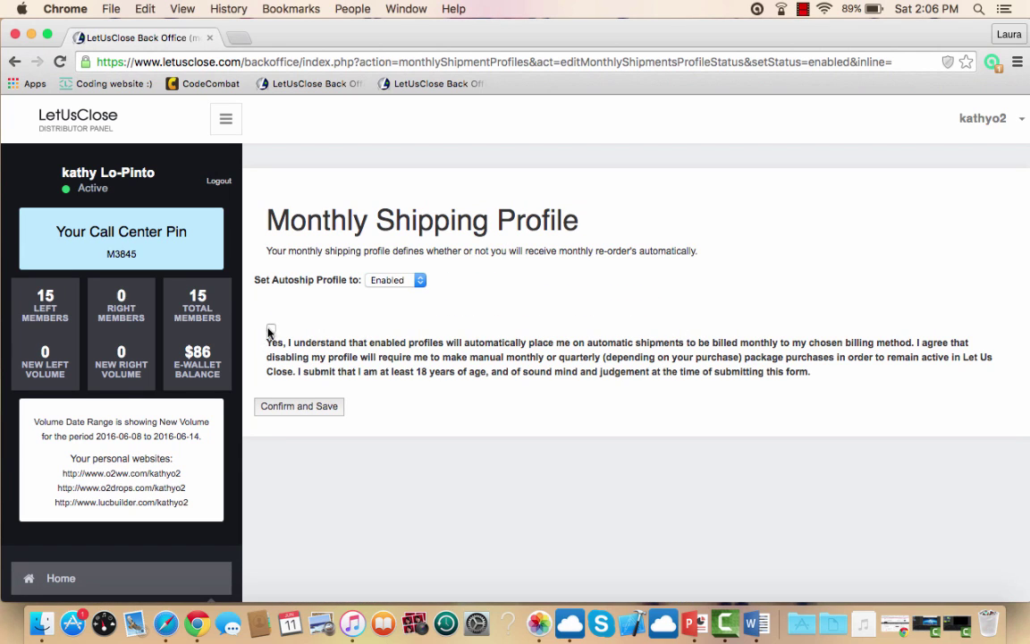
click(270, 329)
click(301, 413)
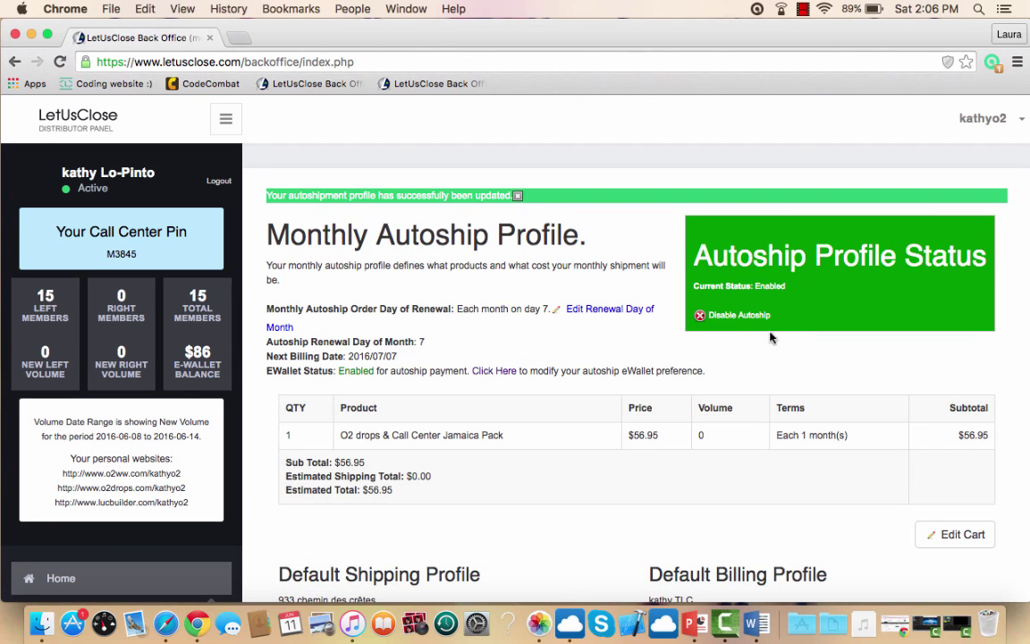
Open the autoship renewal day setting from the autoship profile, look it over and go back without changing it.
scroll(624, 360, down, 3)
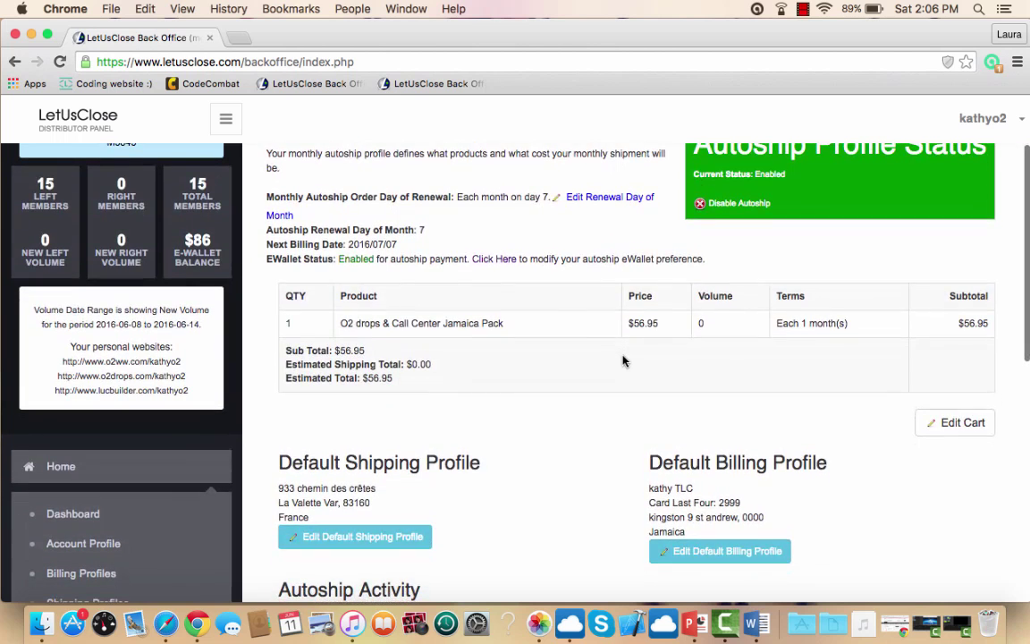
scroll(625, 360, up, 1)
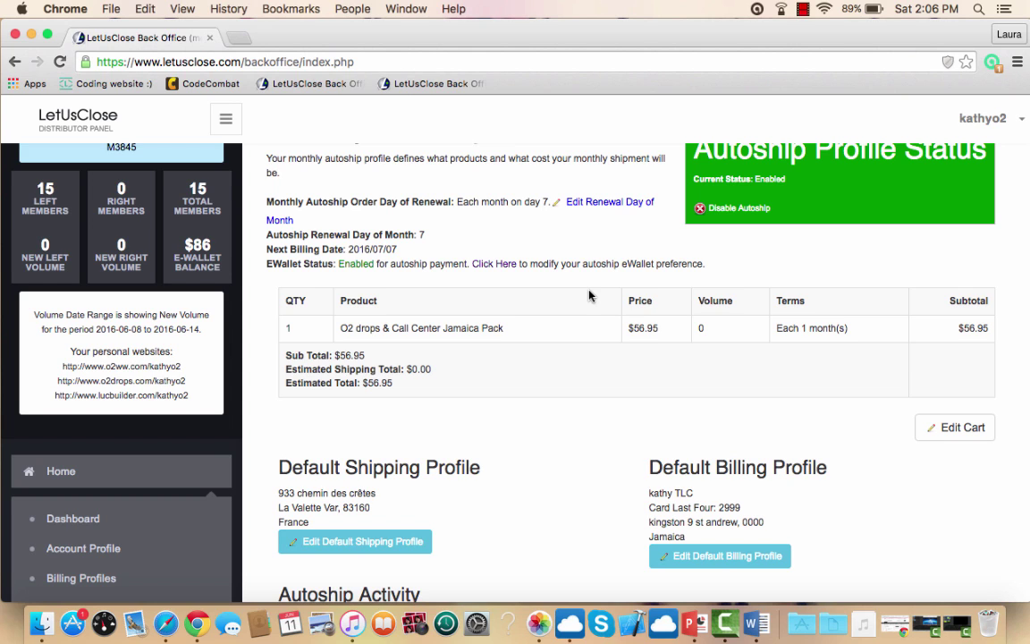
click(617, 205)
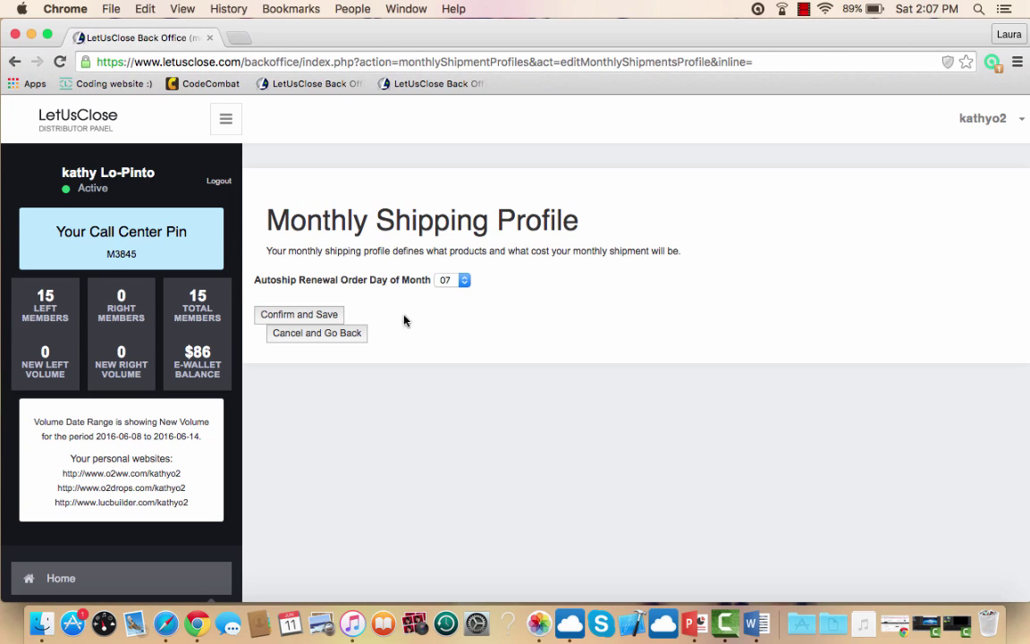
click(361, 339)
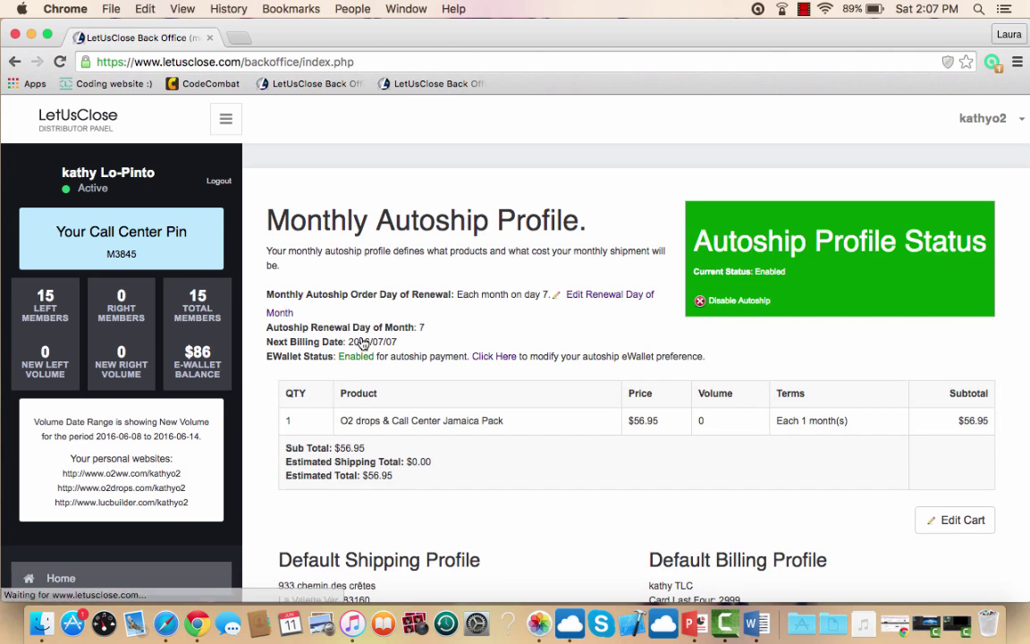
Open the e-wallet page and review its introduction, account balance, withdraw requests and withdraw profiles.
scroll(392, 249, down, 5)
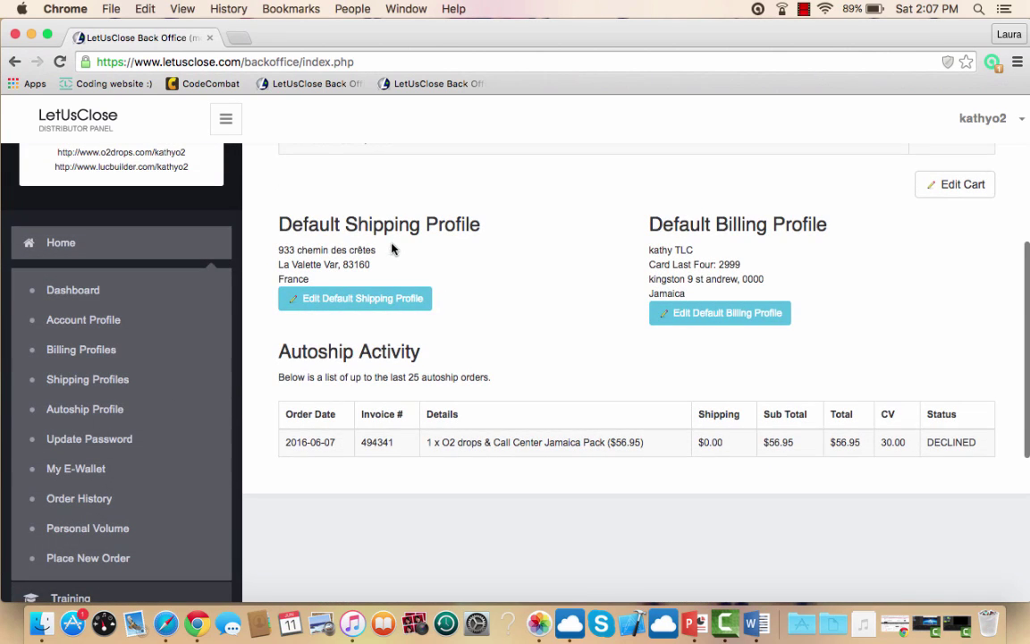
click(85, 472)
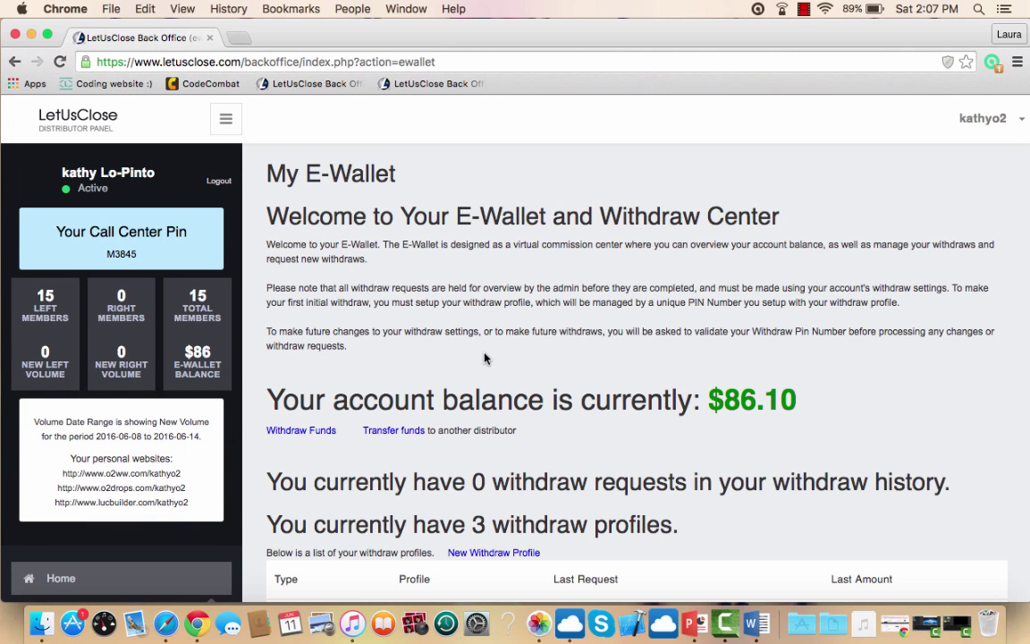
scroll(484, 359, down, 2)
scroll(485, 360, up, 2)
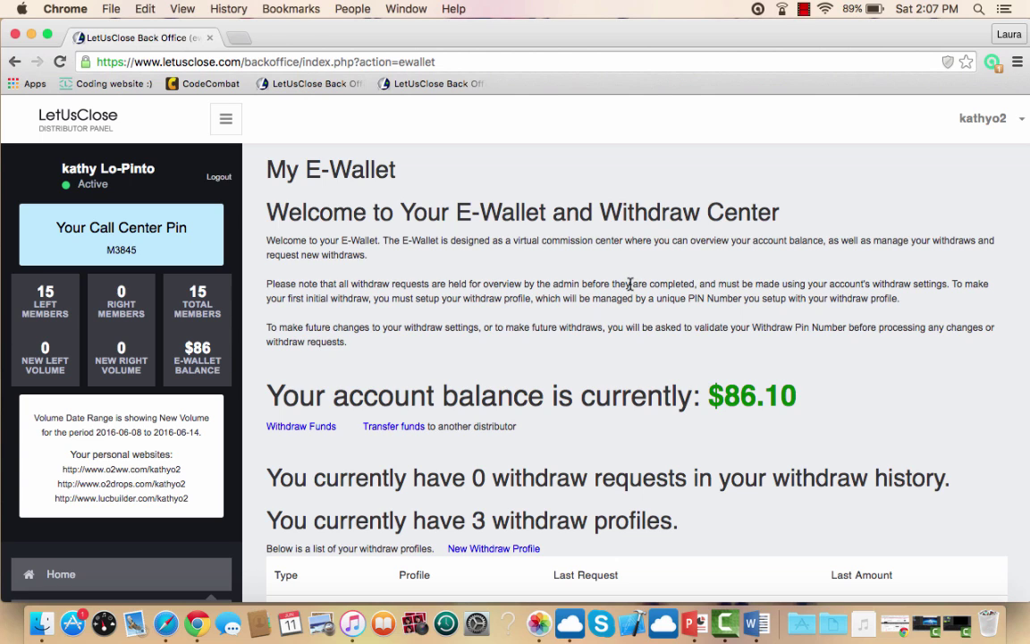
scroll(583, 284, down, 3)
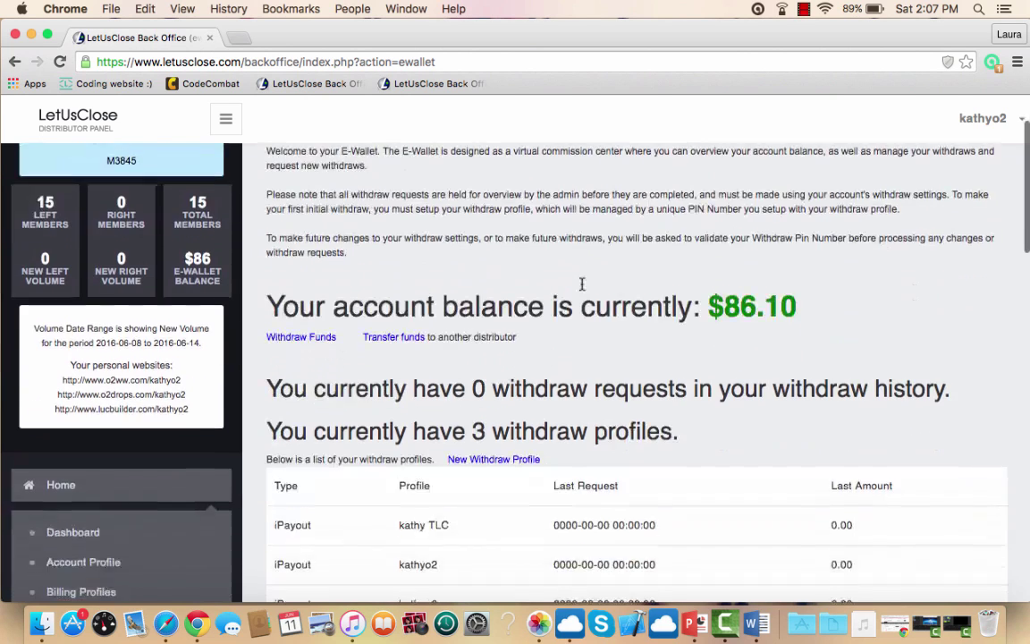
scroll(582, 289, up, 1)
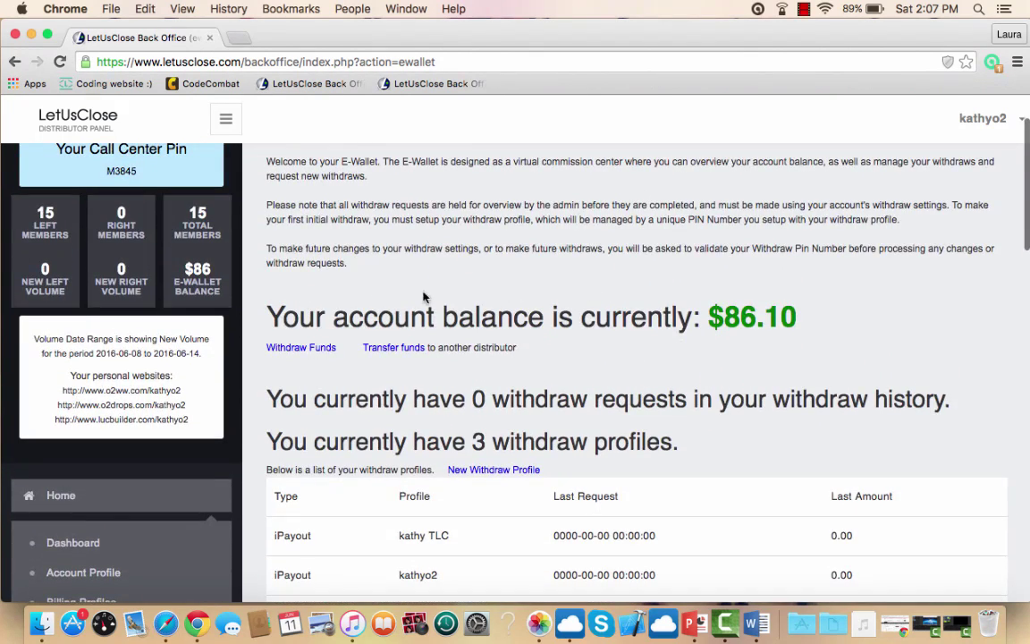
Open the withdraw request form and the form for transferring funds to another distributor, and look over their fields.
click(310, 349)
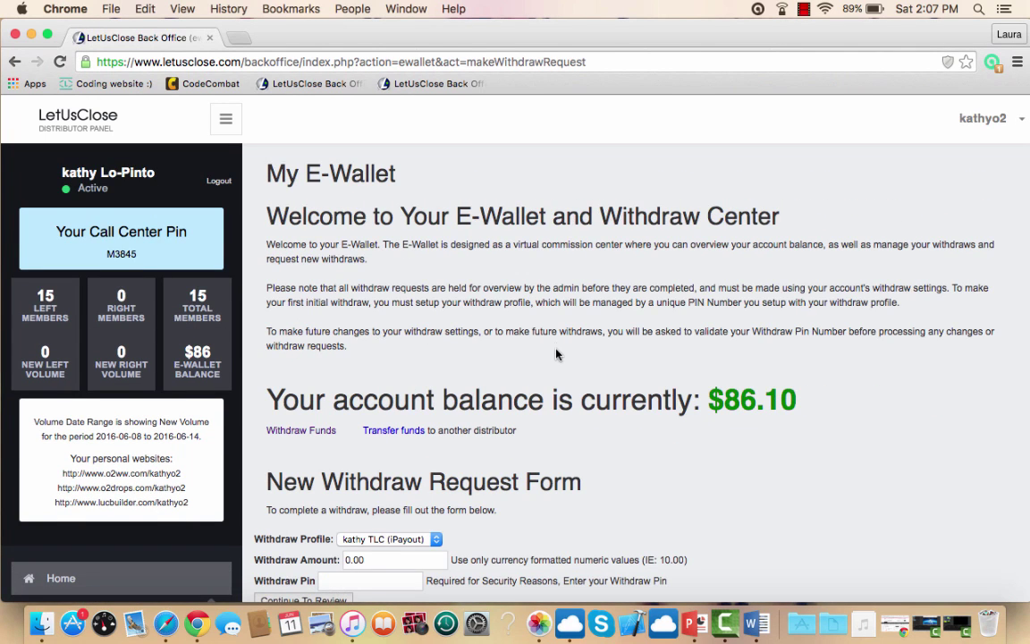
scroll(556, 287, down, 5)
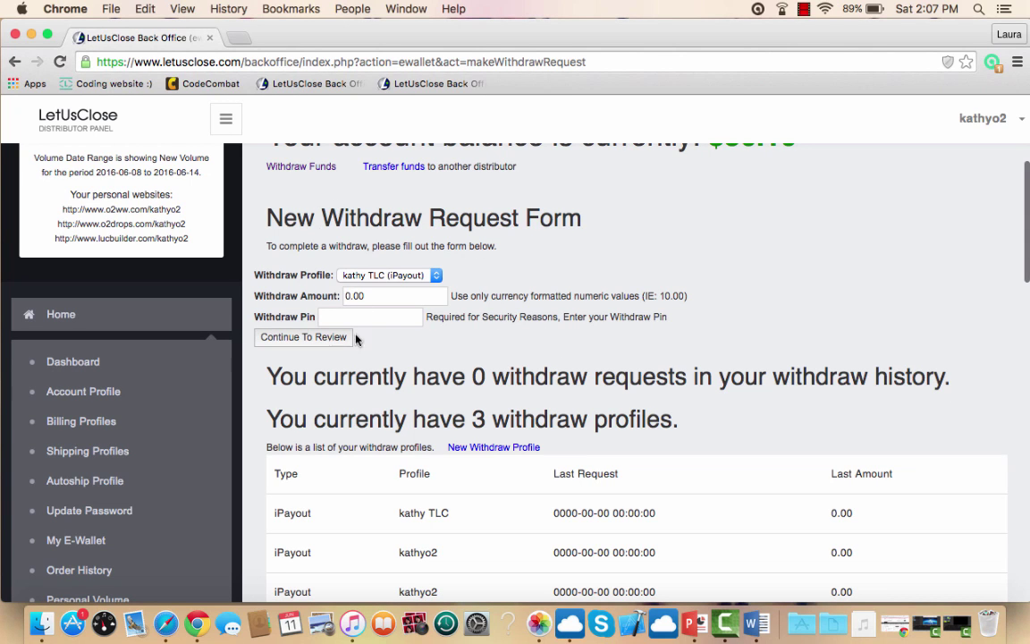
scroll(652, 181, up, 4)
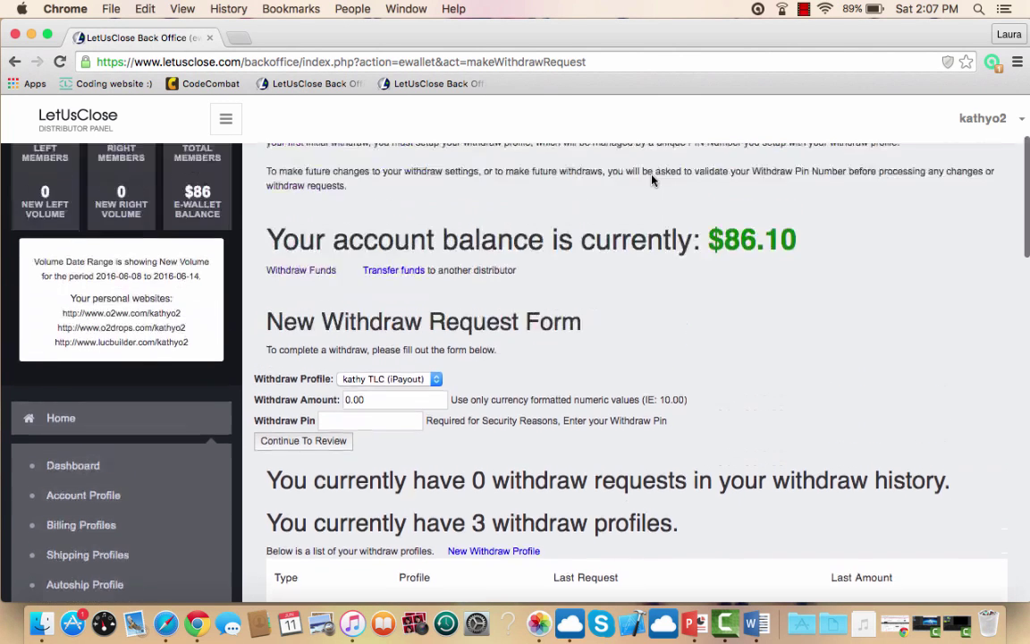
scroll(652, 175, up, 1)
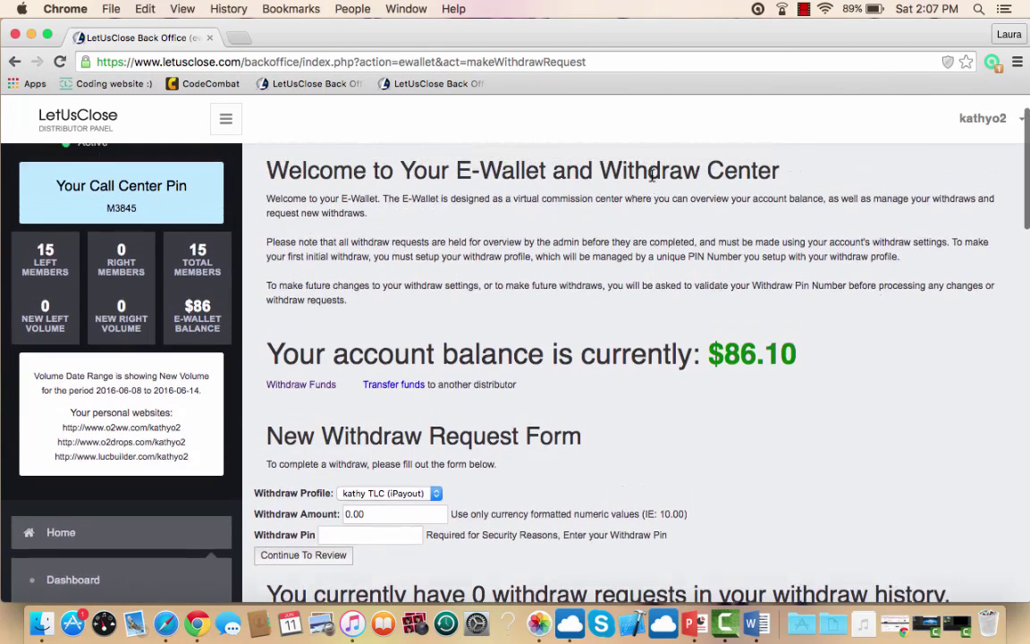
click(404, 391)
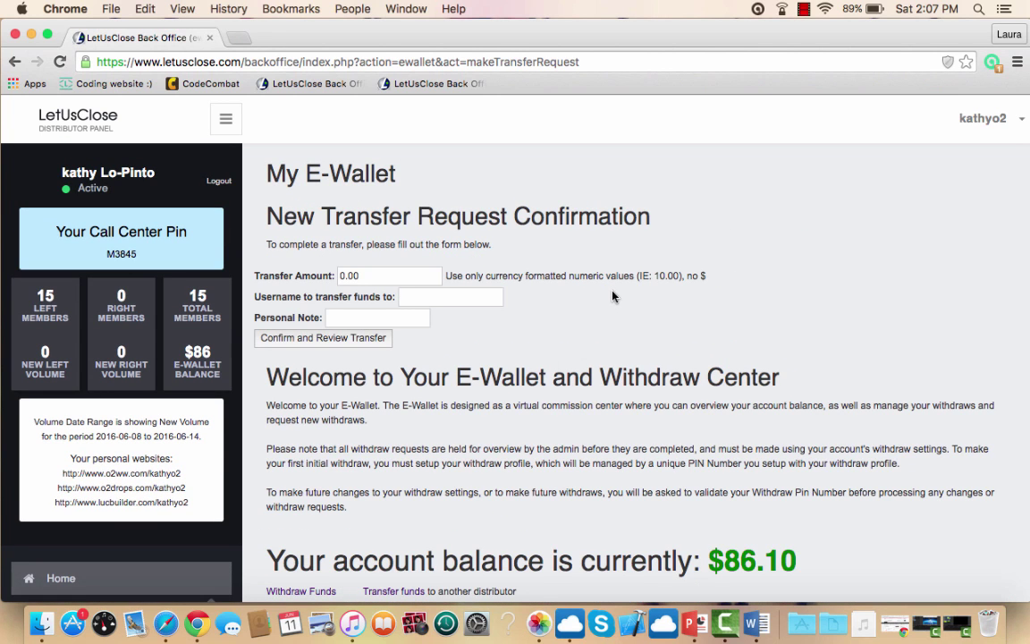
scroll(674, 233, down, 2)
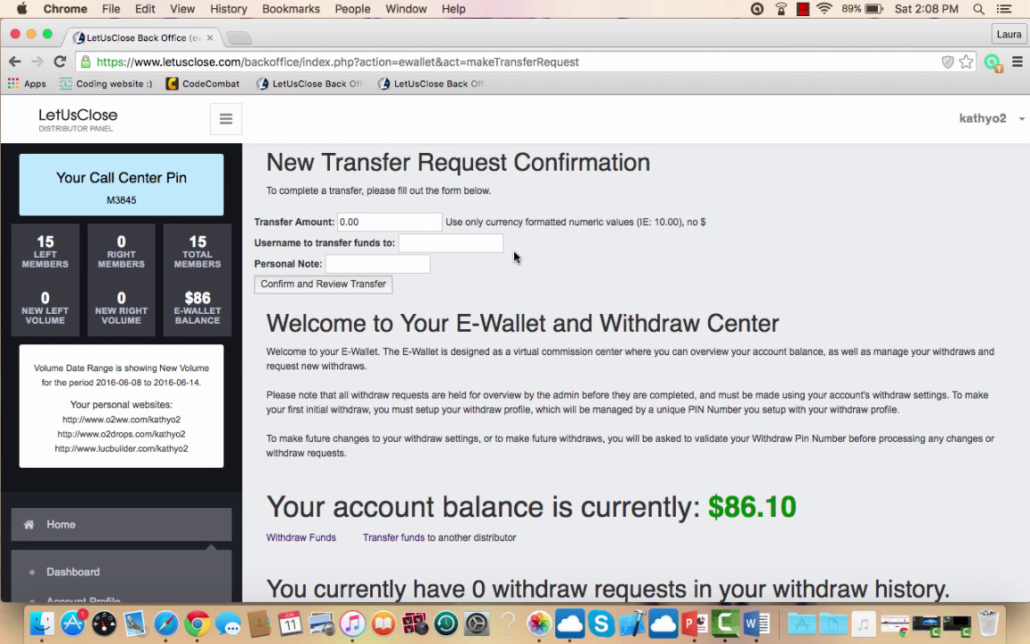
Review the e-wallet's withdraw profiles and the 6-month overview of fast start, commission, matching bonus and other income.
scroll(514, 257, down, 5)
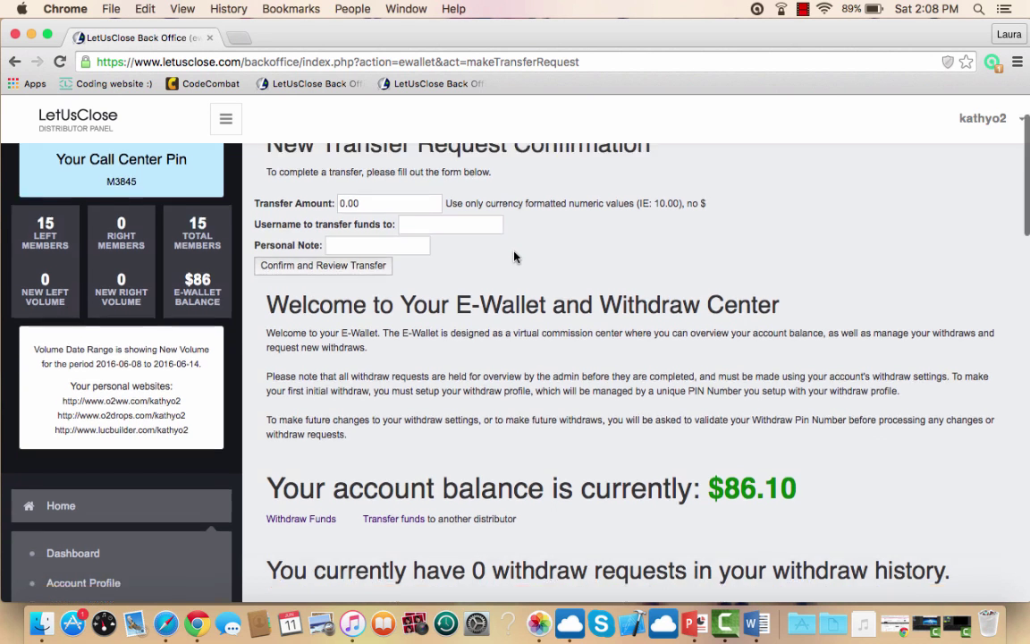
scroll(515, 255, down, 8)
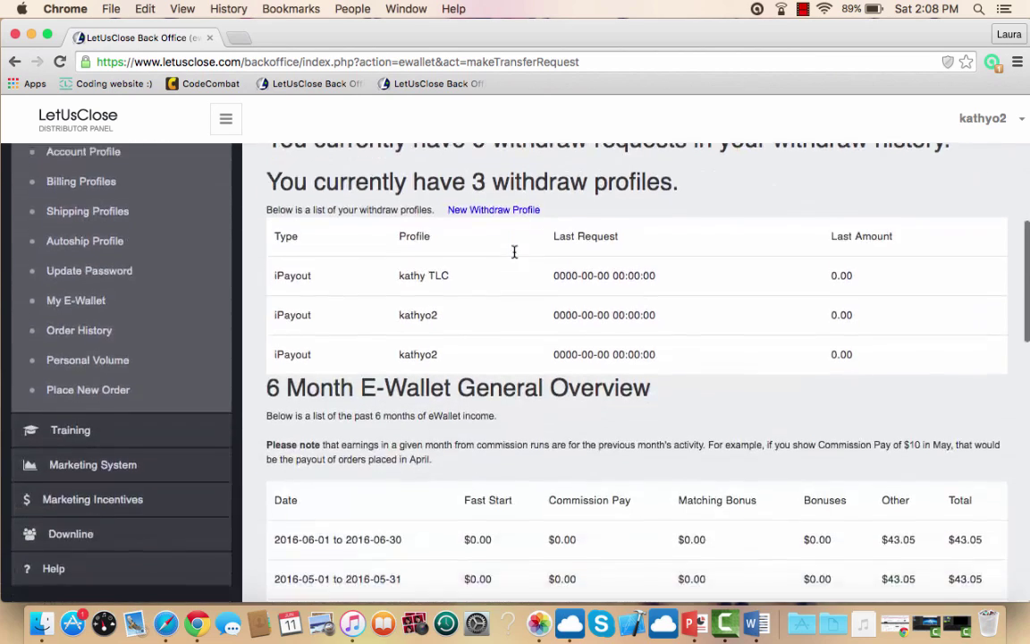
scroll(515, 257, down, 1)
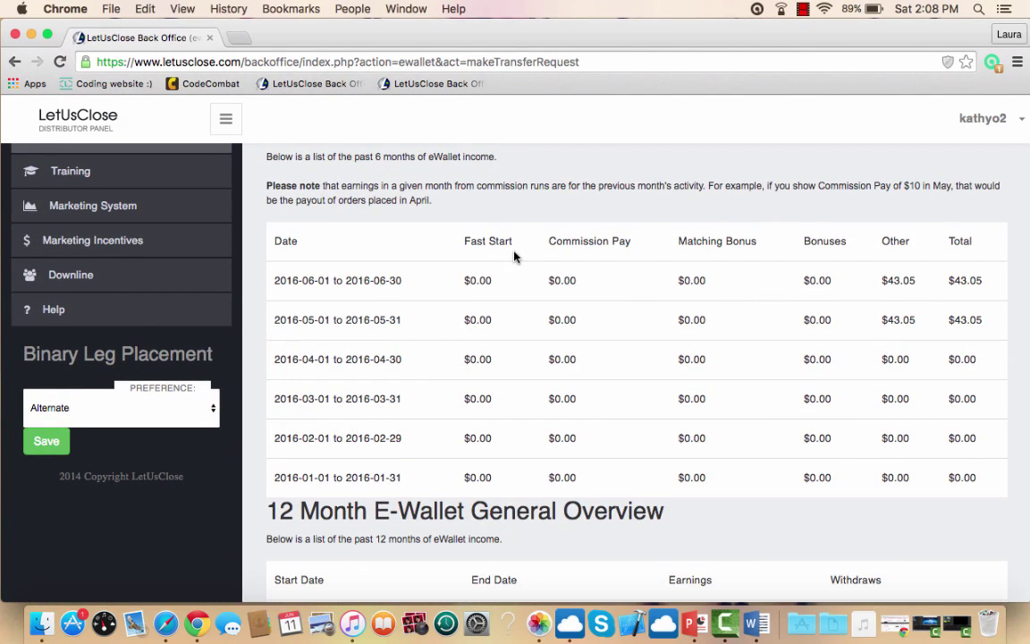
scroll(514, 257, up, 1)
scroll(514, 257, down, 5)
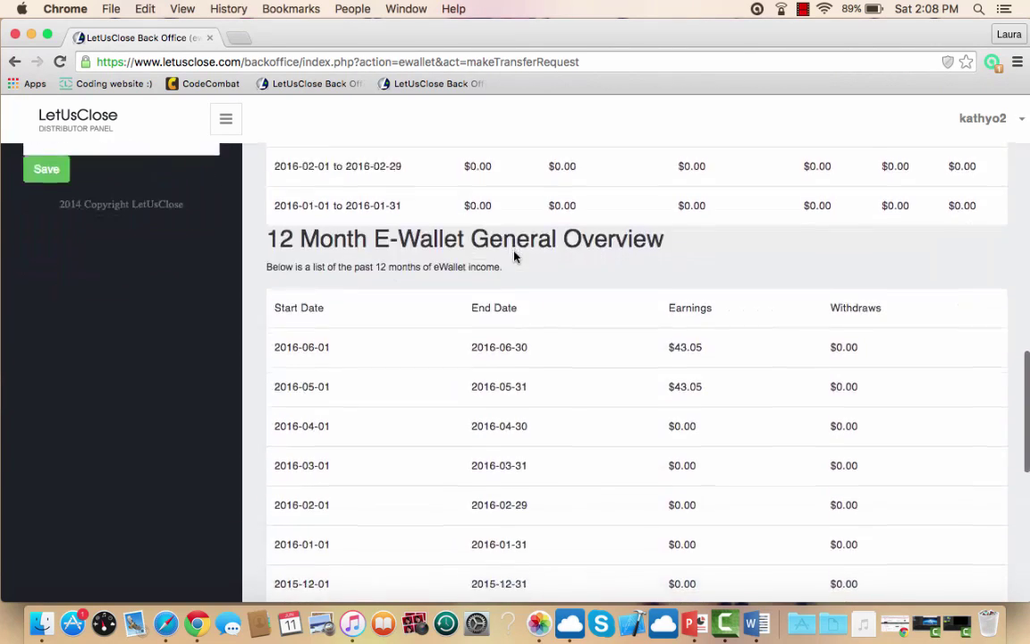
scroll(514, 256, up, 4)
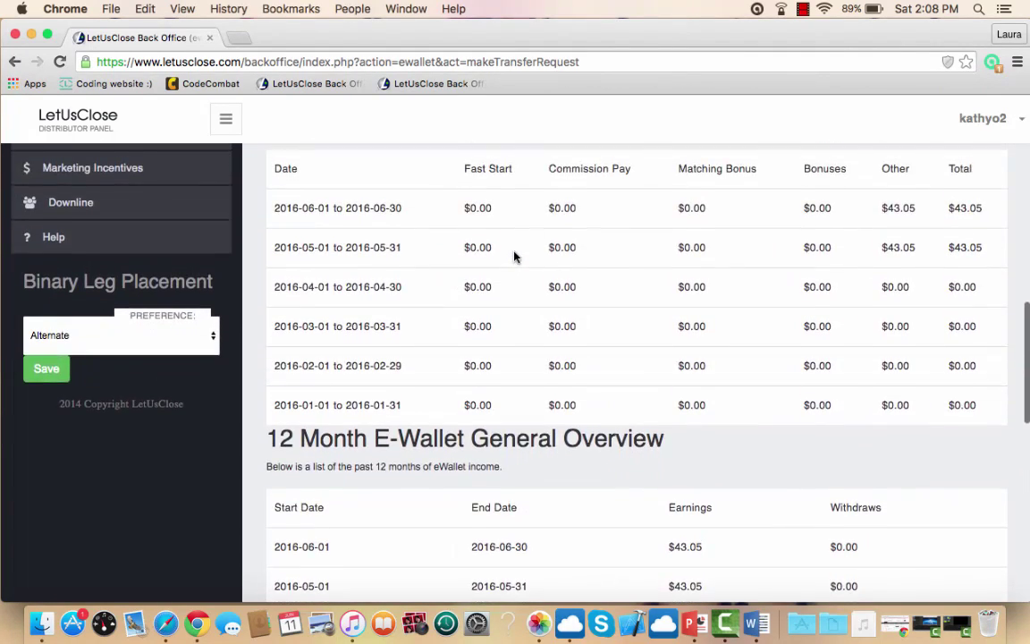
scroll(514, 257, up, 2)
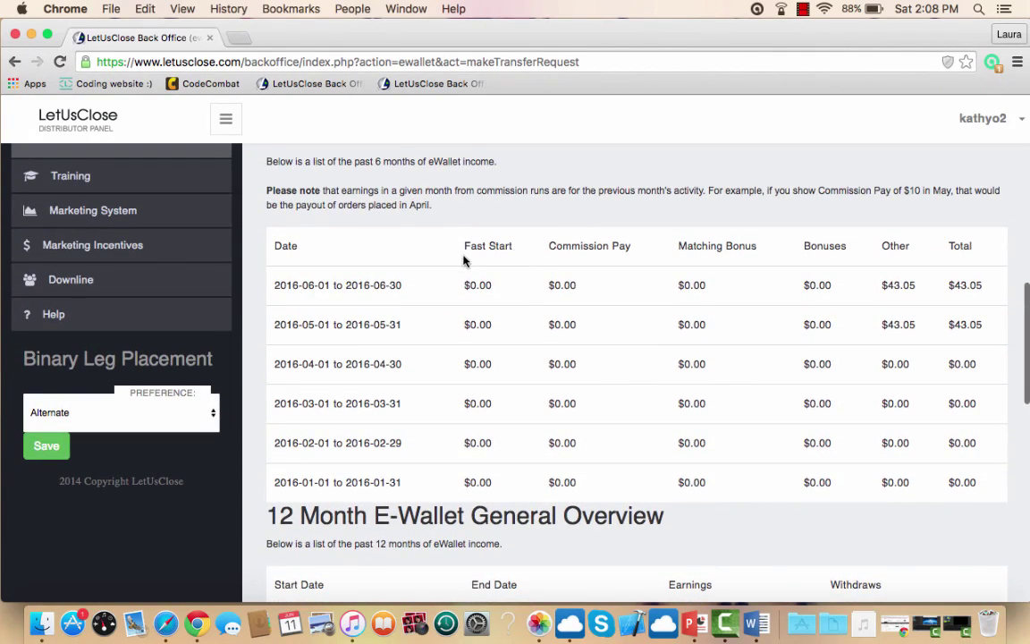
scroll(463, 260, up, 2)
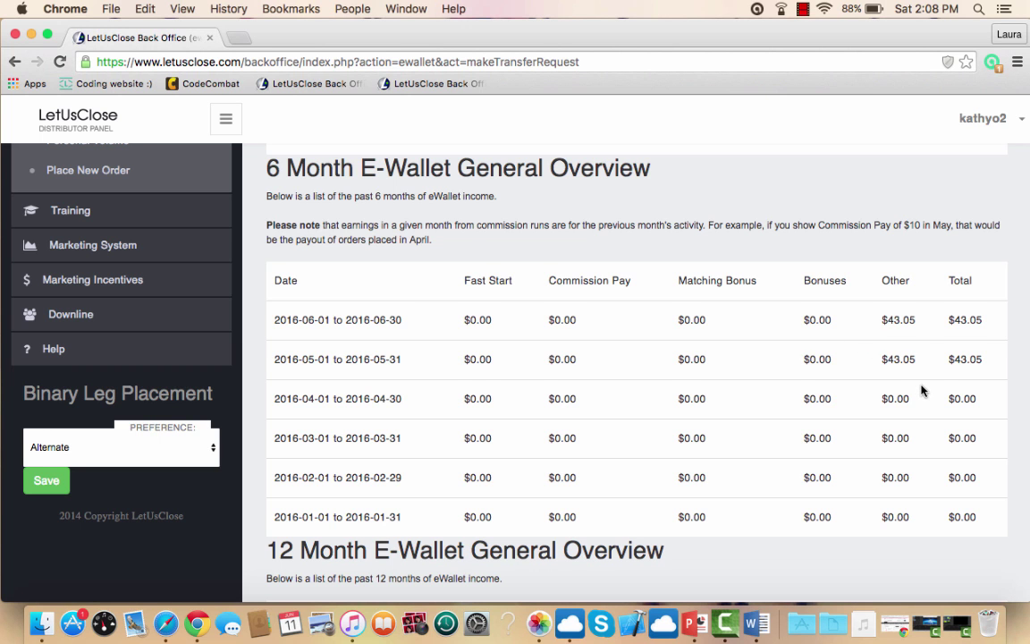
scroll(922, 391, up, 2)
Examine the 12-month e-wallet overview of earnings and withdraws and the list of recent commission entries.
scroll(921, 389, down, 6)
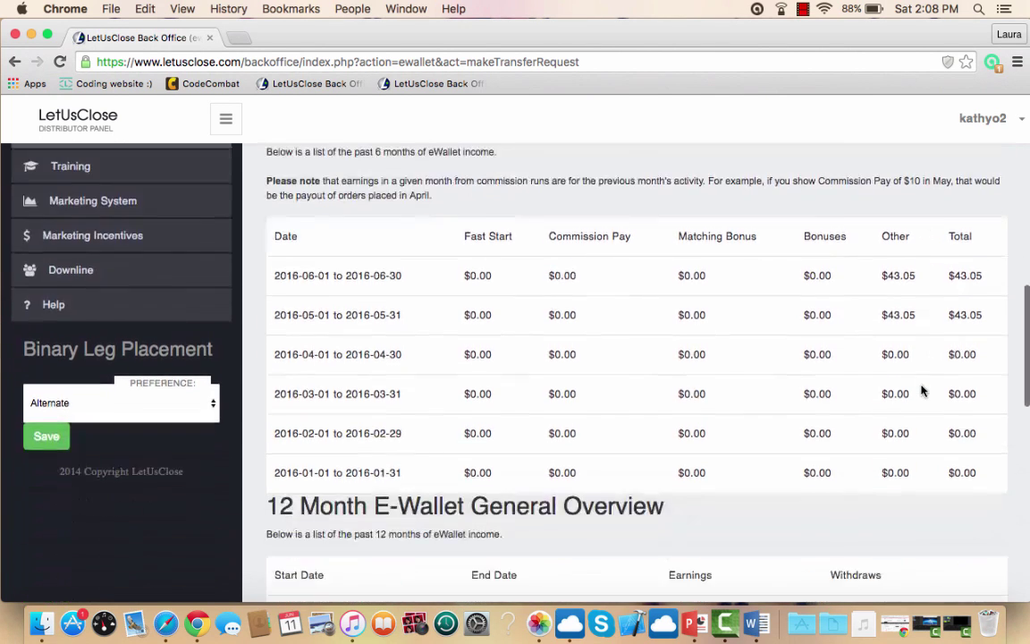
scroll(921, 391, down, 3)
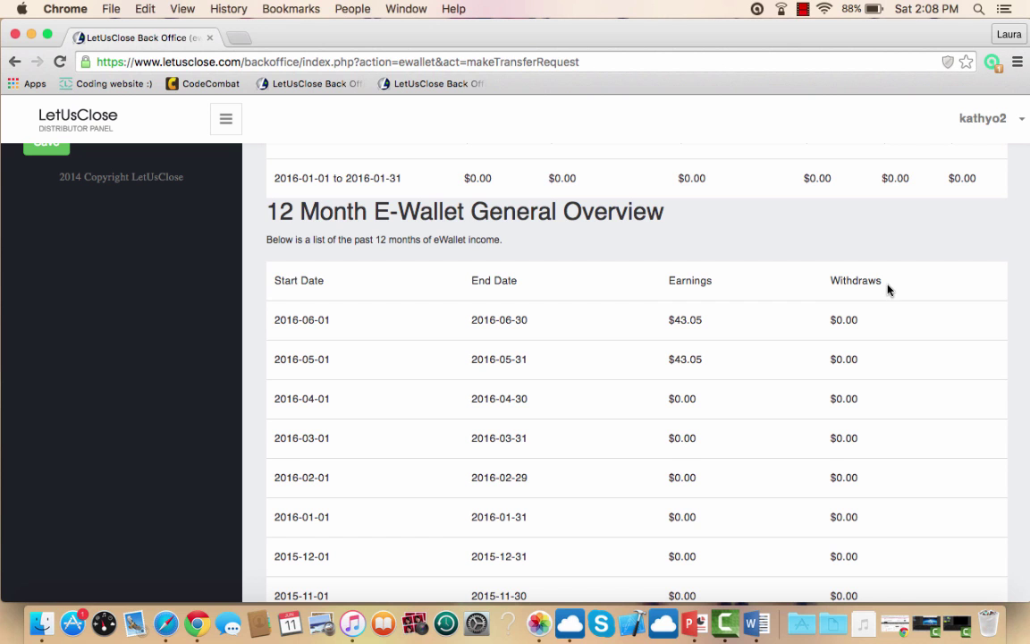
scroll(889, 288, down, 5)
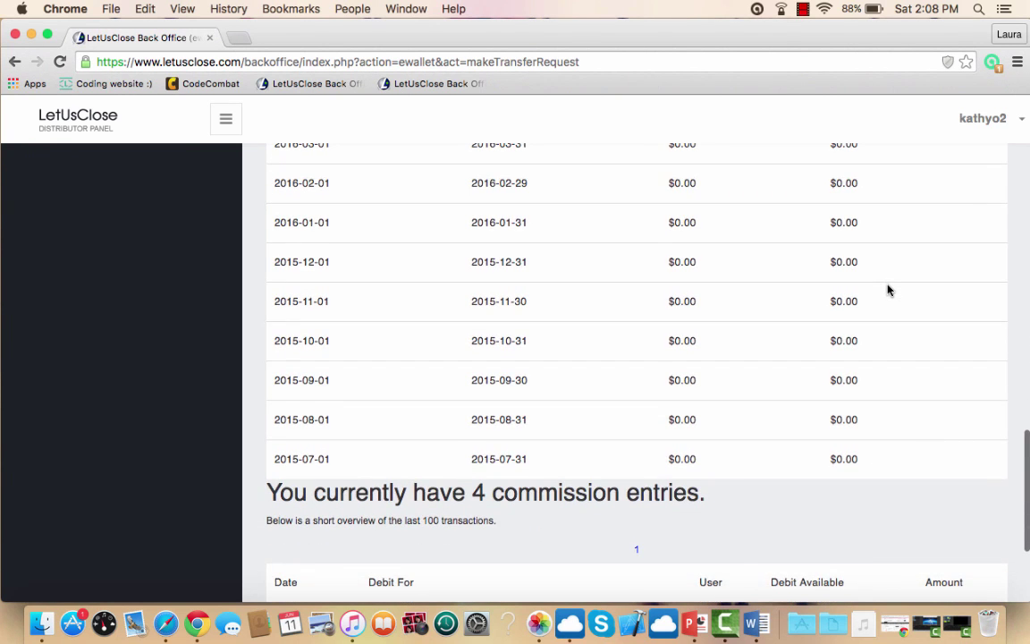
scroll(888, 289, up, 3)
scroll(888, 289, down, 6)
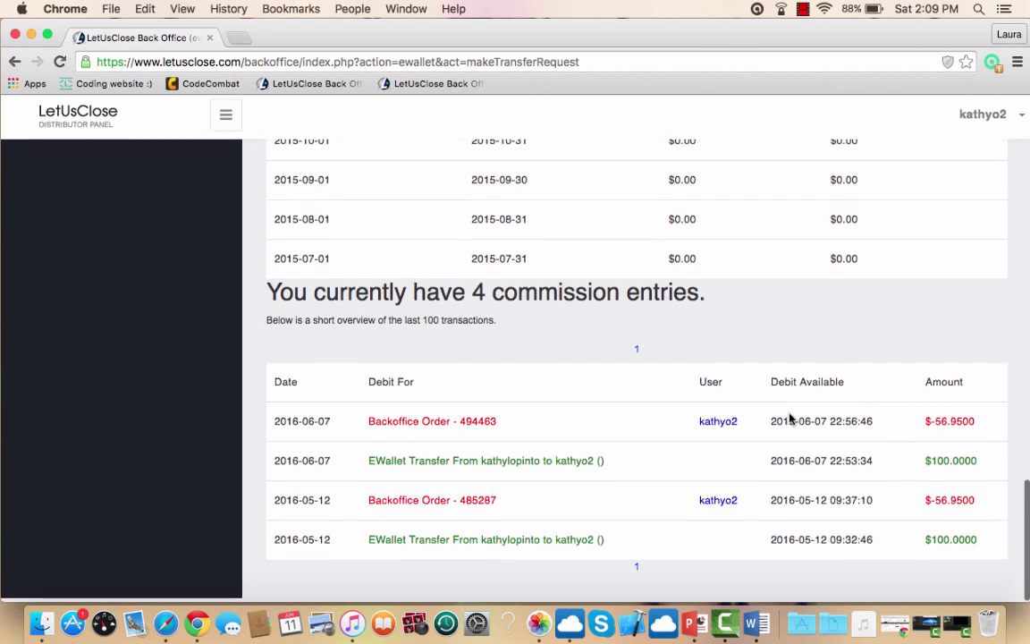
scroll(790, 418, down, 2)
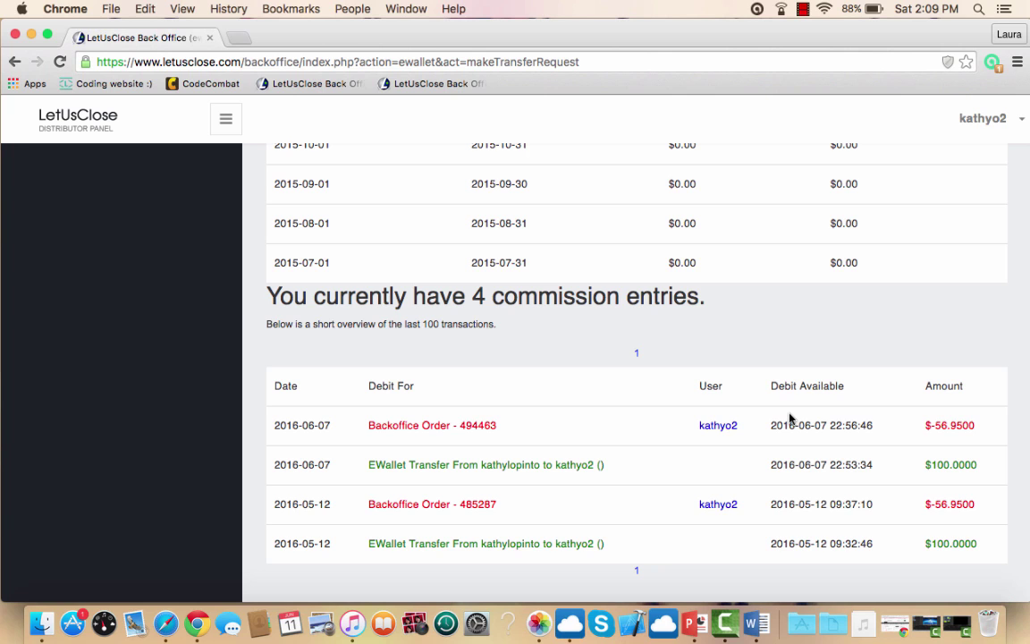
Open the order history and review the shipping, payment status, product and CV details of the past orders.
scroll(790, 417, up, 15)
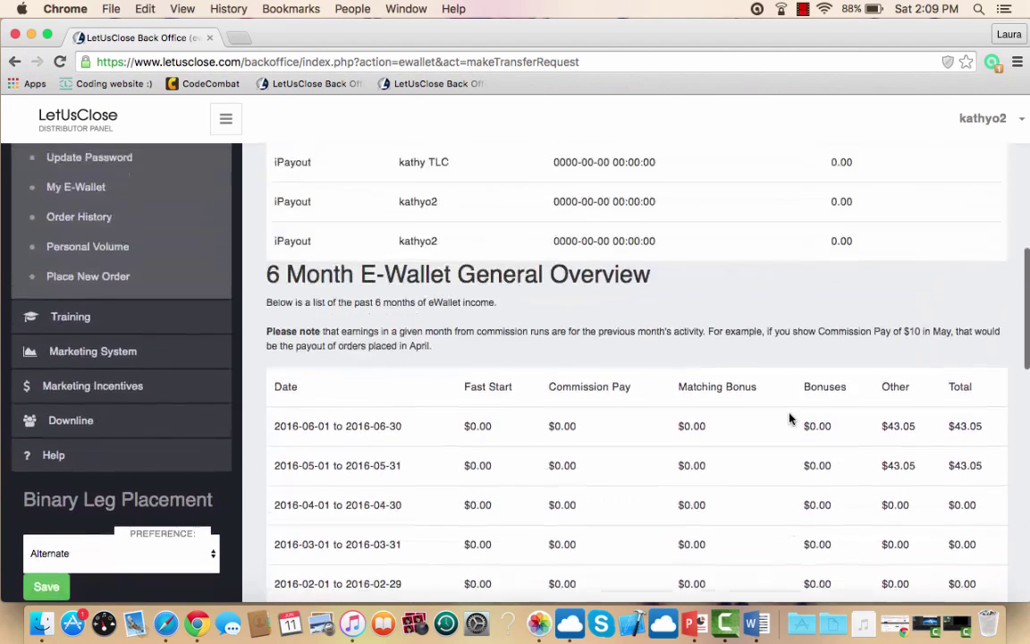
click(102, 230)
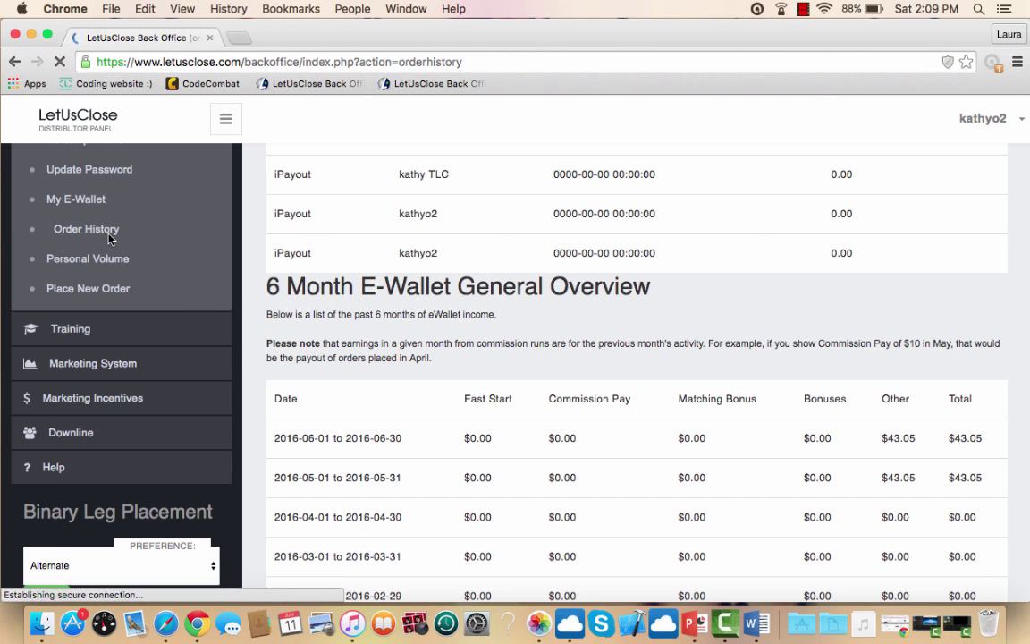
scroll(335, 312, down, 8)
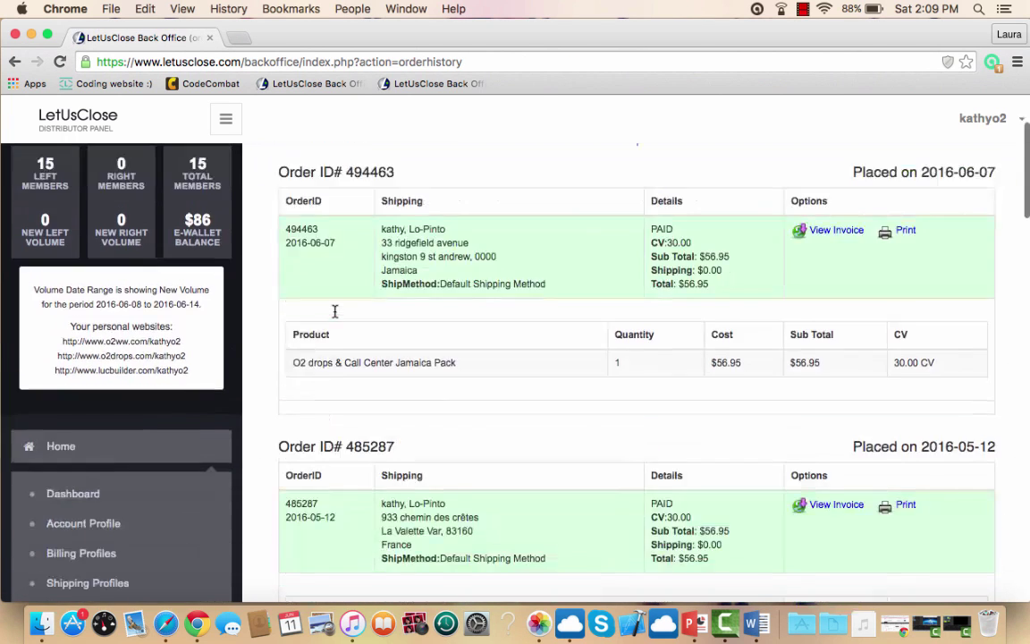
scroll(335, 315, down, 3)
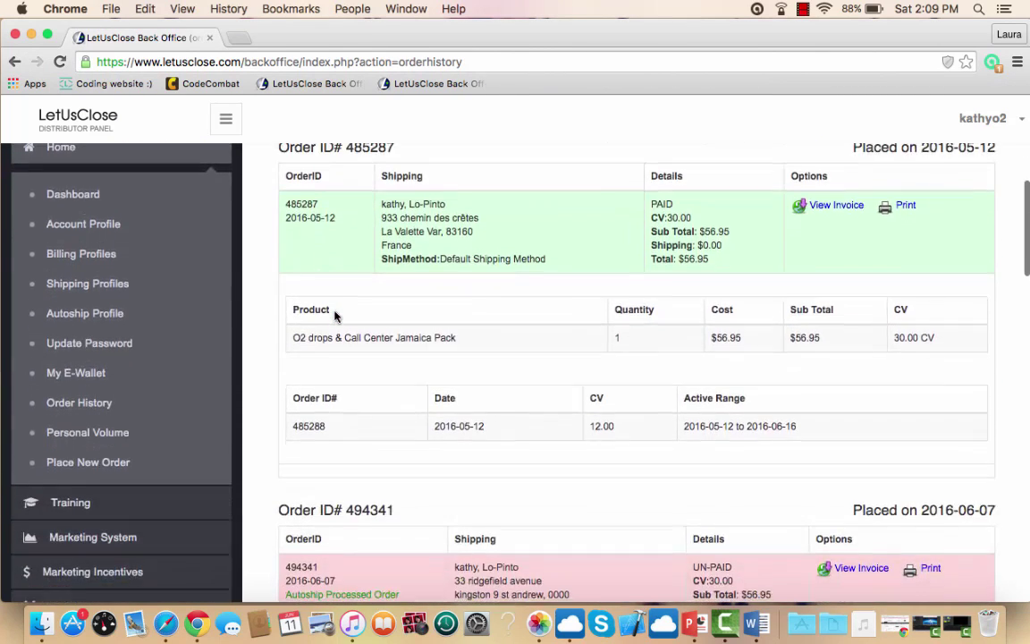
scroll(335, 314, up, 2)
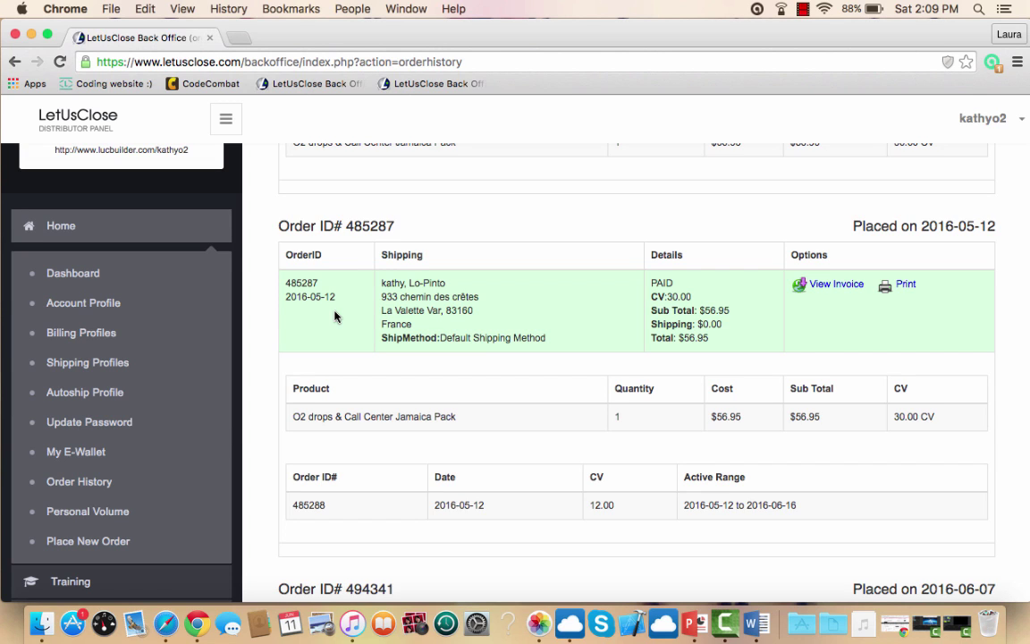
scroll(335, 315, up, 2)
scroll(336, 315, down, 4)
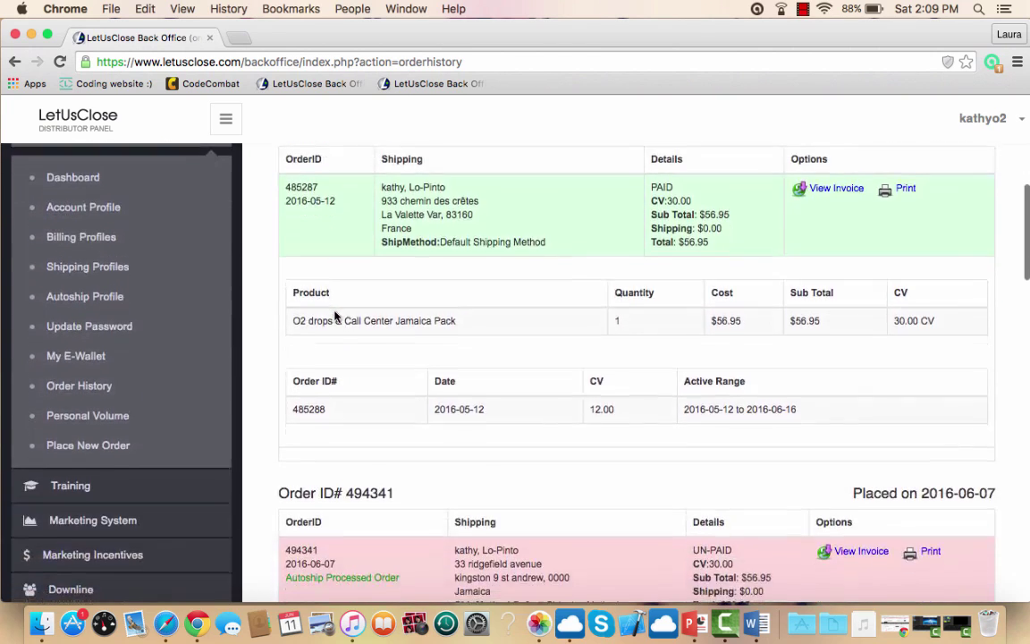
Compare the paid and unpaid orders in the order history, including their product, CV and active range details.
scroll(336, 315, up, 2)
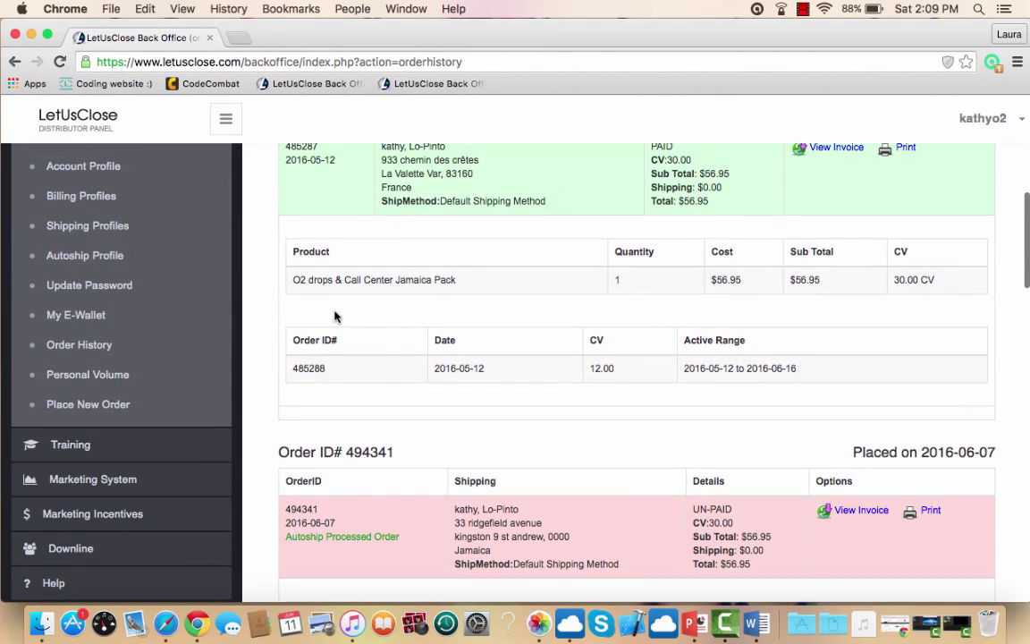
scroll(336, 315, down, 3)
scroll(336, 315, up, 4)
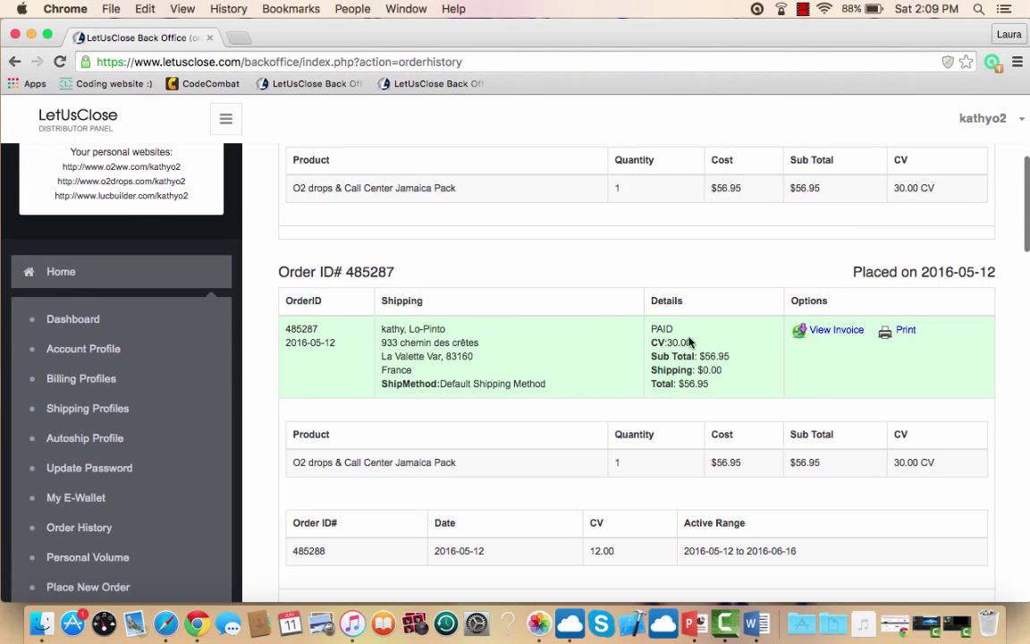
scroll(533, 332, up, 4)
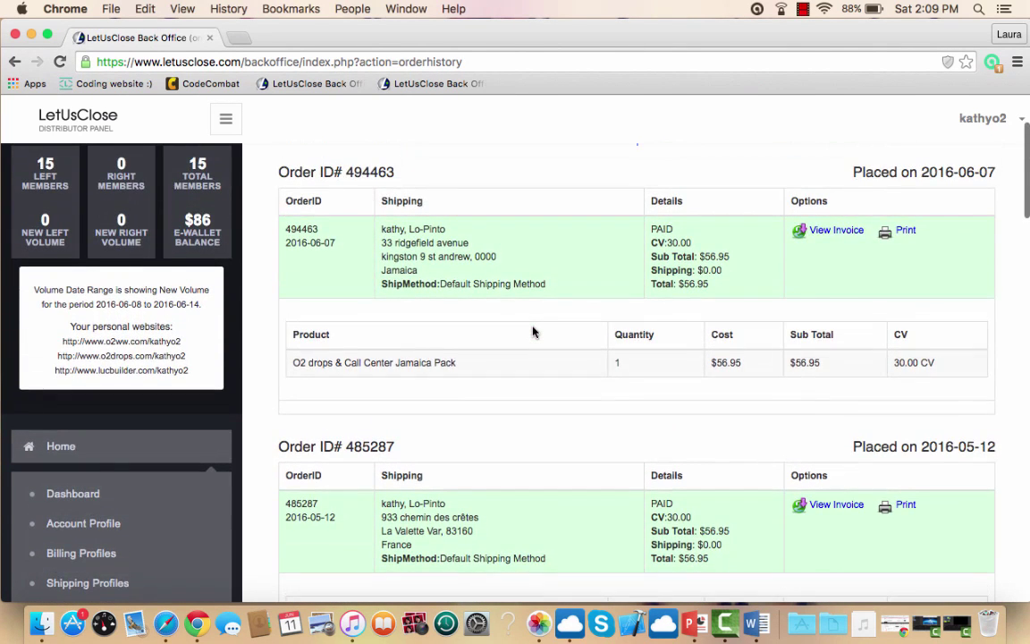
scroll(533, 332, down, 8)
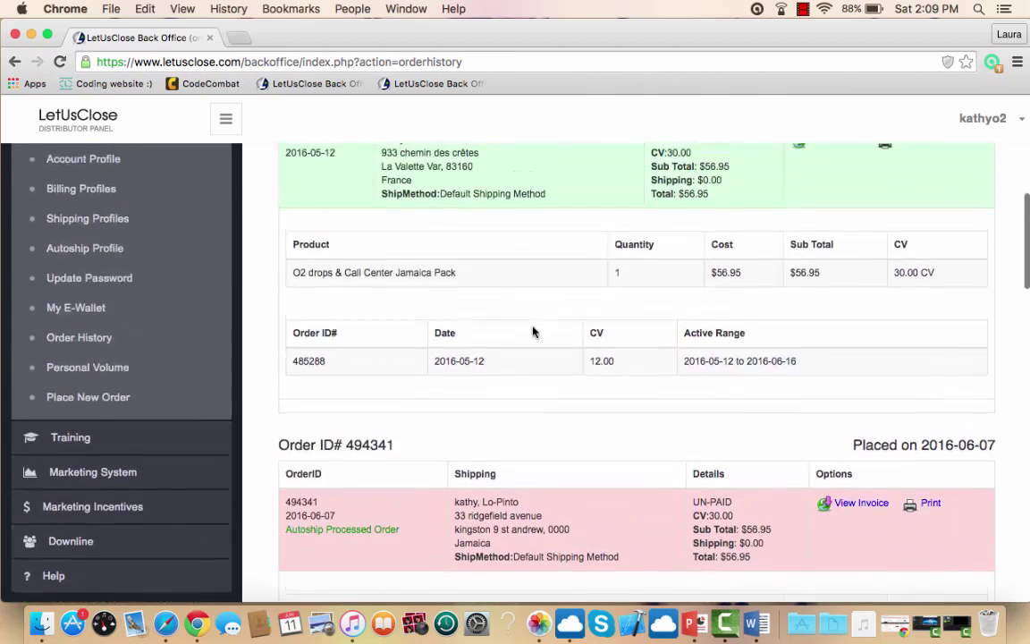
View the personal volume attributions for the account, and open the form for placing a new order.
click(83, 375)
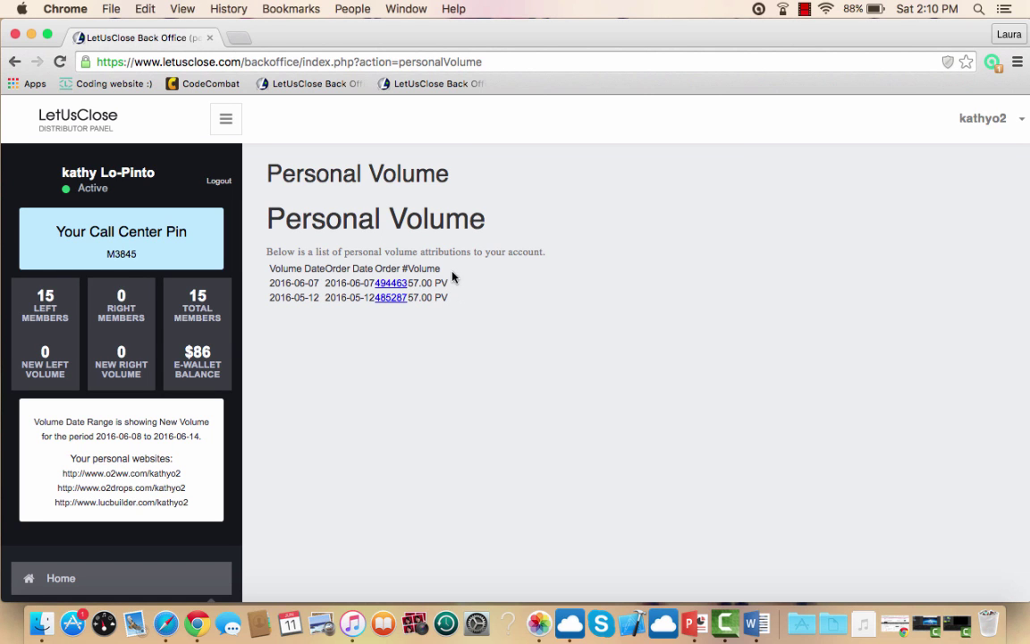
scroll(194, 440, down, 8)
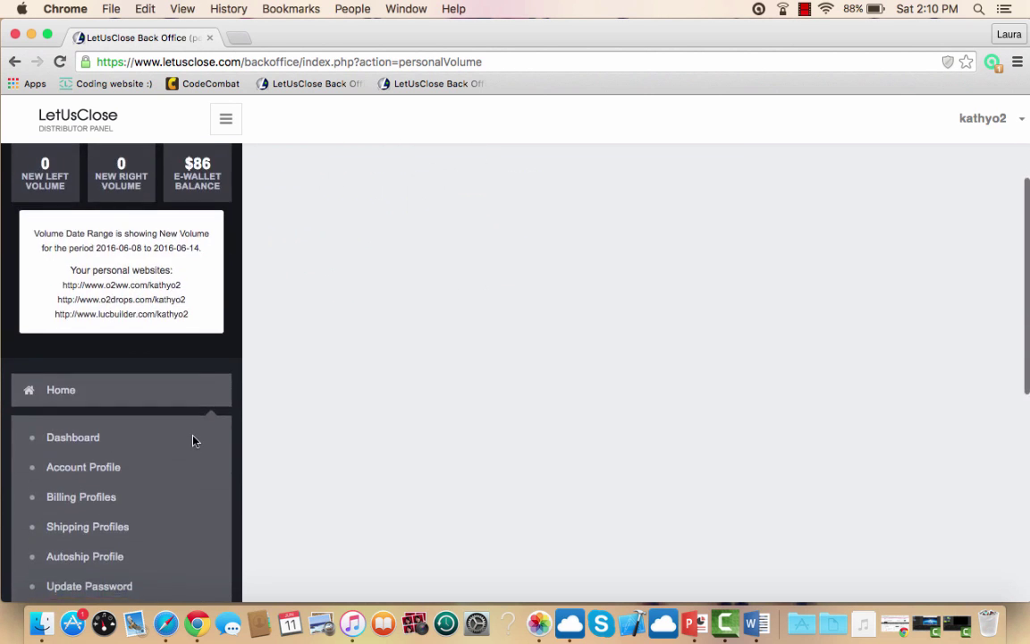
click(105, 544)
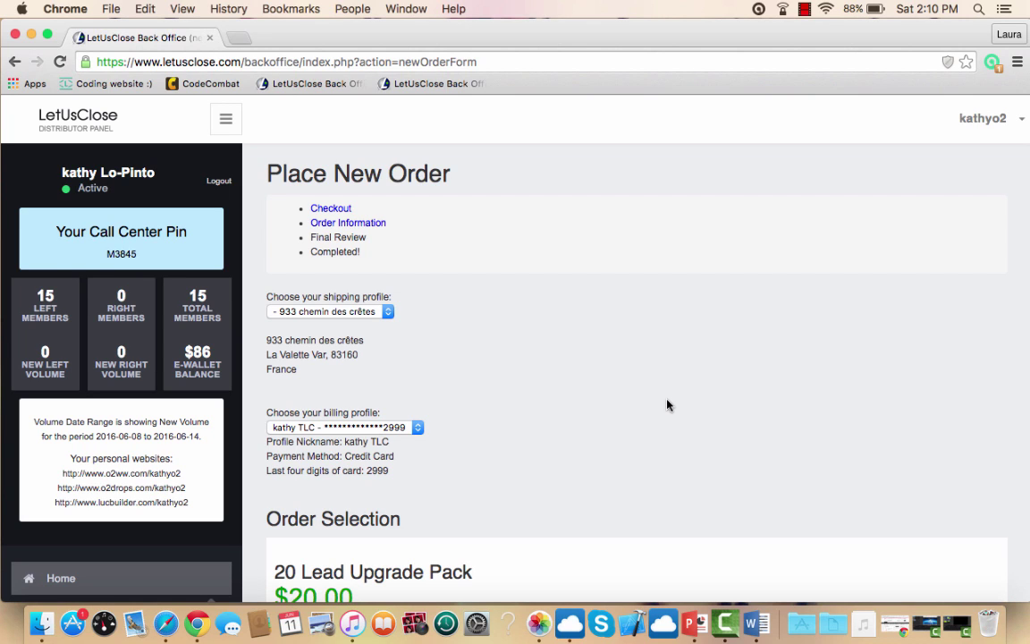
View the shipping profile and billing profile choices available on the new order form.
click(388, 312)
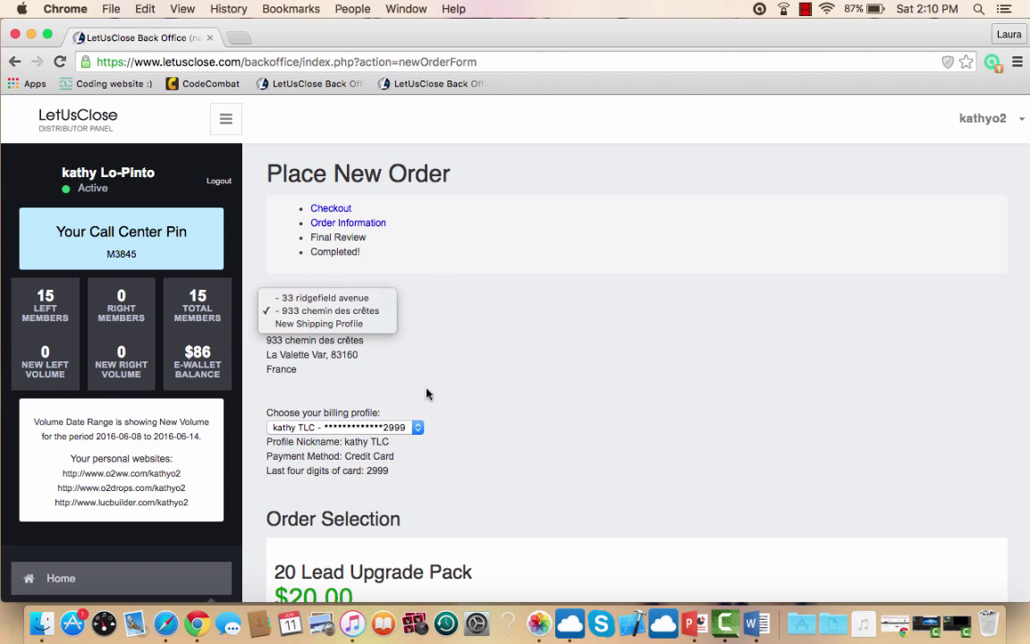
click(419, 433)
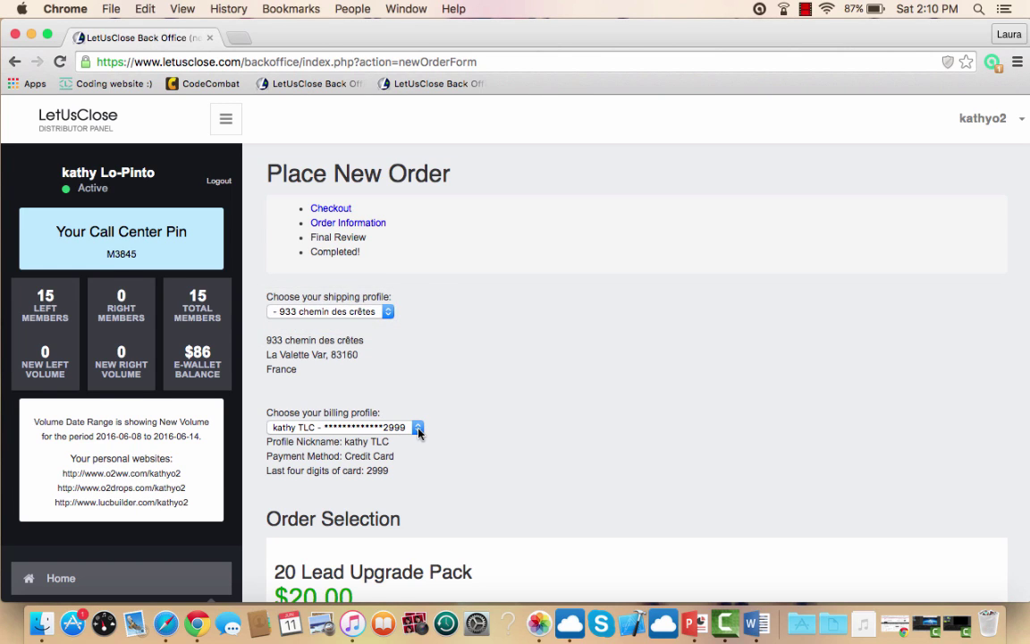
click(419, 429)
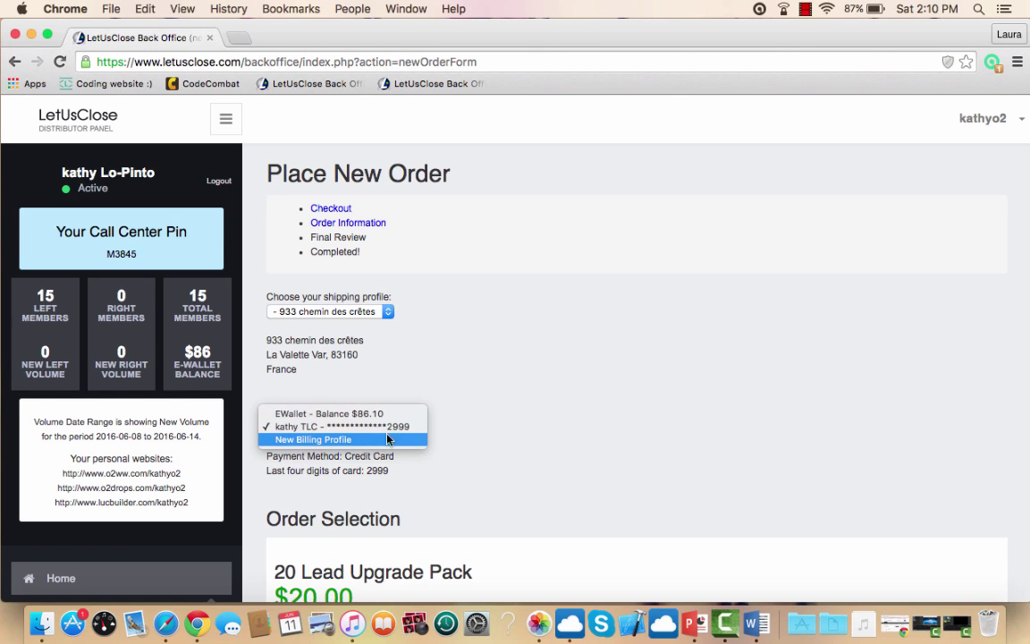
click(647, 400)
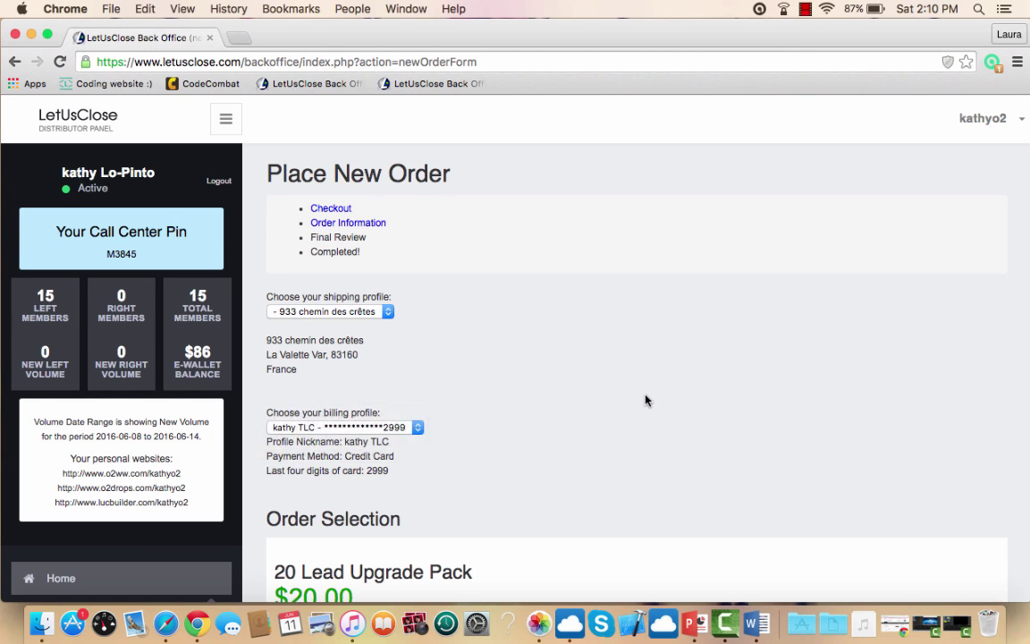
Look over the product packs on the order form down to the order total and the terms agreement.
scroll(647, 400, down, 10)
scroll(646, 400, down, 5)
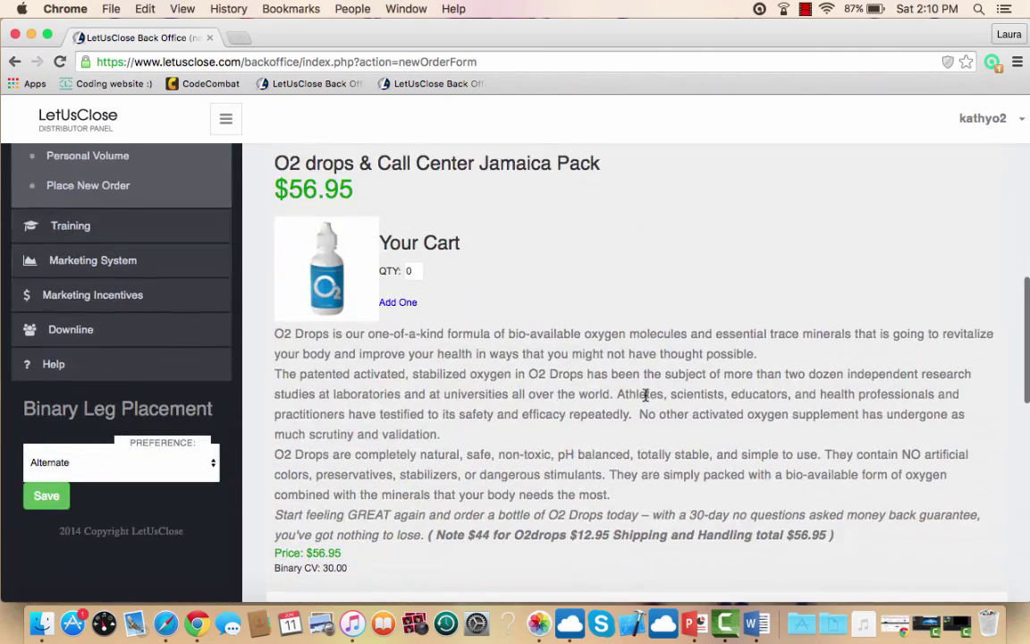
scroll(646, 400, down, 11)
scroll(647, 399, up, 2)
scroll(647, 399, down, 9)
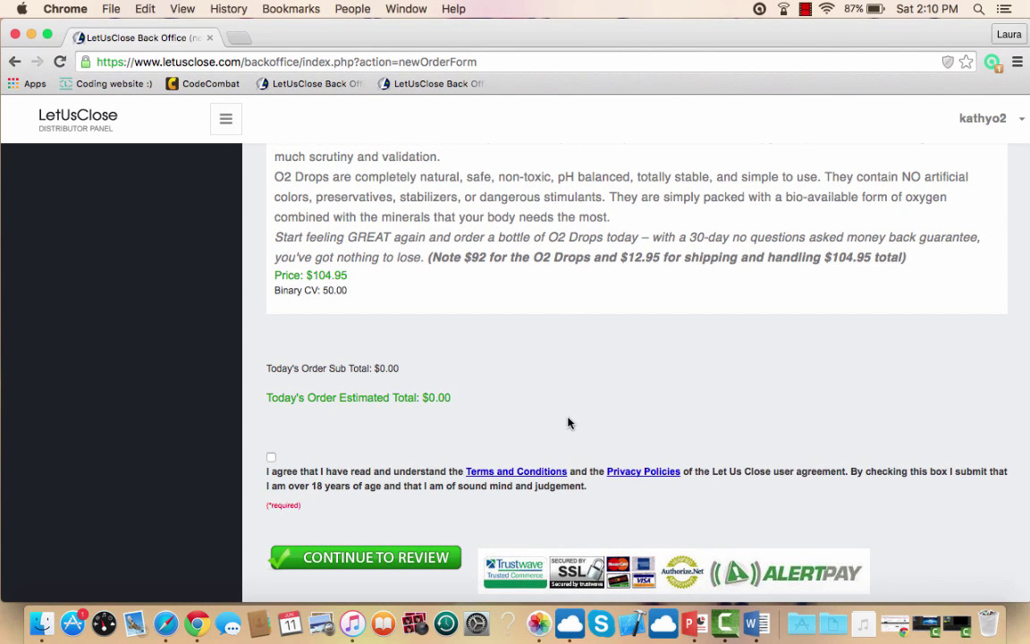
scroll(559, 349, up, 5)
scroll(559, 342, down, 5)
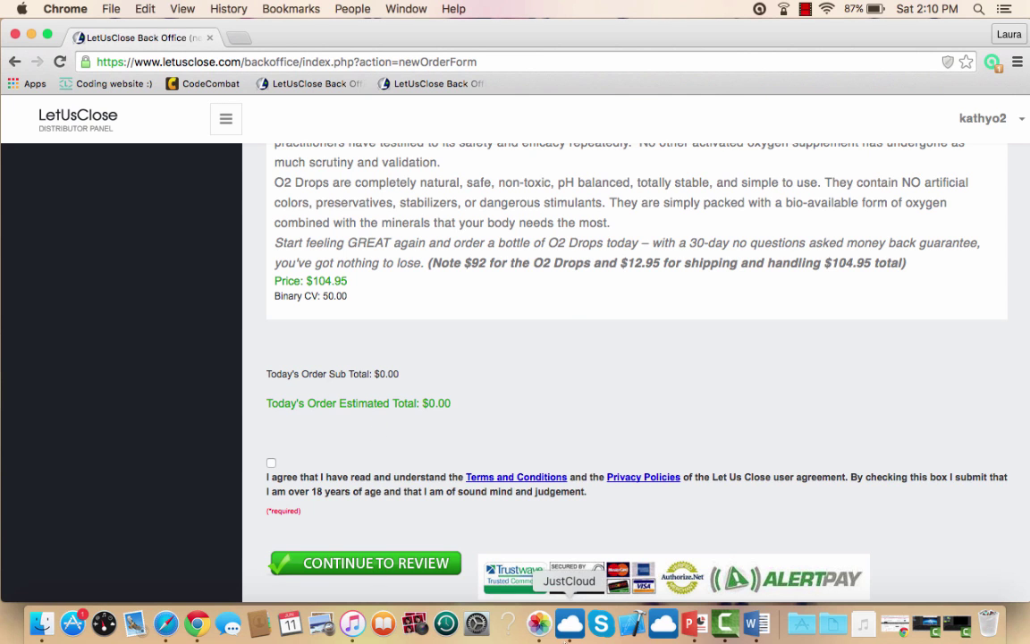
Re-examine the 20 Lead Upgrade Pack and O2 drops & Call Center Jamaica Pack entries, with their prices, quantities and descriptions.
scroll(617, 405, up, 10)
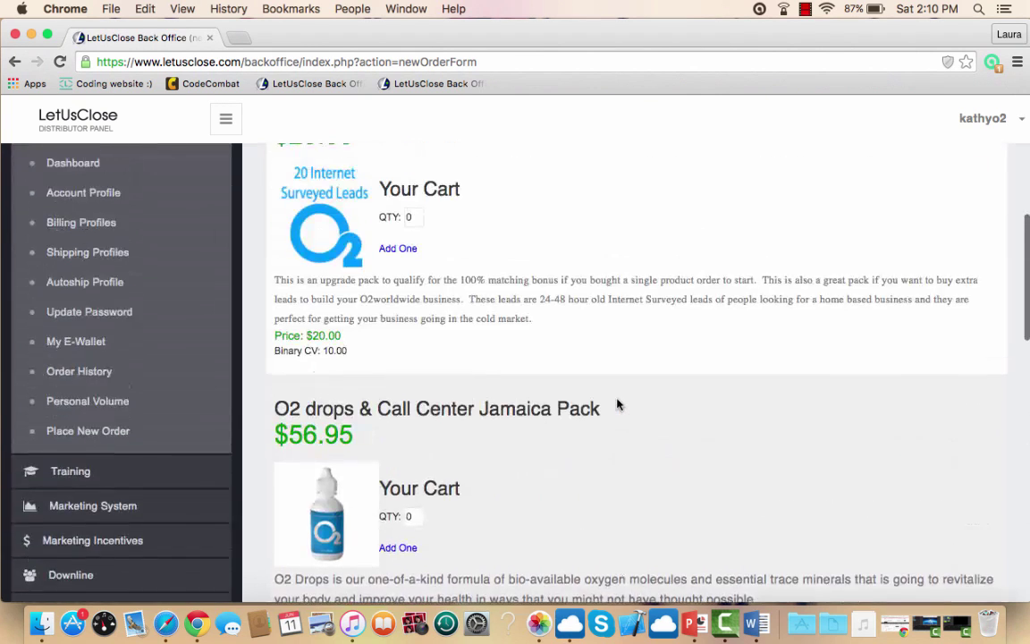
scroll(616, 405, up, 5)
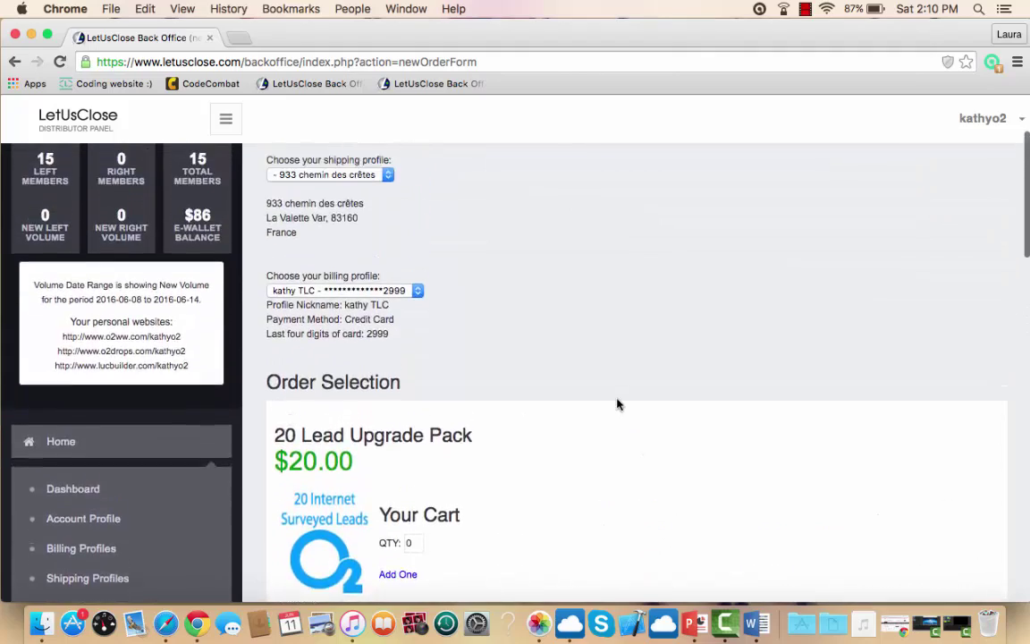
scroll(617, 405, down, 10)
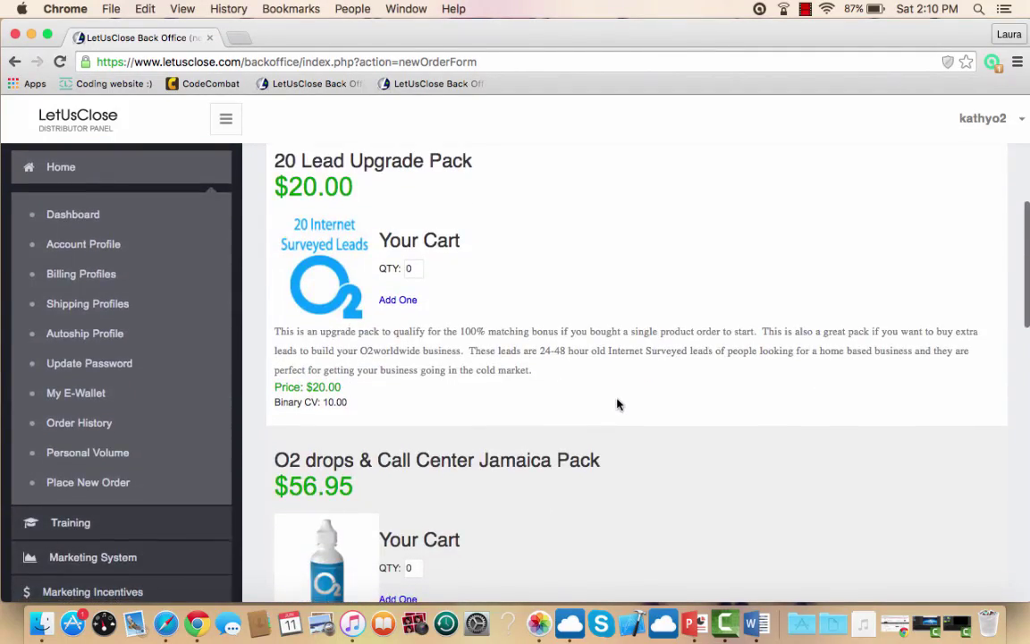
scroll(616, 405, up, 5)
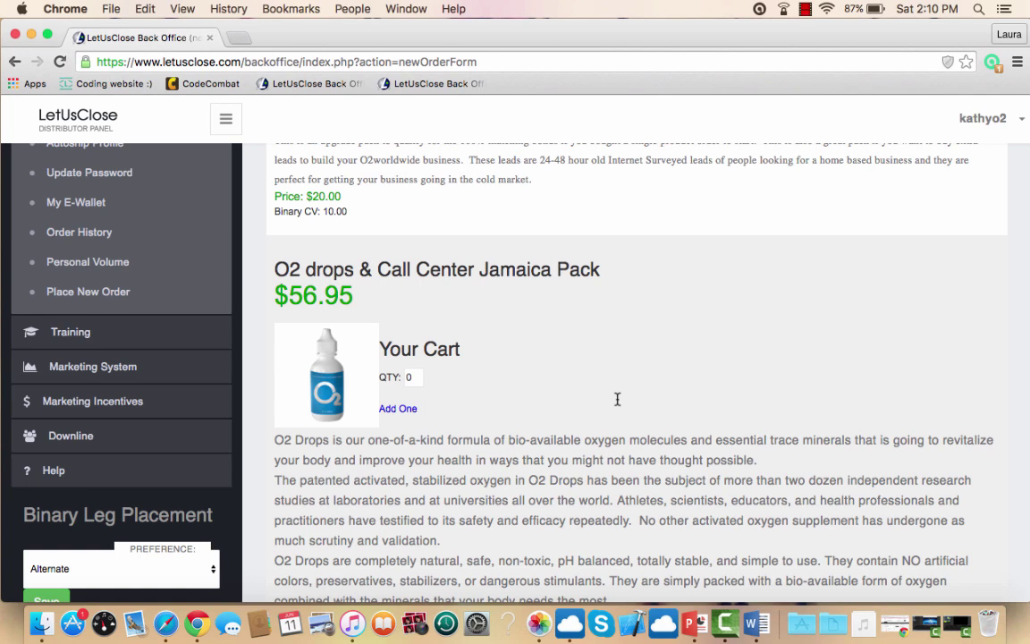
scroll(616, 399, down, 1)
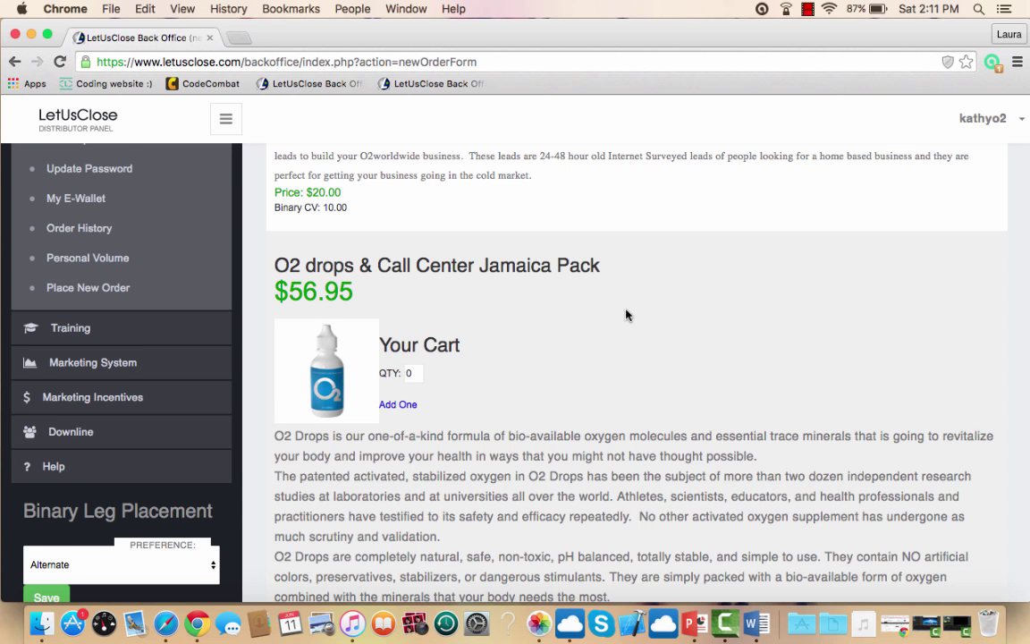
scroll(626, 313, up, 10)
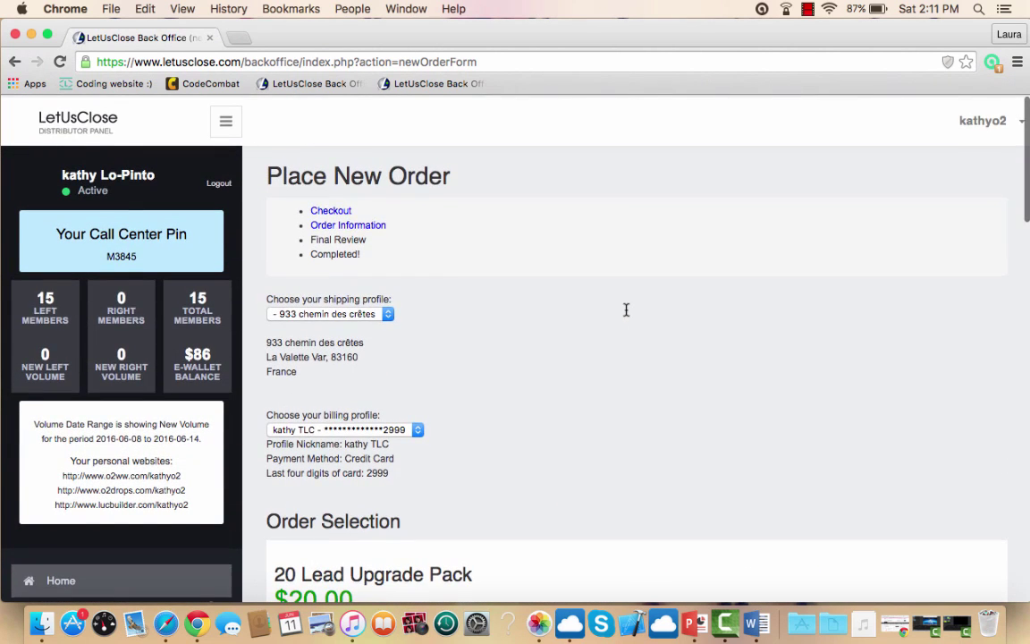
Return to the dashboard and look over its leg qualification, earnings, autoship status and Quick Launch sections.
click(90, 121)
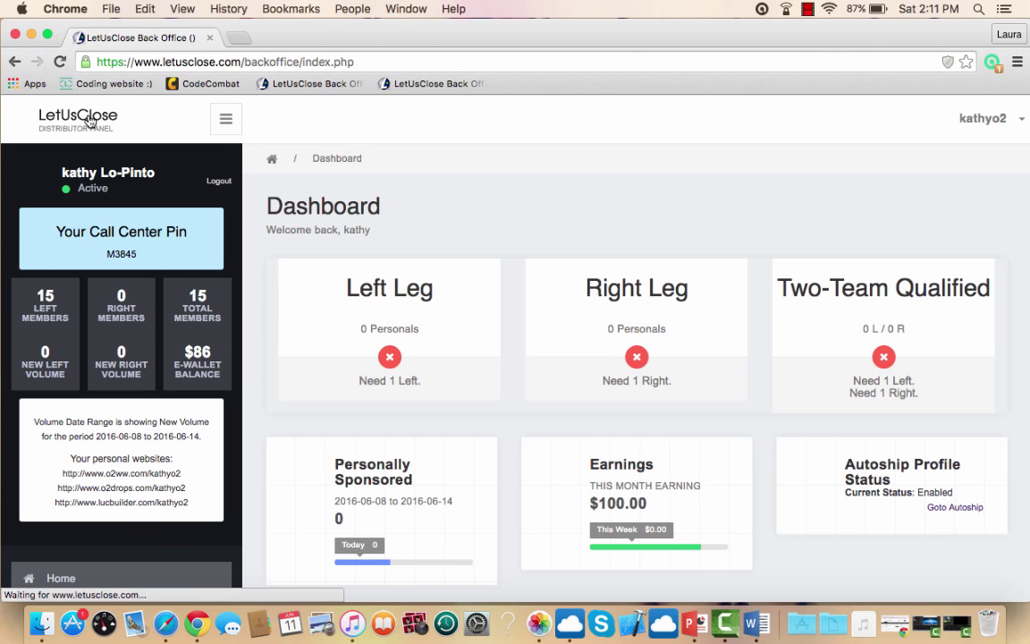
scroll(526, 240, down, 5)
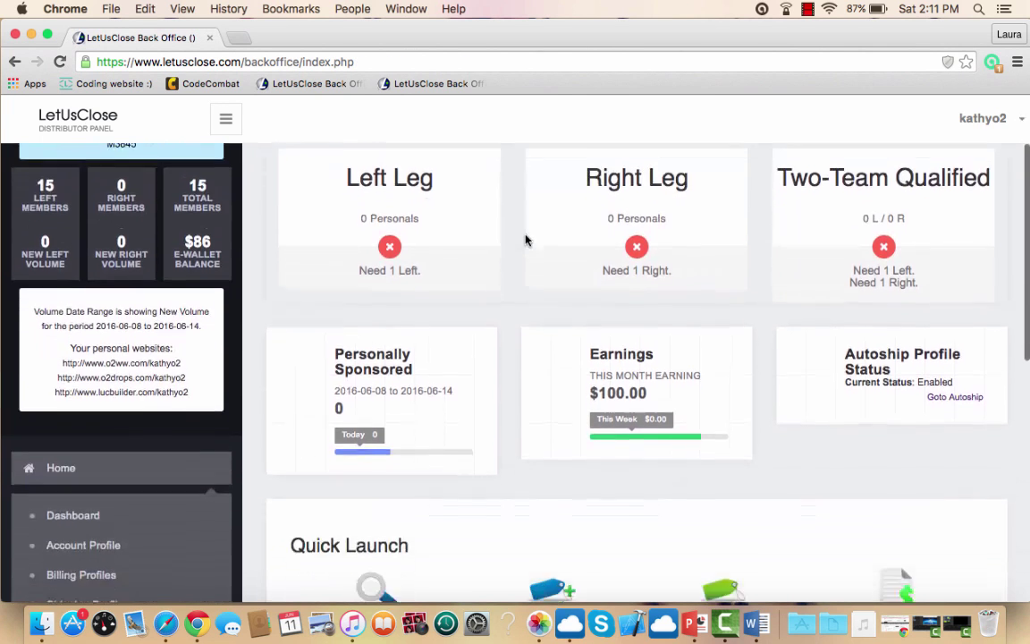
scroll(526, 240, down, 1)
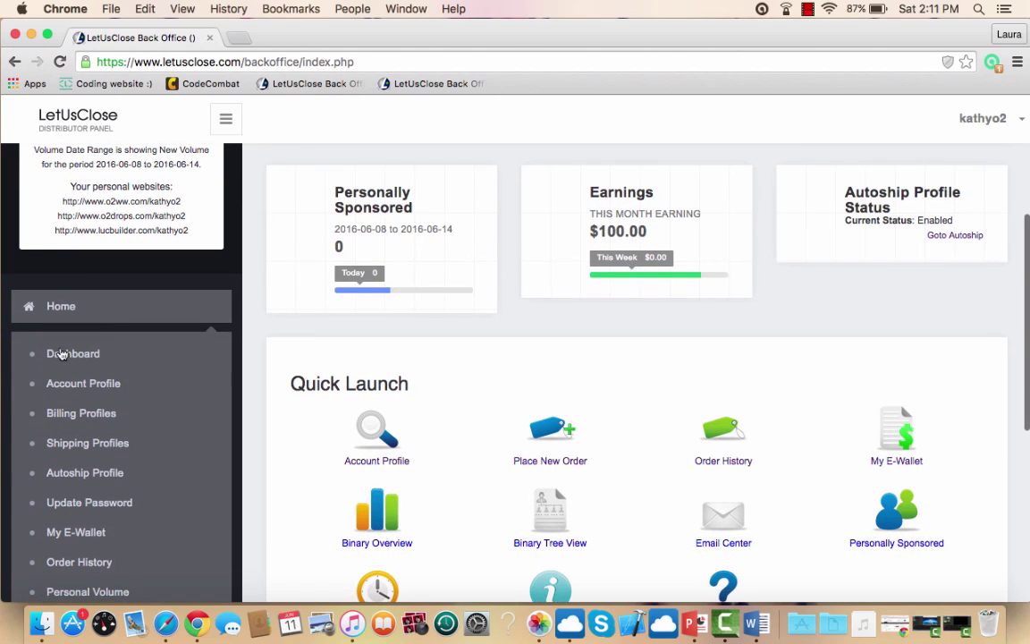
click(77, 391)
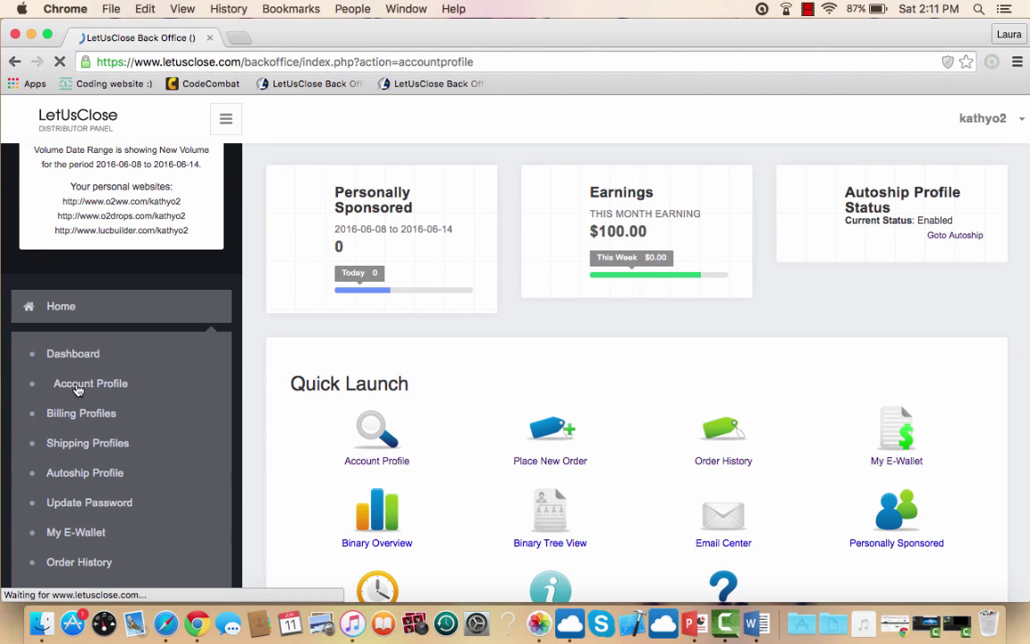
scroll(81, 389, left, 1)
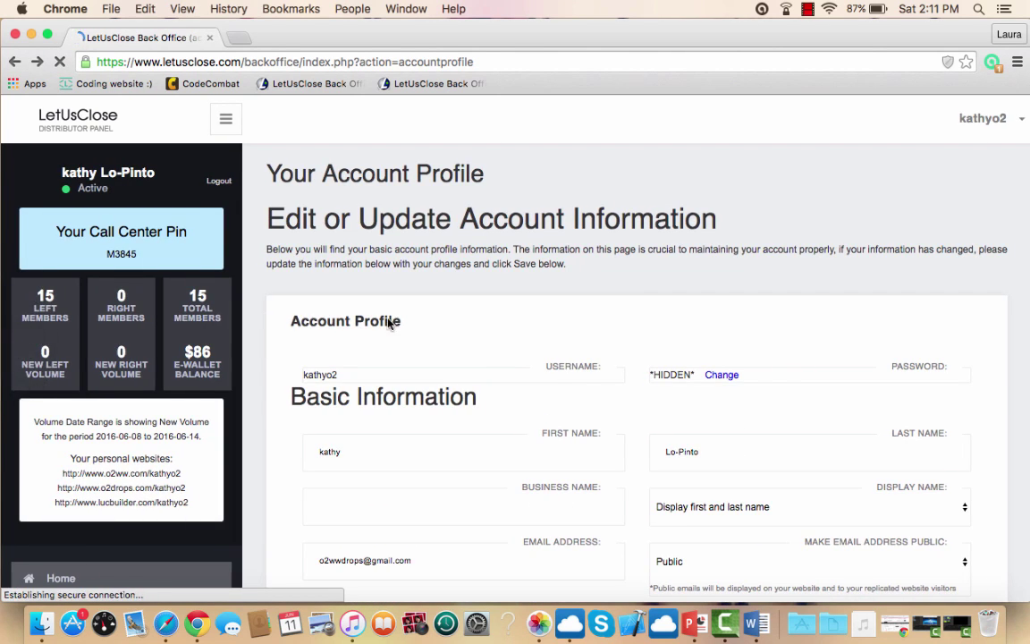
scroll(458, 327, down, 10)
Open the account profile and review its address, binary leg placement, holding tank, notification and account closure options.
scroll(458, 328, down, 3)
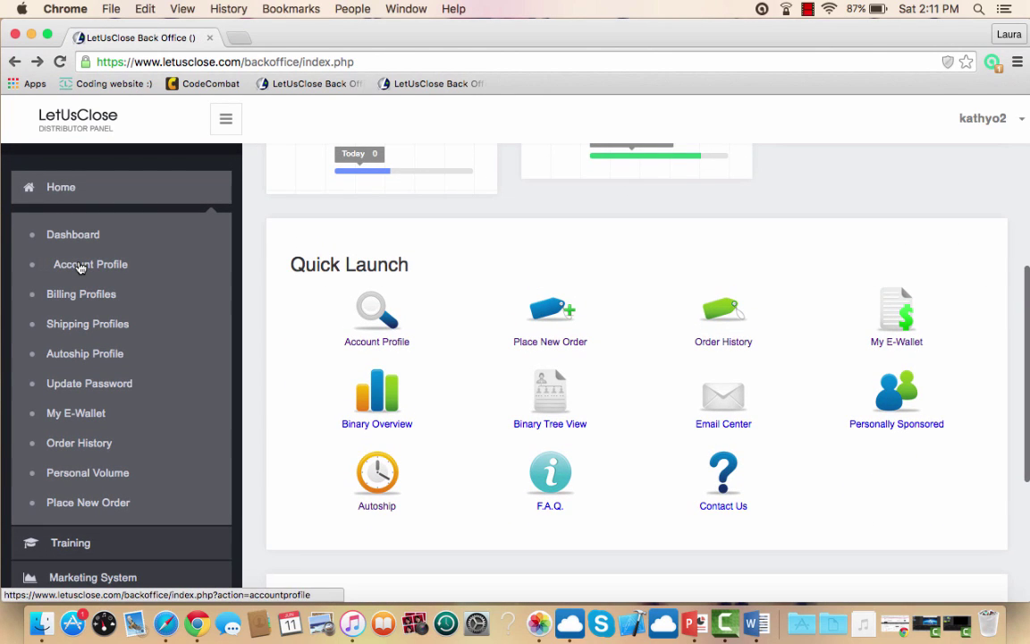
click(80, 266)
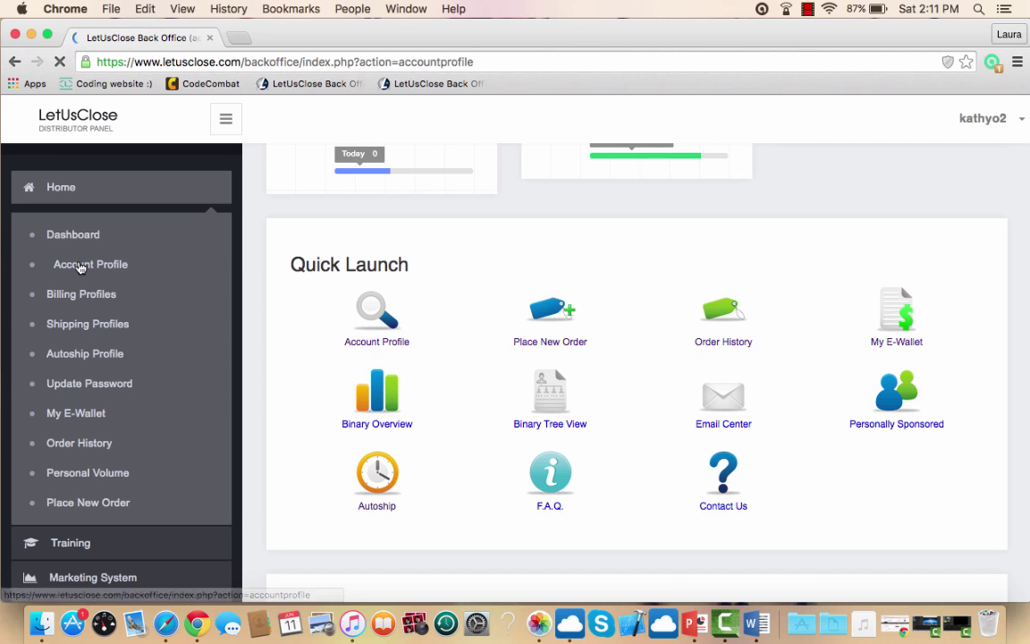
scroll(444, 331, down, 15)
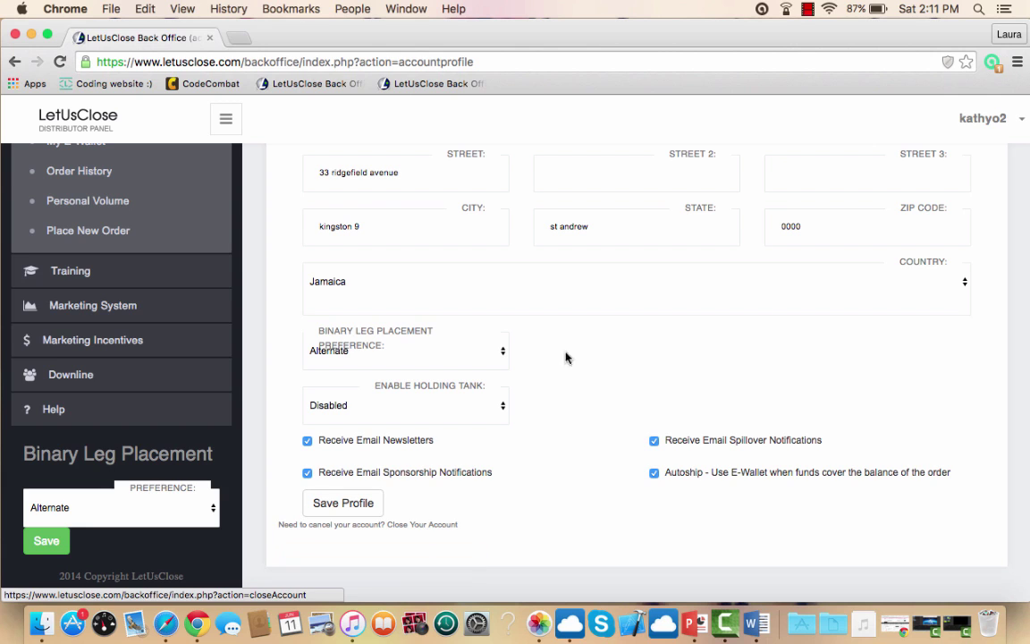
scroll(584, 282, up, 5)
scroll(584, 280, up, 4)
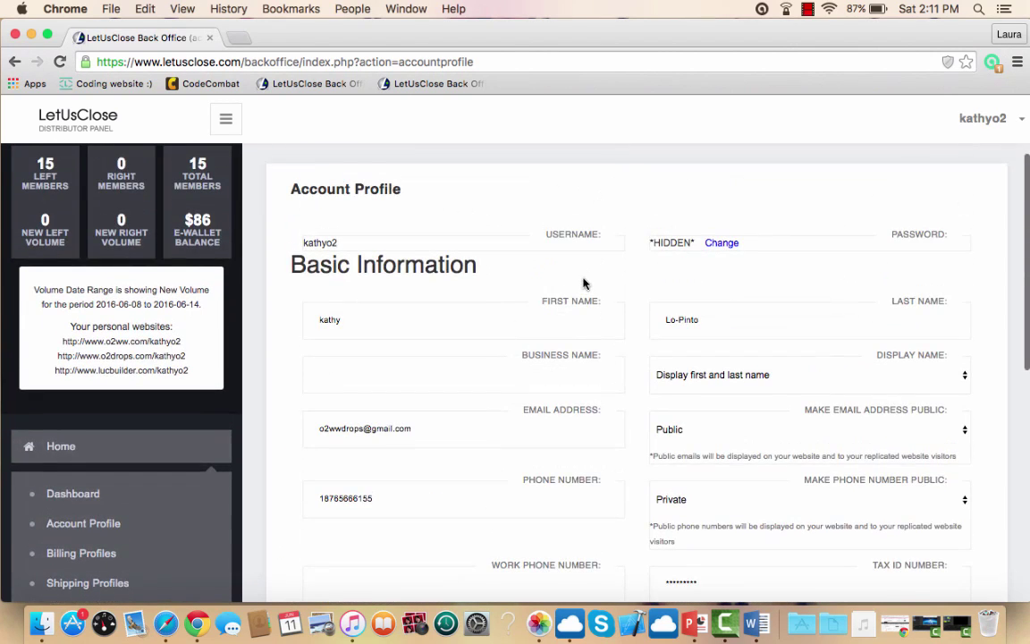
Examine the account profile's basic information fields, including the email and phone visibility settings, and return to the dashboard.
scroll(583, 283, down, 3)
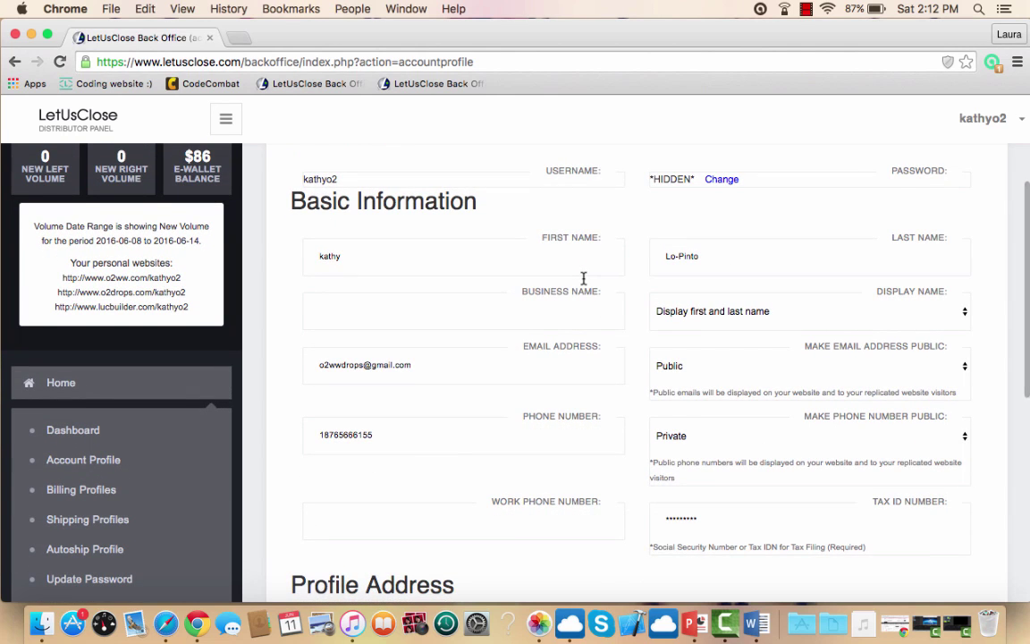
scroll(584, 280, down, 1)
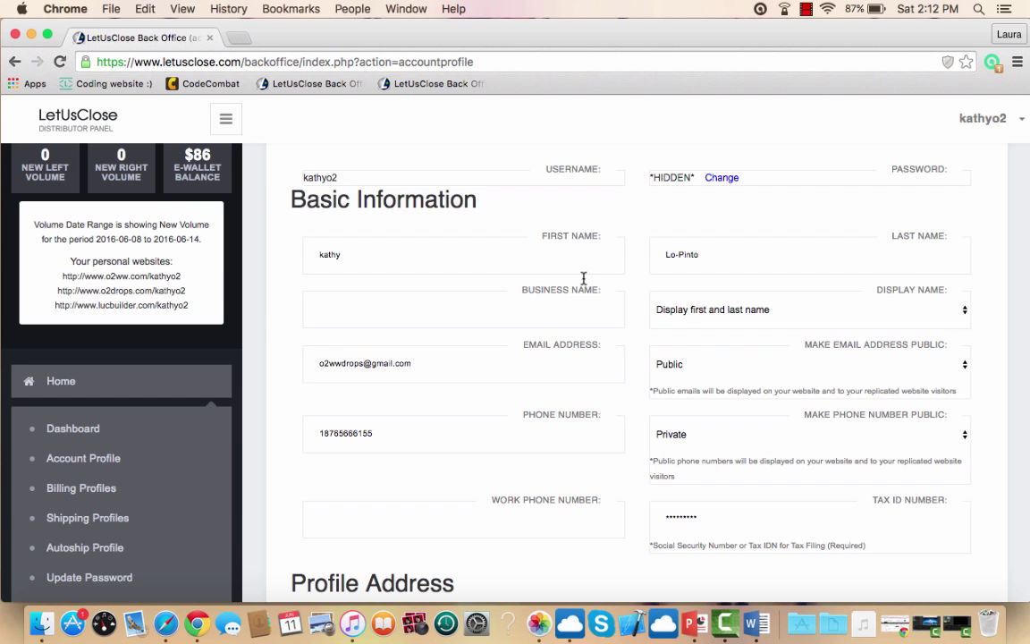
scroll(585, 279, up, 2)
scroll(585, 279, down, 3)
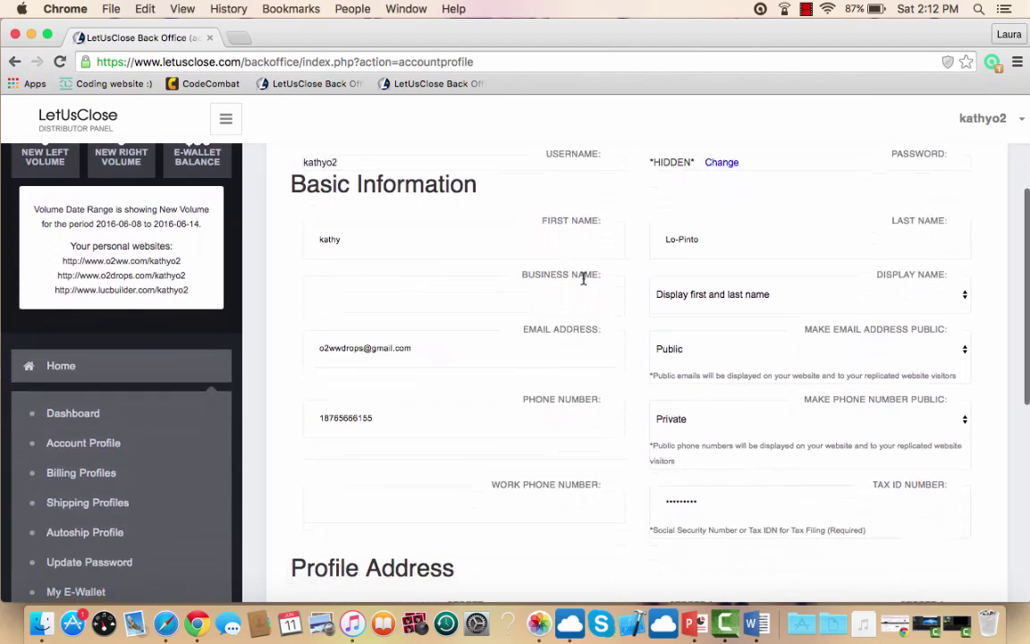
scroll(583, 278, down, 1)
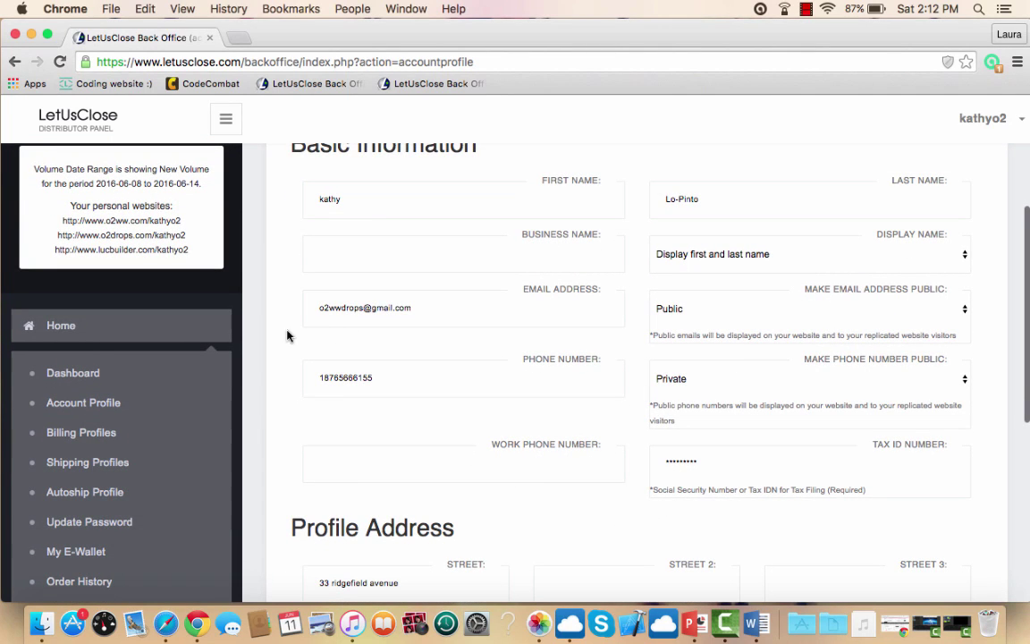
scroll(295, 255, up, 5)
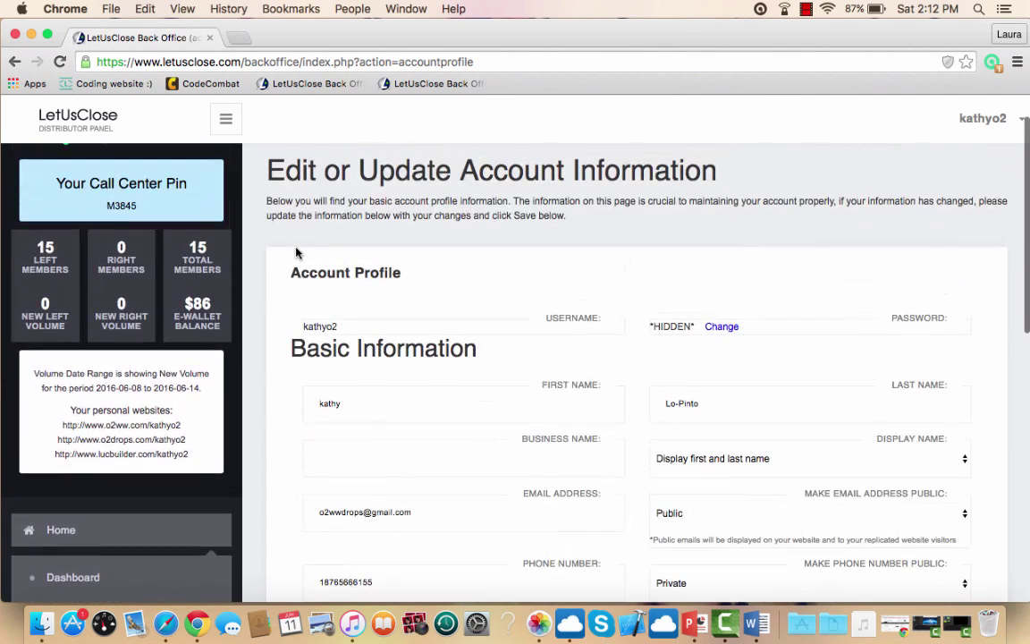
click(79, 575)
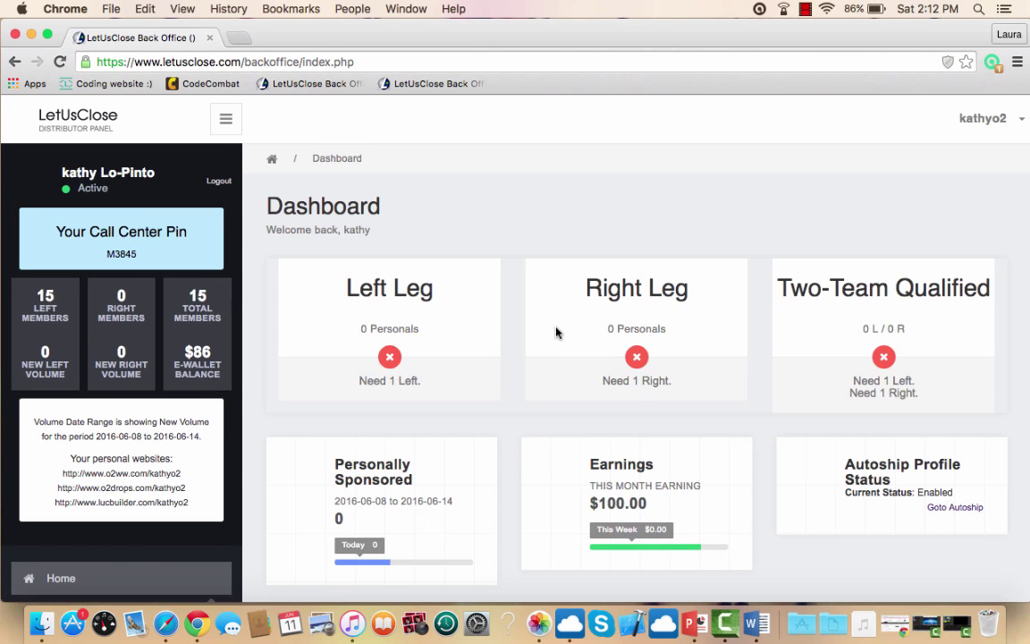
Open the Personally Sponsored members page from Quick Launch, review its display options, and return to the dashboard.
scroll(544, 331, down, 4)
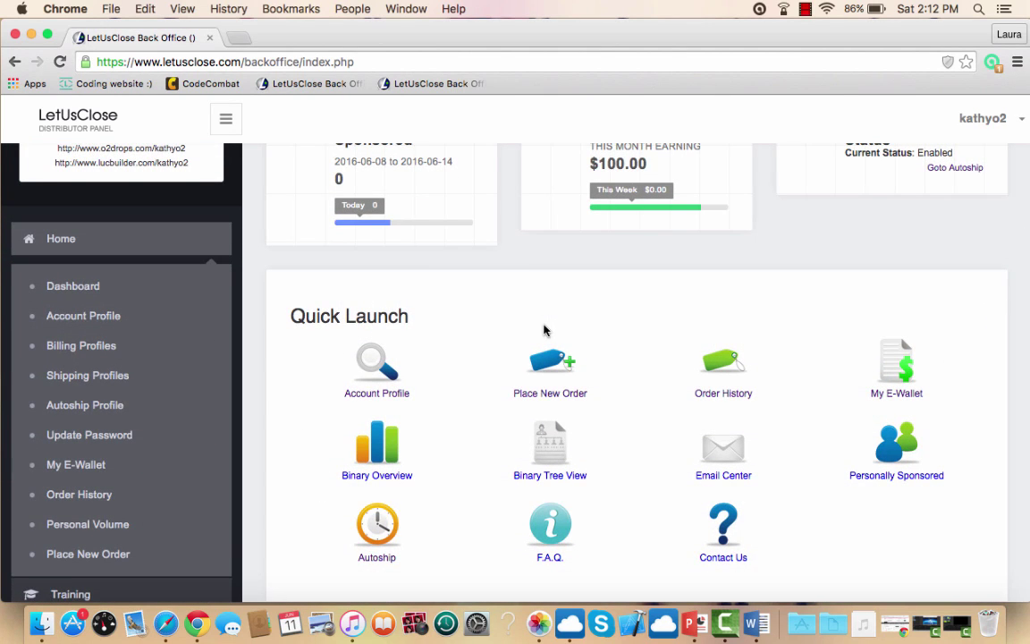
scroll(544, 331, down, 1)
scroll(545, 332, up, 1)
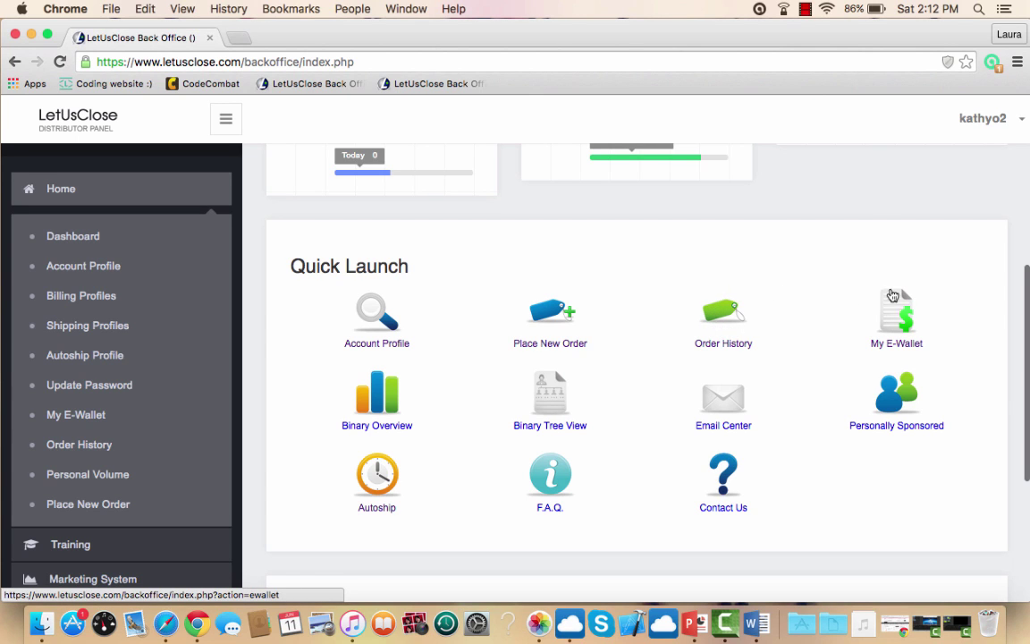
click(893, 401)
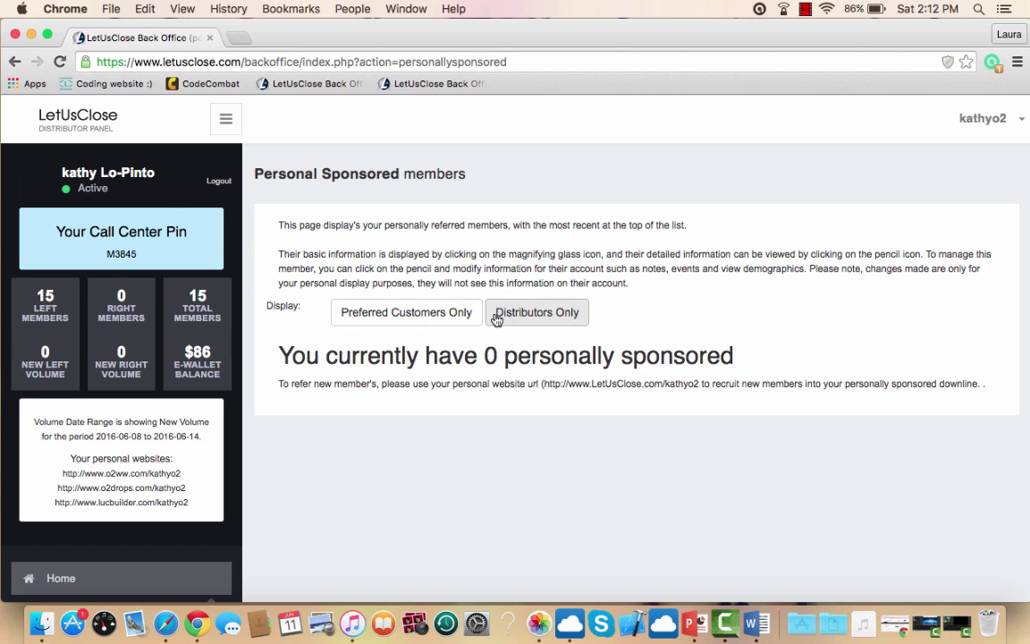
click(15, 62)
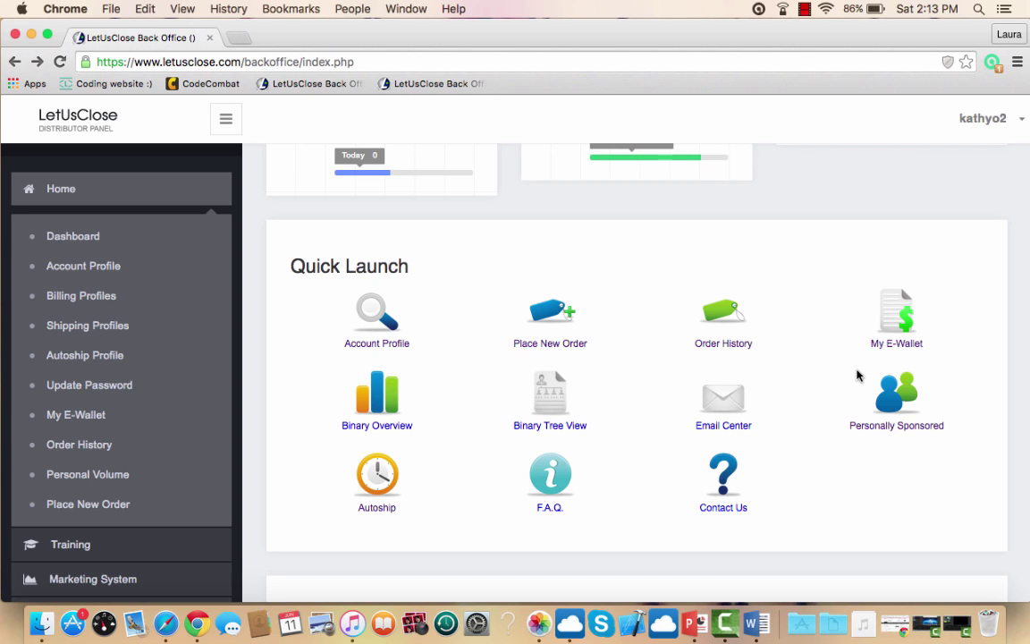
View the binary tree at 50% zoom, expand it to the levels below the lowest member, and return to the dashboard.
click(547, 400)
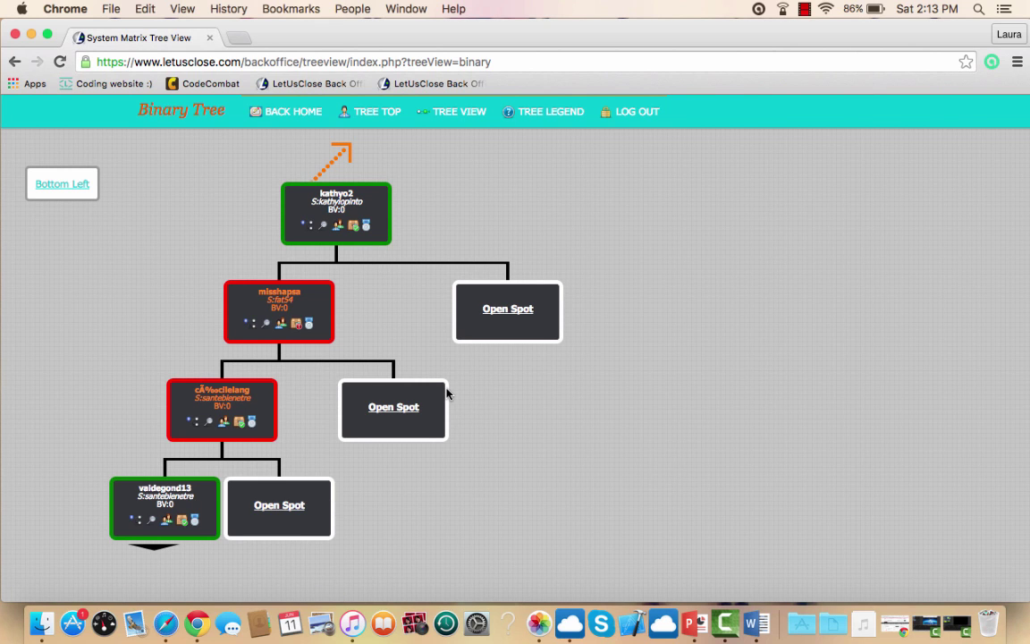
key(super+minus)
key(super+minus)
key(super+minus)
key(super+minus)
key(super+minus)
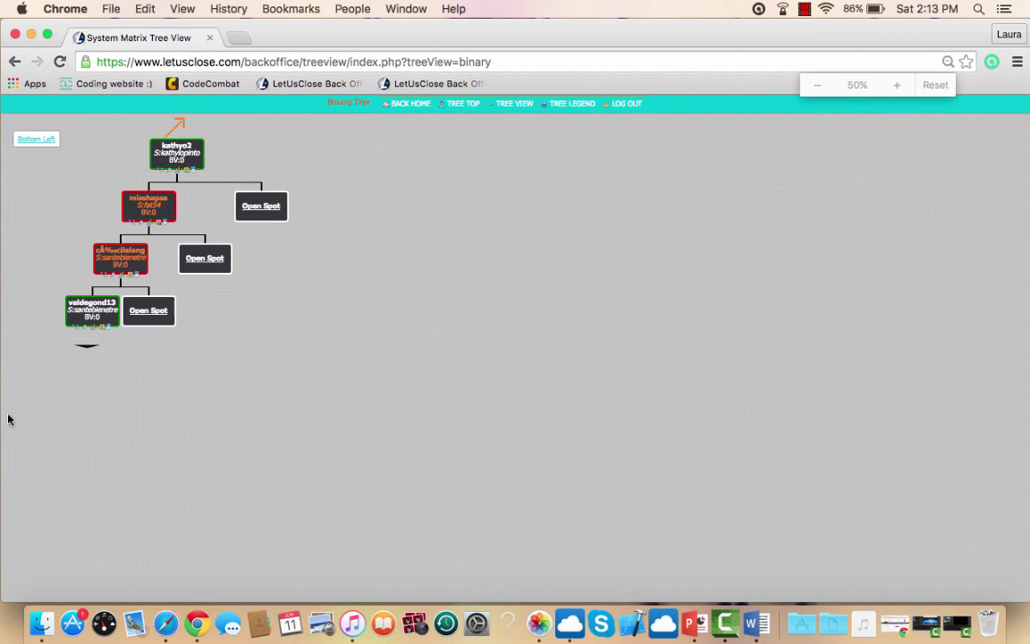
click(91, 354)
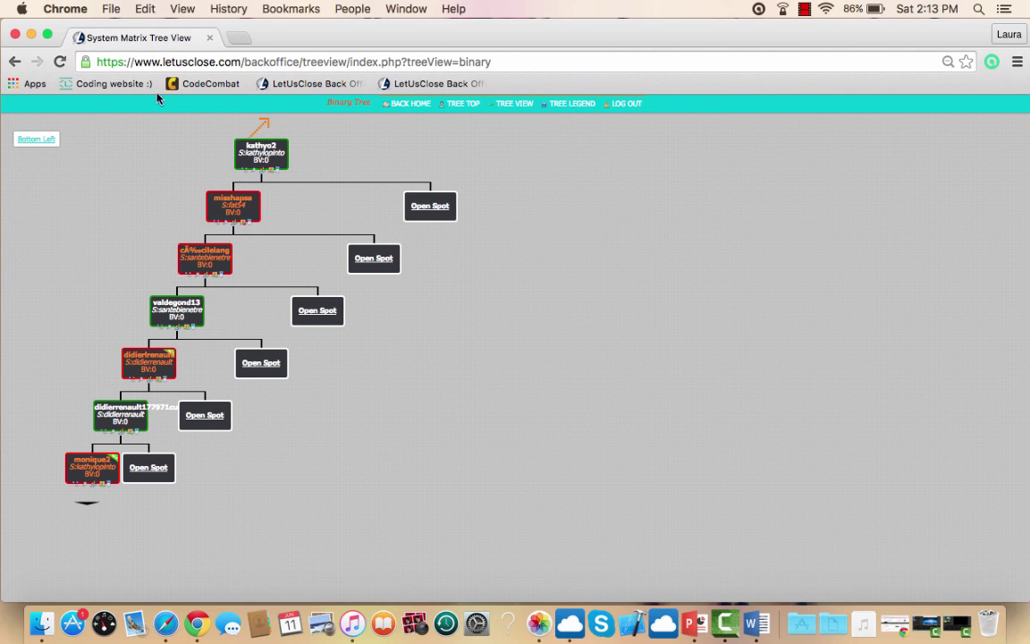
click(14, 61)
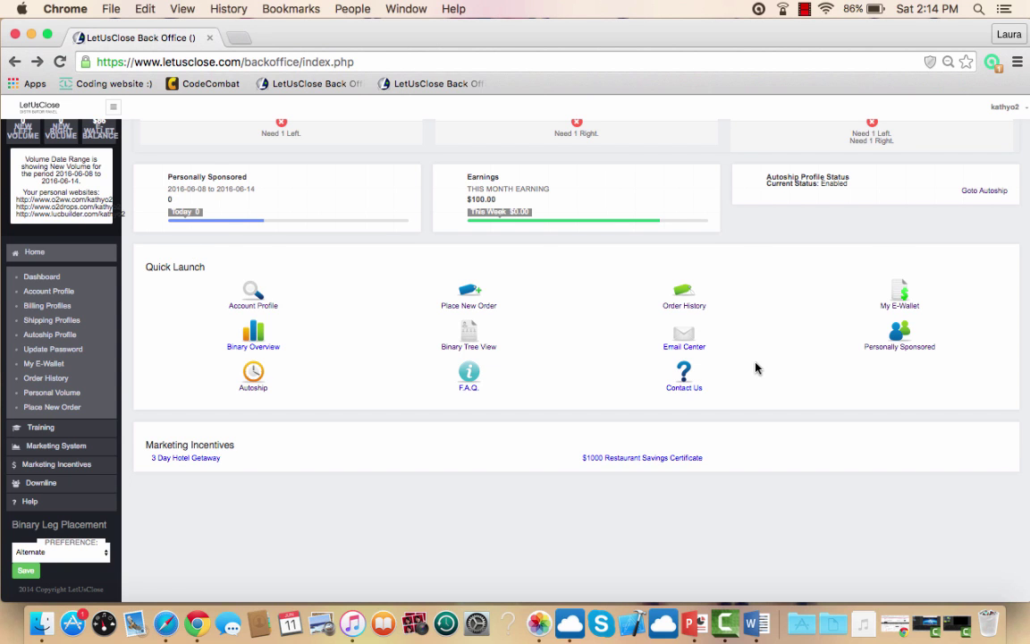
Enlarge the page to 75% and examine the Binary Overview's Two-Team Report and Binary Summary for Past Weeks, including both teams' BV.
key(super+equal)
key(super+equal)
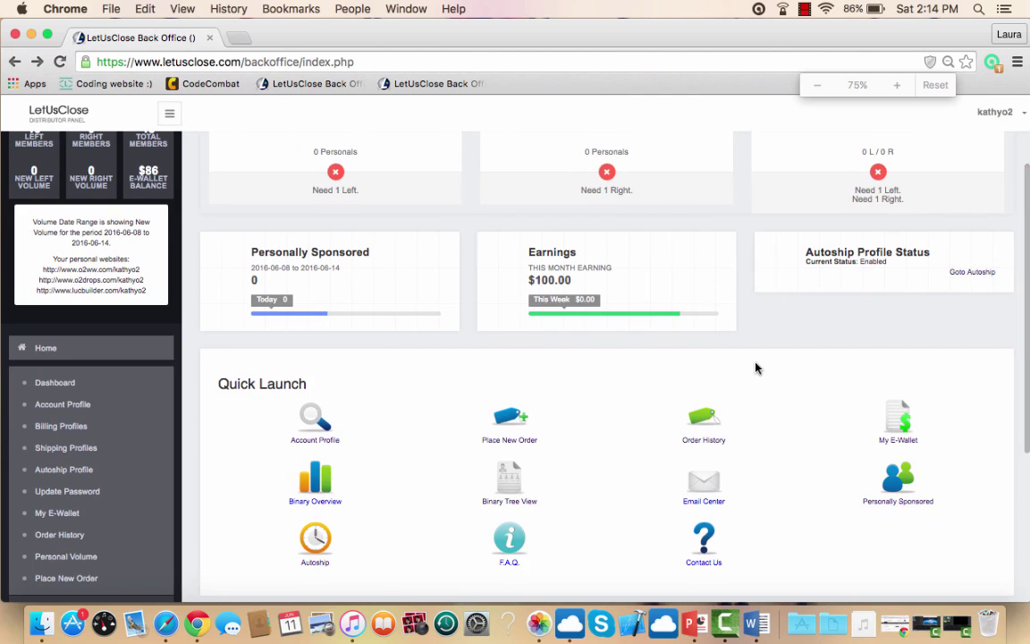
scroll(756, 368, down, 4)
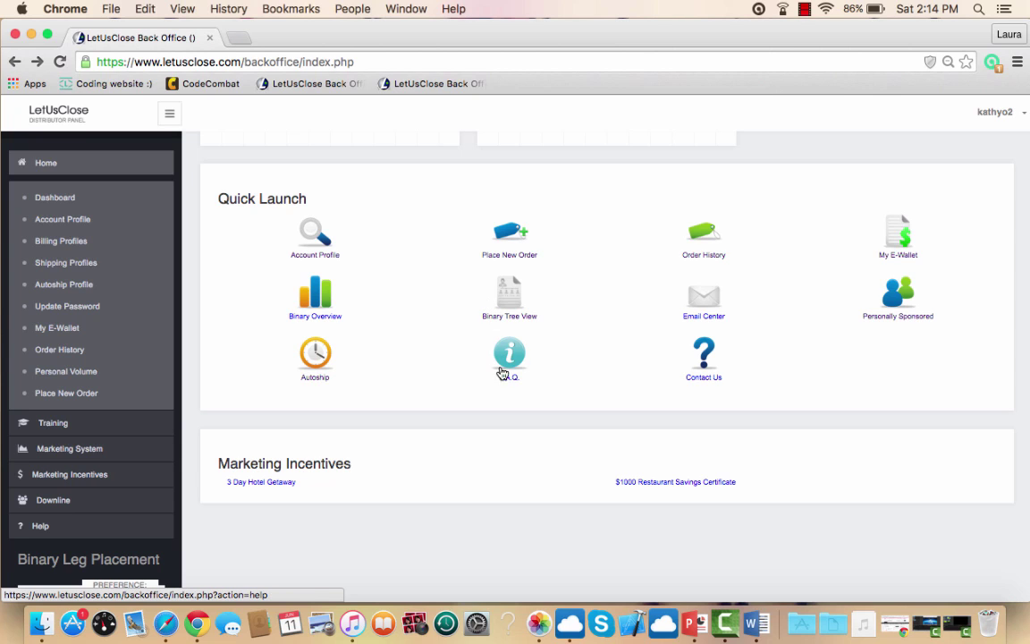
click(319, 302)
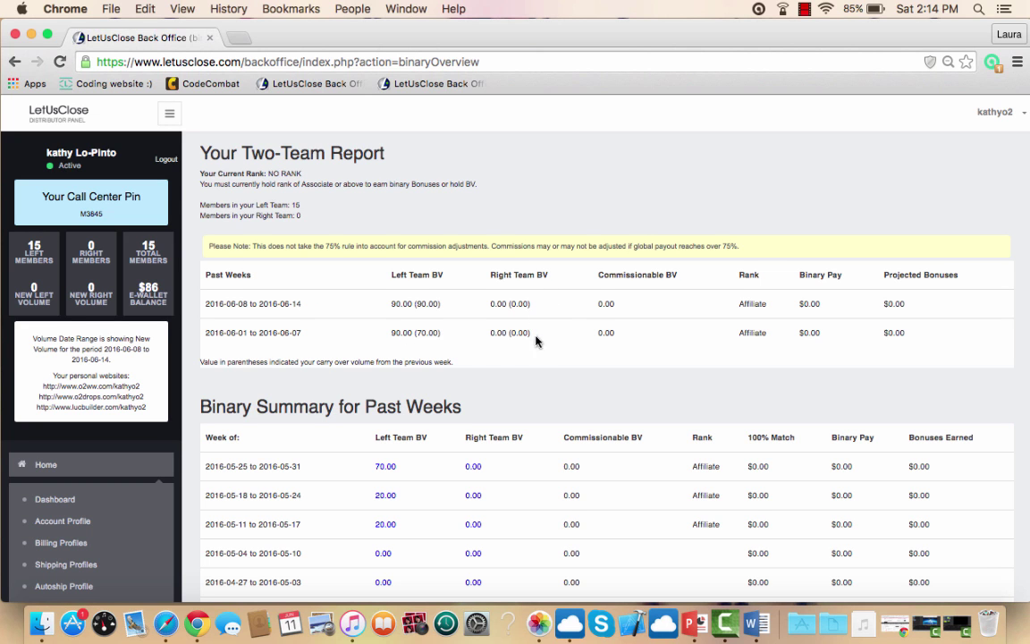
scroll(539, 345, down, 1)
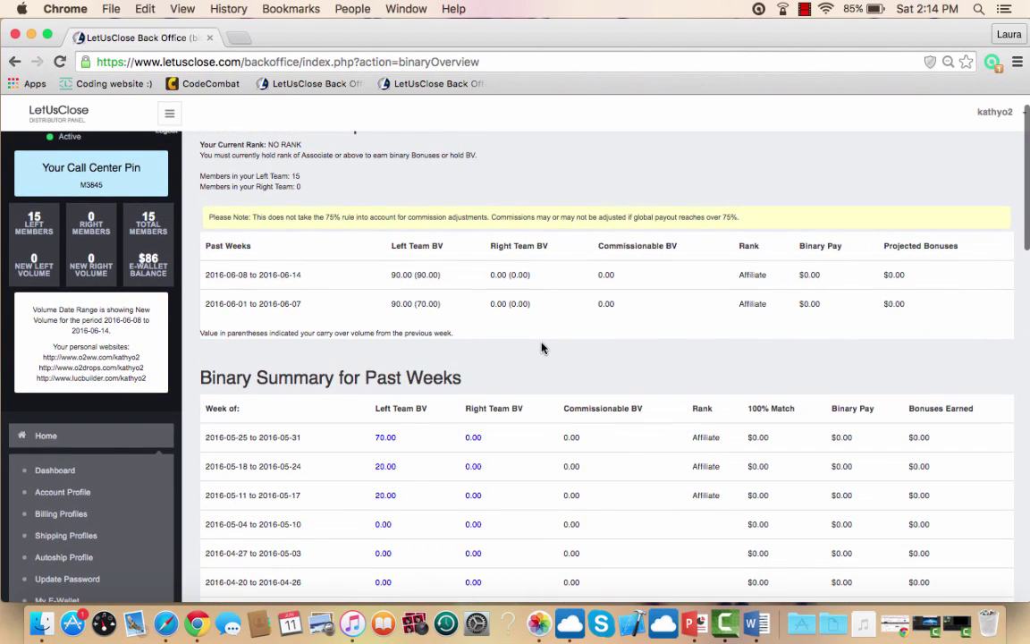
mouse_move(386, 440)
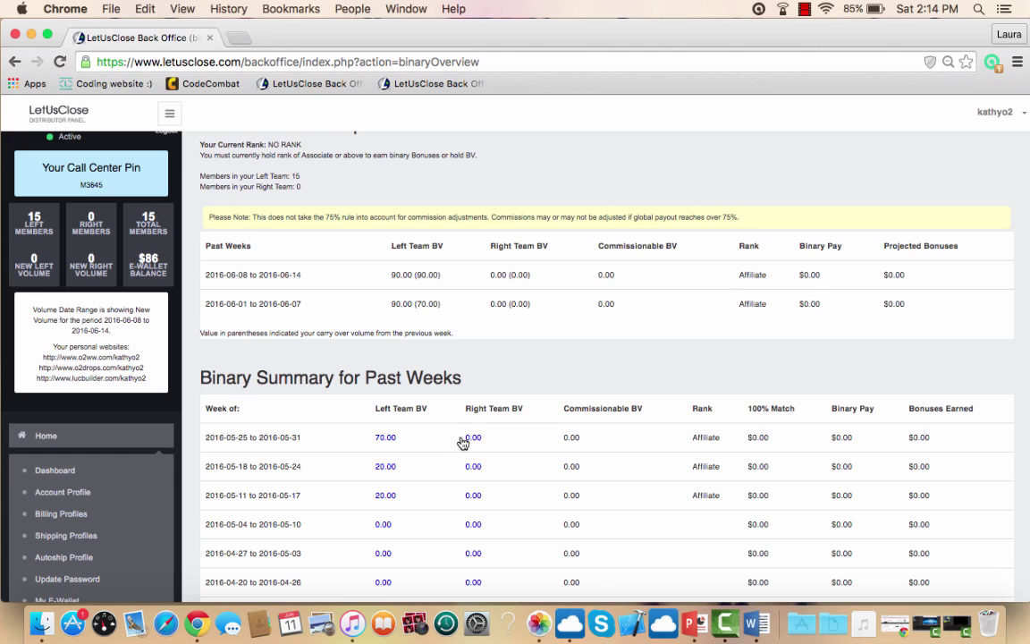
mouse_move(473, 441)
mouse_move(386, 440)
scroll(502, 300, down, 3)
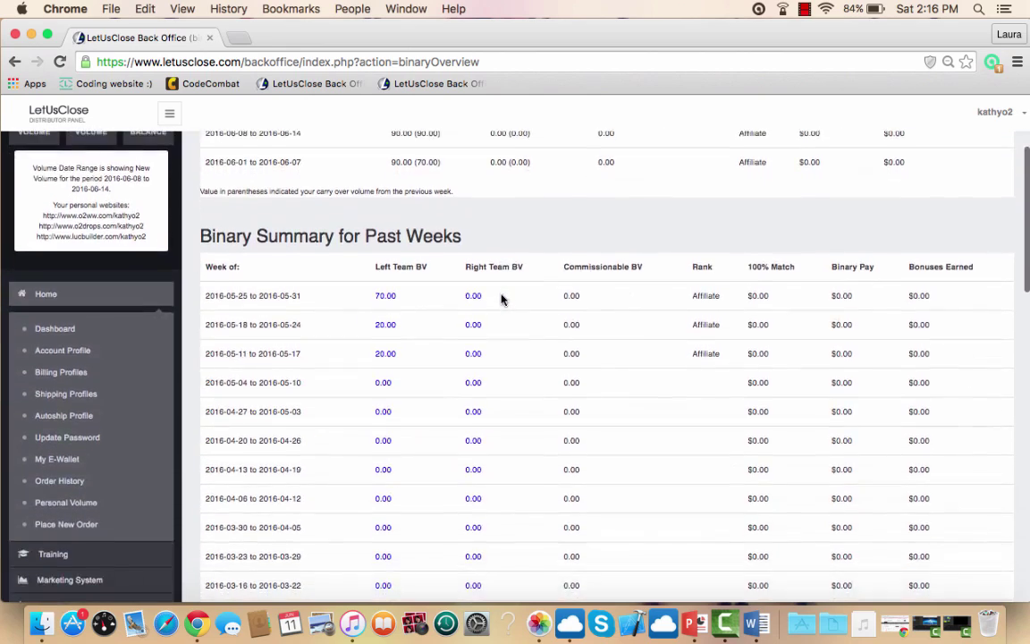
scroll(502, 299, down, 3)
scroll(501, 300, up, 5)
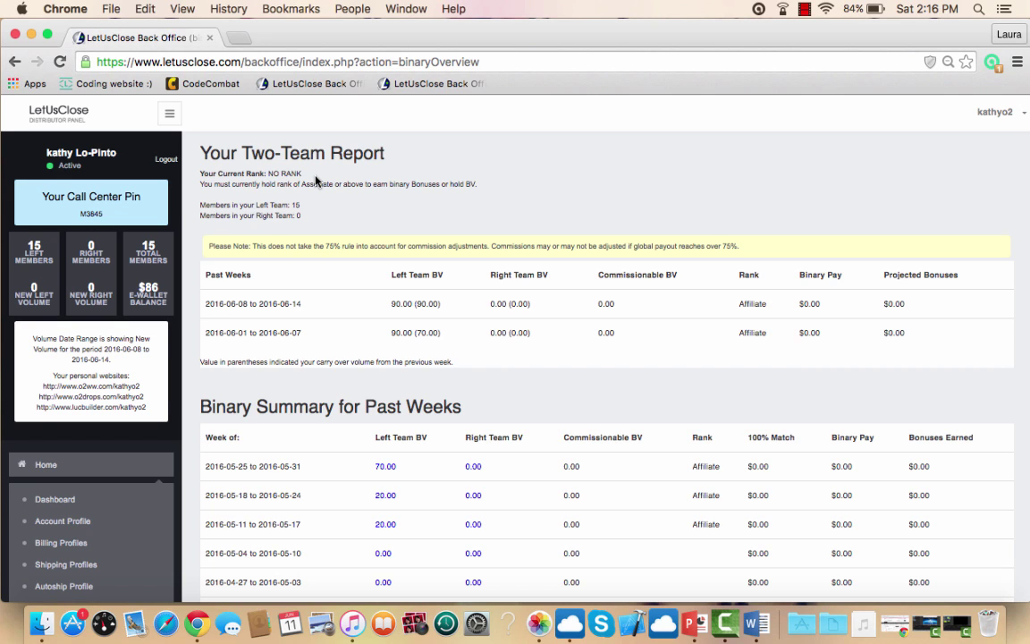
Return to the dashboard and expand the Training section to look over its video training and training resources options.
click(58, 123)
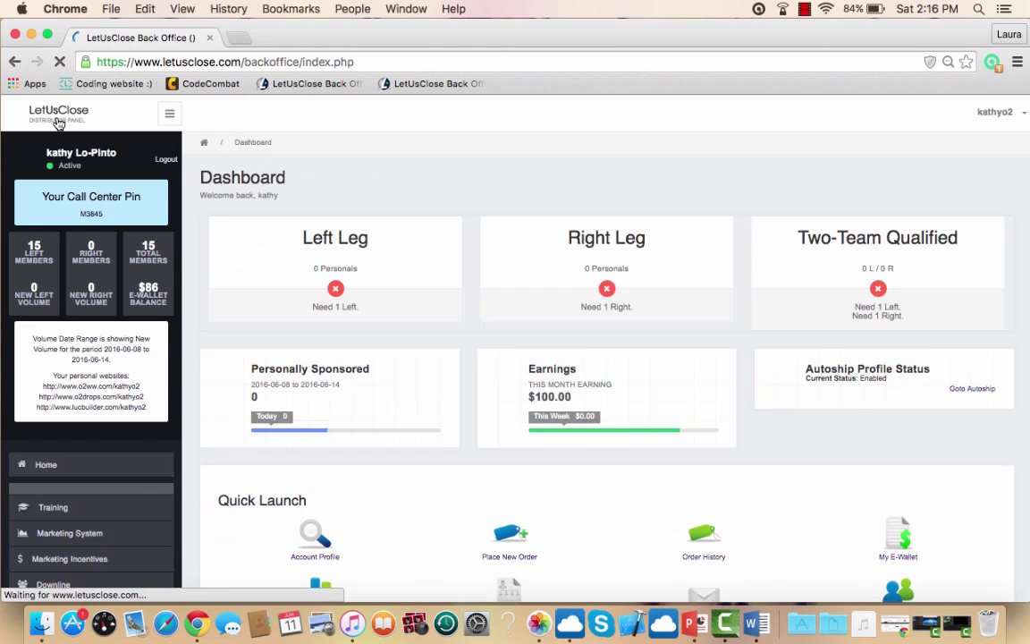
scroll(470, 266, down, 5)
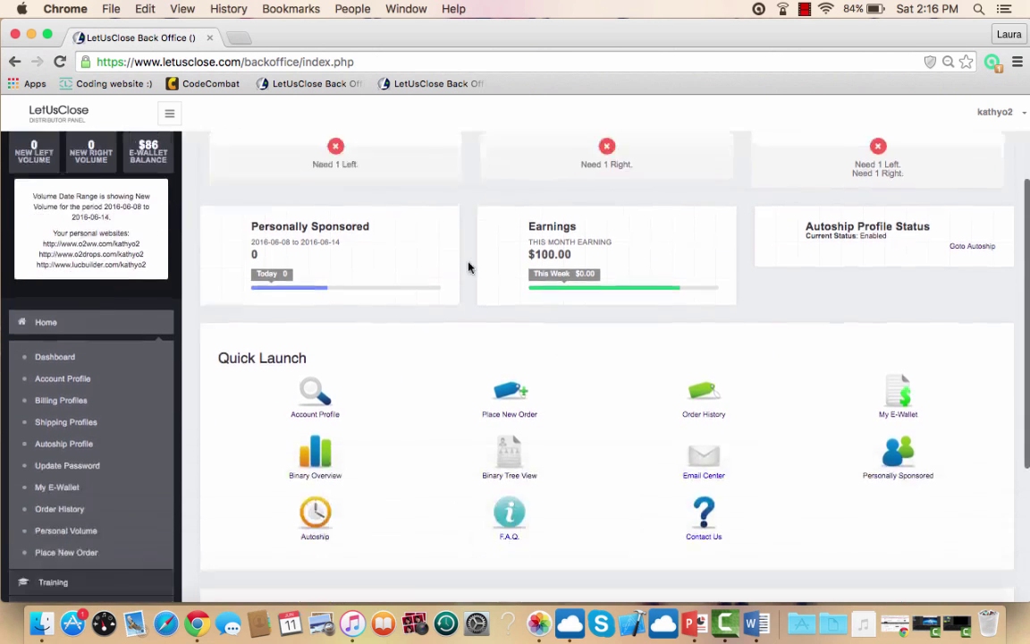
scroll(468, 266, down, 2)
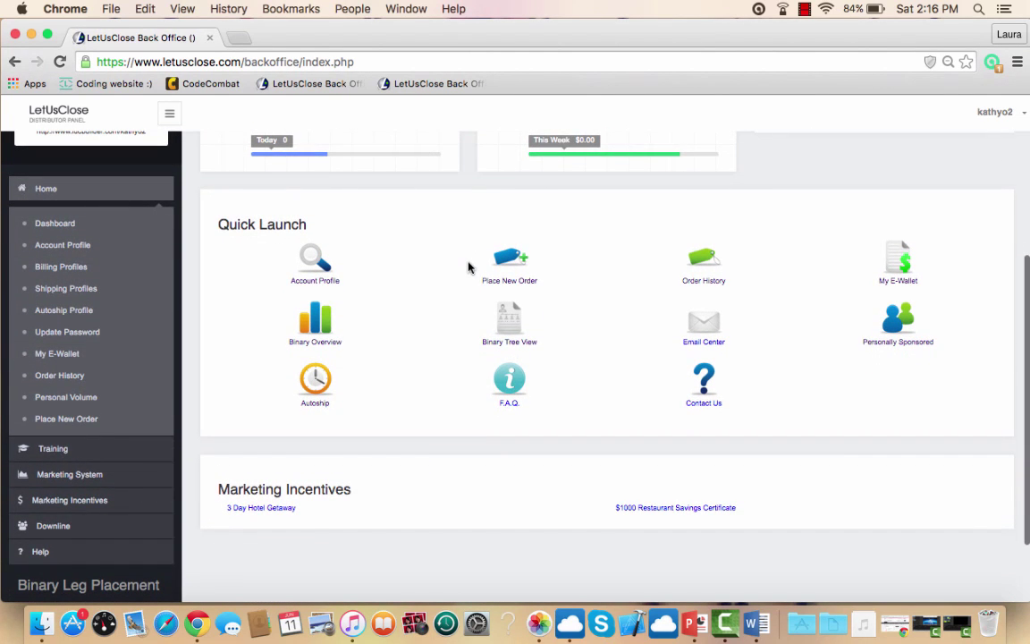
click(52, 457)
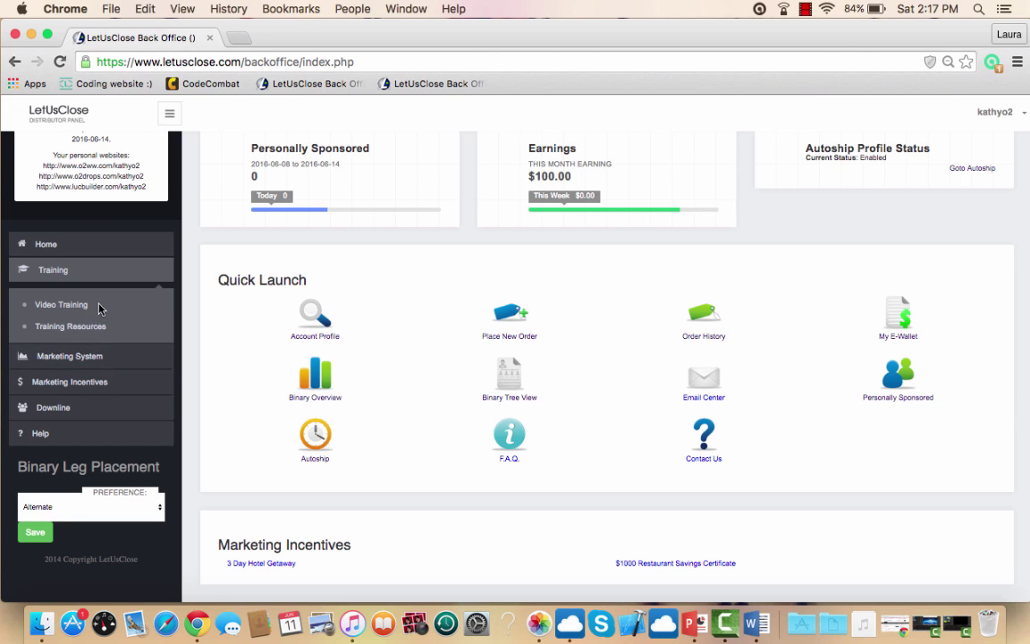
scroll(222, 298, up, 1)
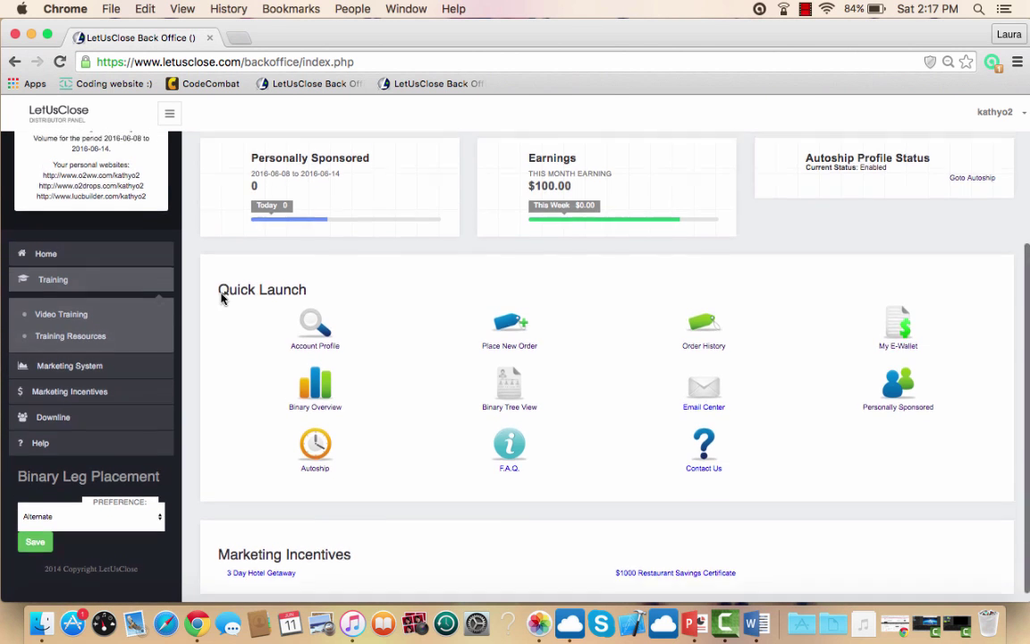
scroll(222, 298, up, 5)
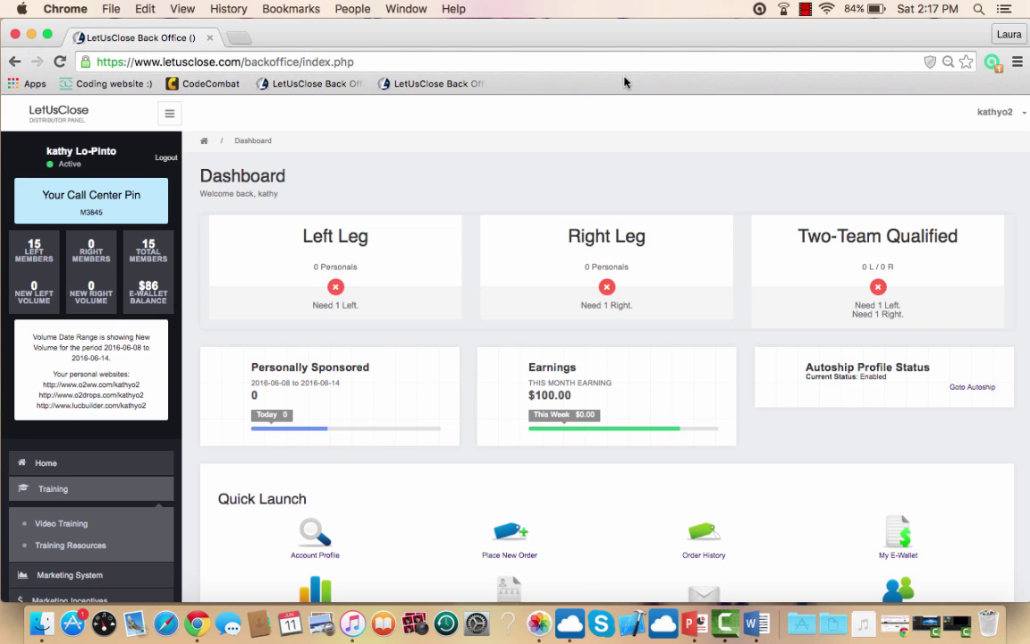
click(804, 12)
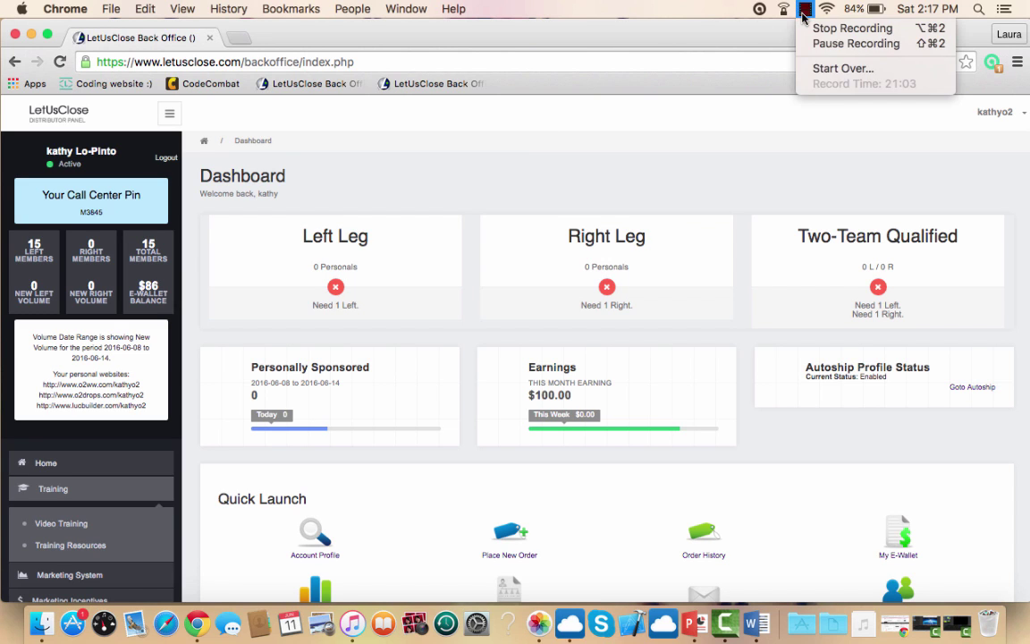